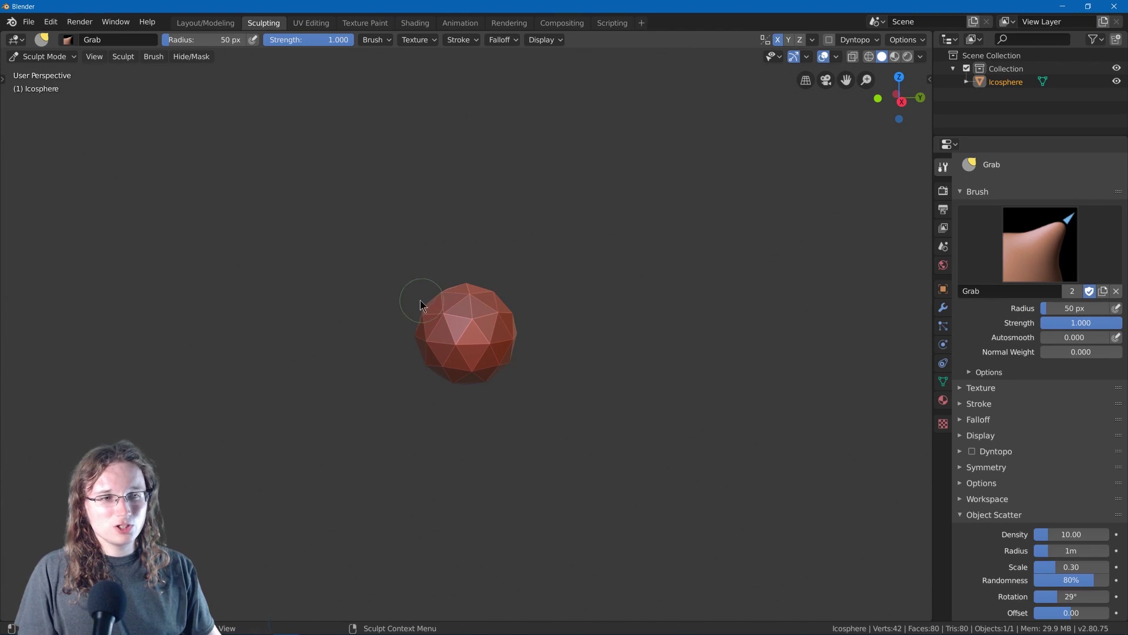
Show the sculpting tools, set the Grab brush radius to 168 px and stretch the icosphere outward in two opposite directions.
key("t")
middle_click_drag(502, 295, 481, 291)
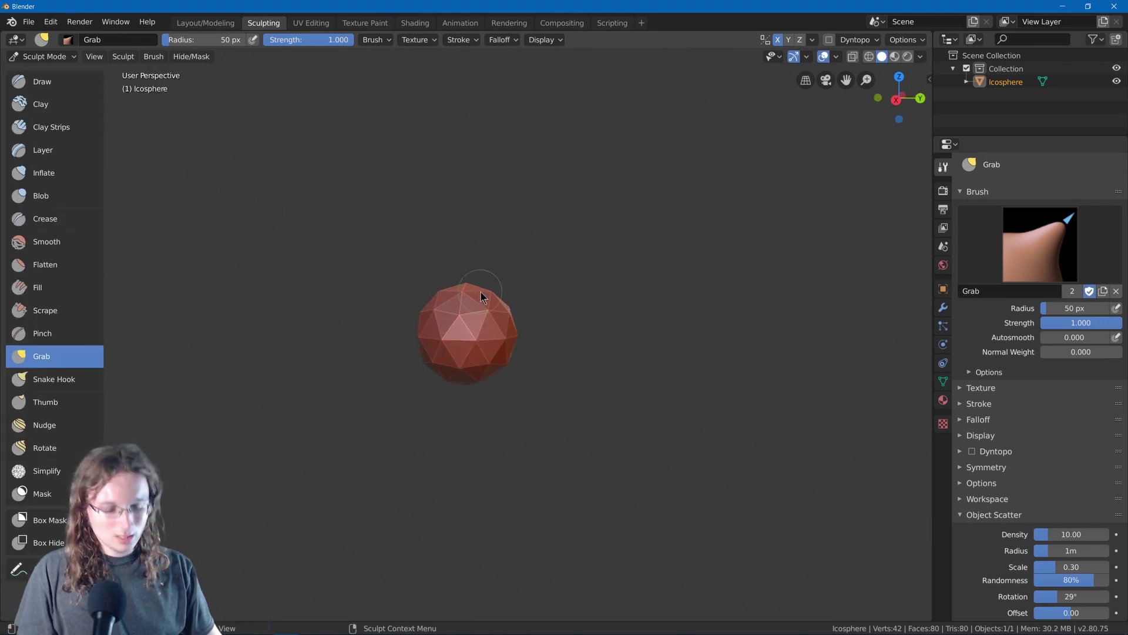
scroll(435, 285, "up", 4)
scroll(438, 291, "down", 4)
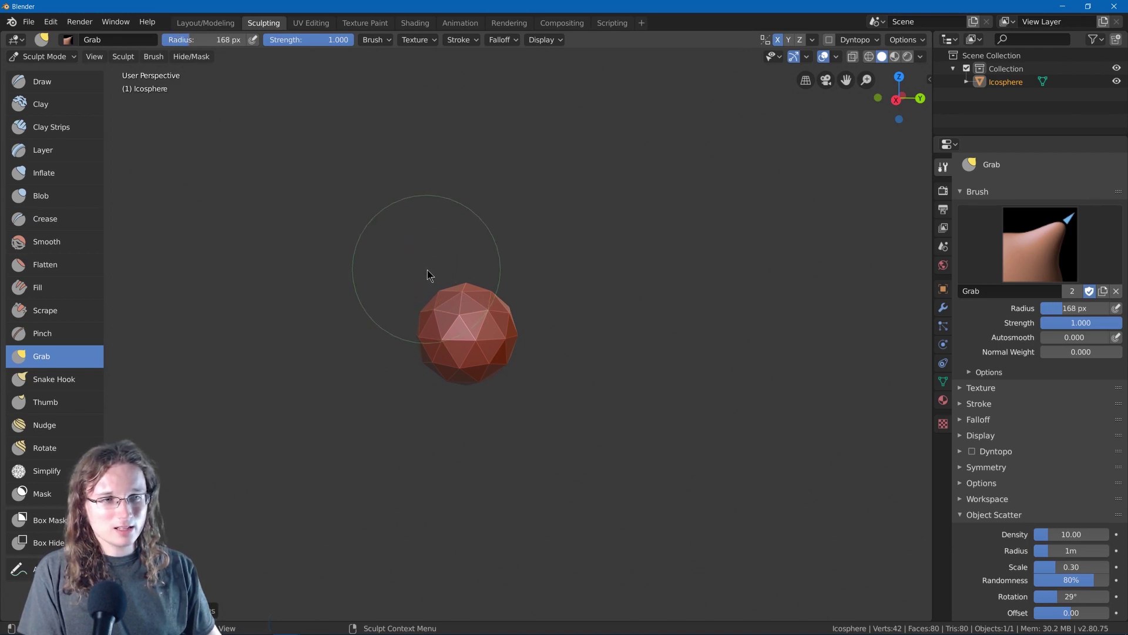
left_click_drag(444, 324, 414, 297)
left_click_drag(474, 319, 530, 343)
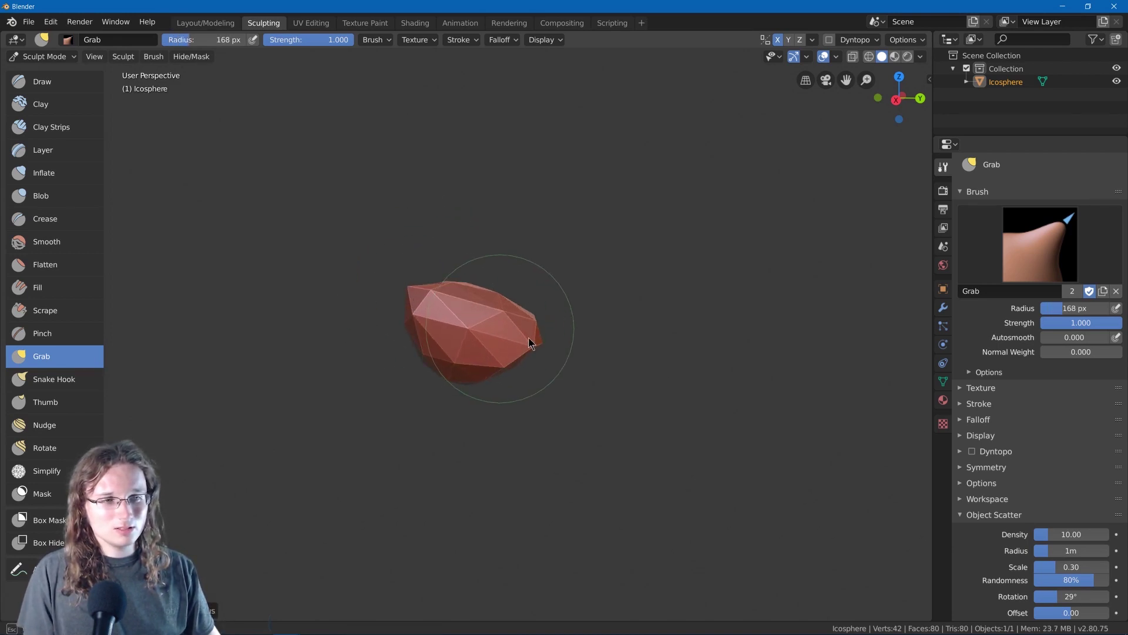
Undo the mirrored Grab stroke on the lump and turn off X-axis symmetry.
middle_click_drag(439, 370, 646, 211)
middle_click_drag(653, 321, 600, 309)
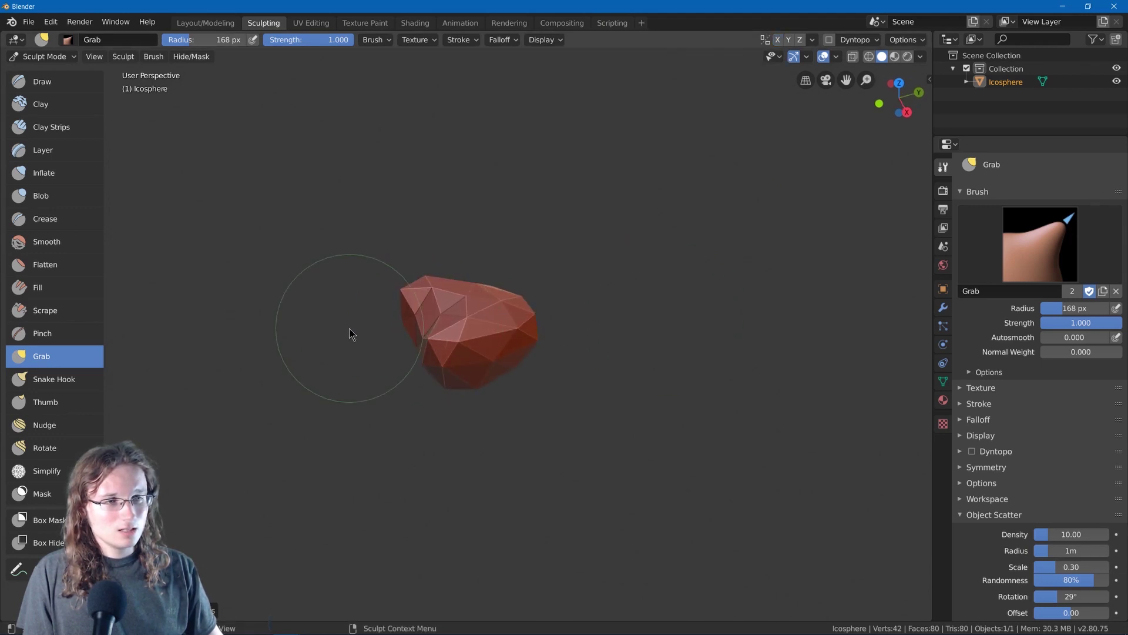
mouse_move(464, 314)
left_mouse_down()
mouse_move(422, 280)
mouse_move(442, 302)
left_mouse_up()
key("ctrl+z")
middle_click_drag(442, 302, 569, 328)
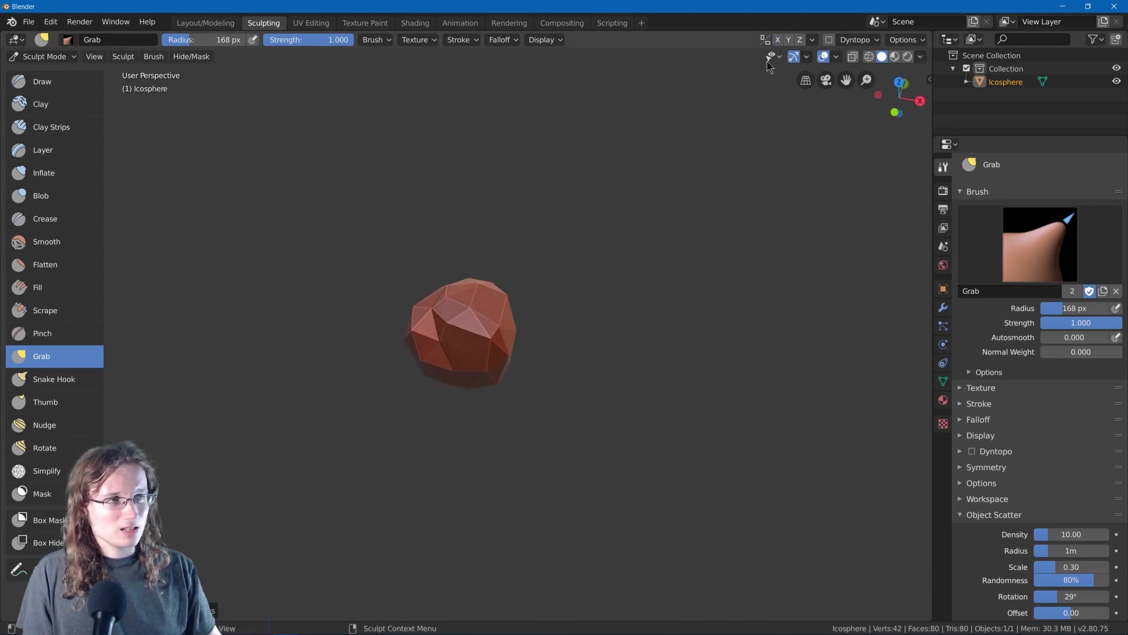
Grab the lump's sides and lower corners from several angles and pull them outward into an irregular rock shape.
middle_click_drag(470, 346, 607, 289)
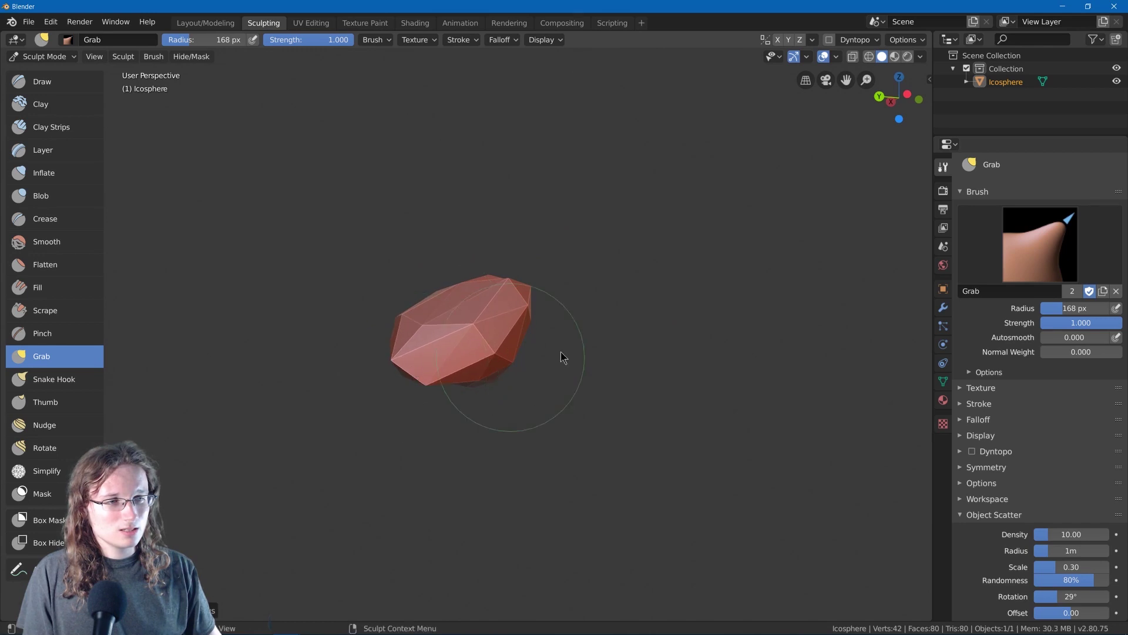
middle_click_drag(473, 328, 501, 317)
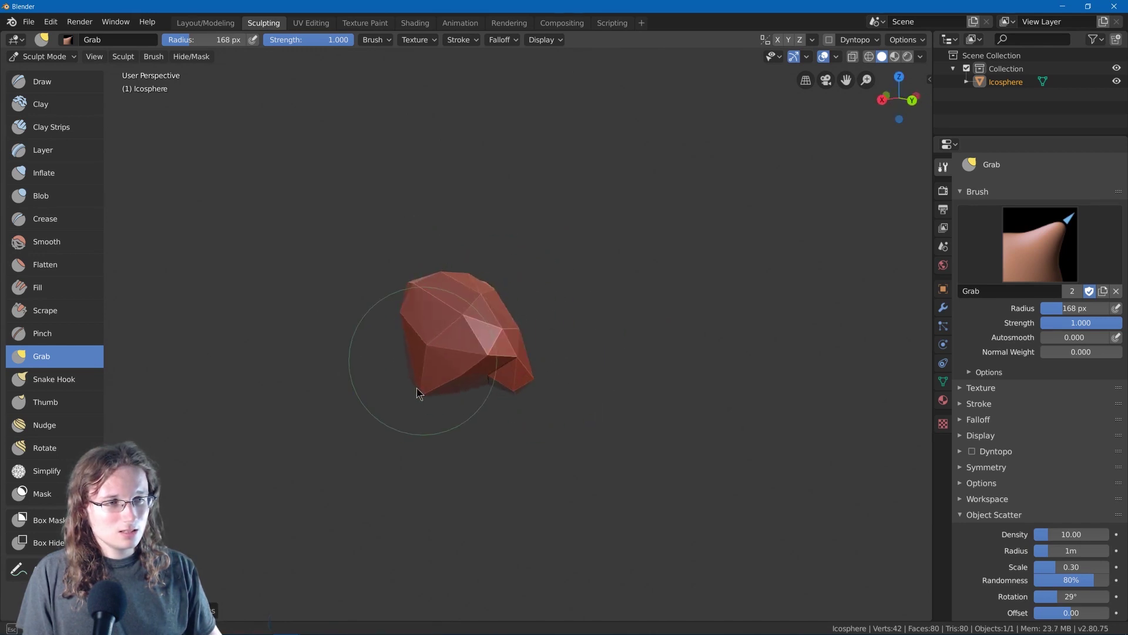
middle_click_drag(491, 383, 576, 343)
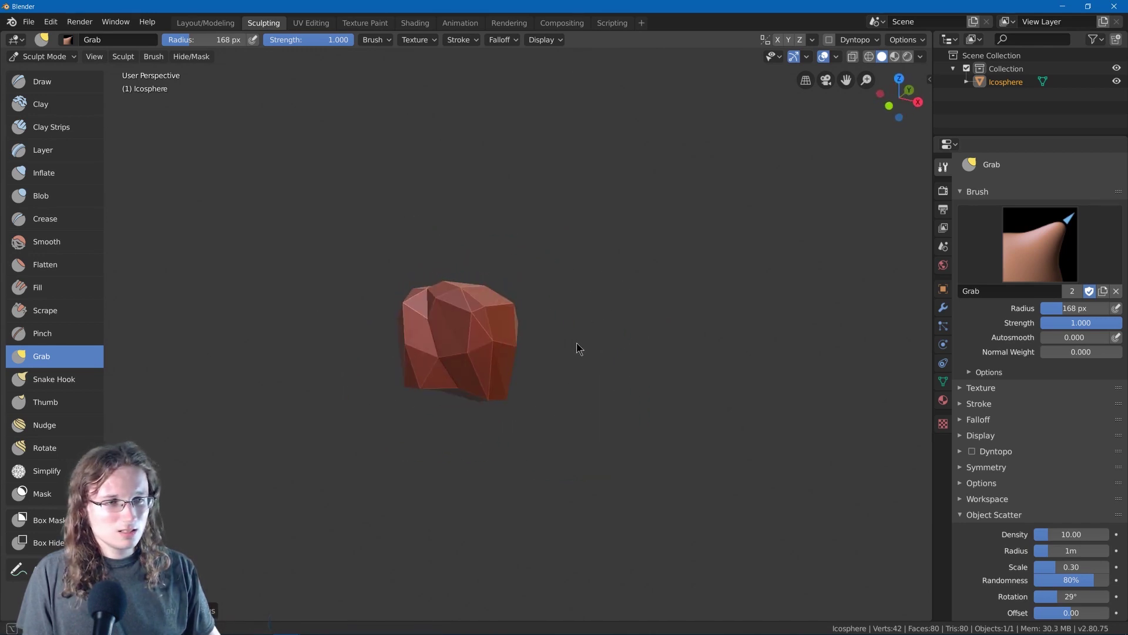
mouse_move(429, 334)
middle_mouse_down()
mouse_move(580, 396)
mouse_move(554, 334)
middle_mouse_up()
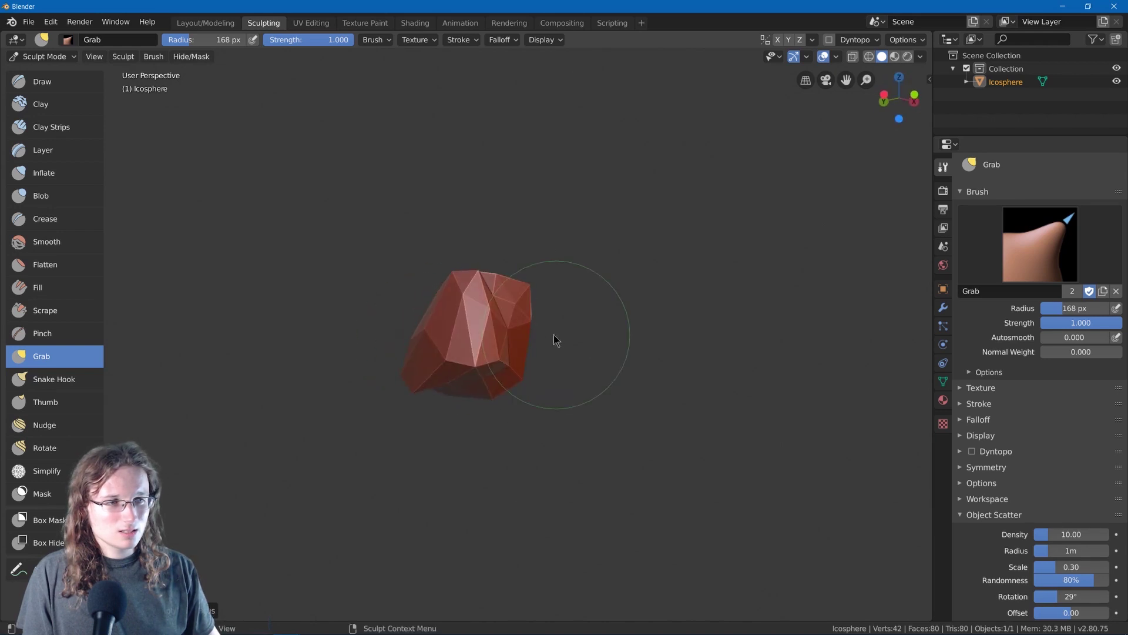
left_click_drag(526, 355, 542, 358)
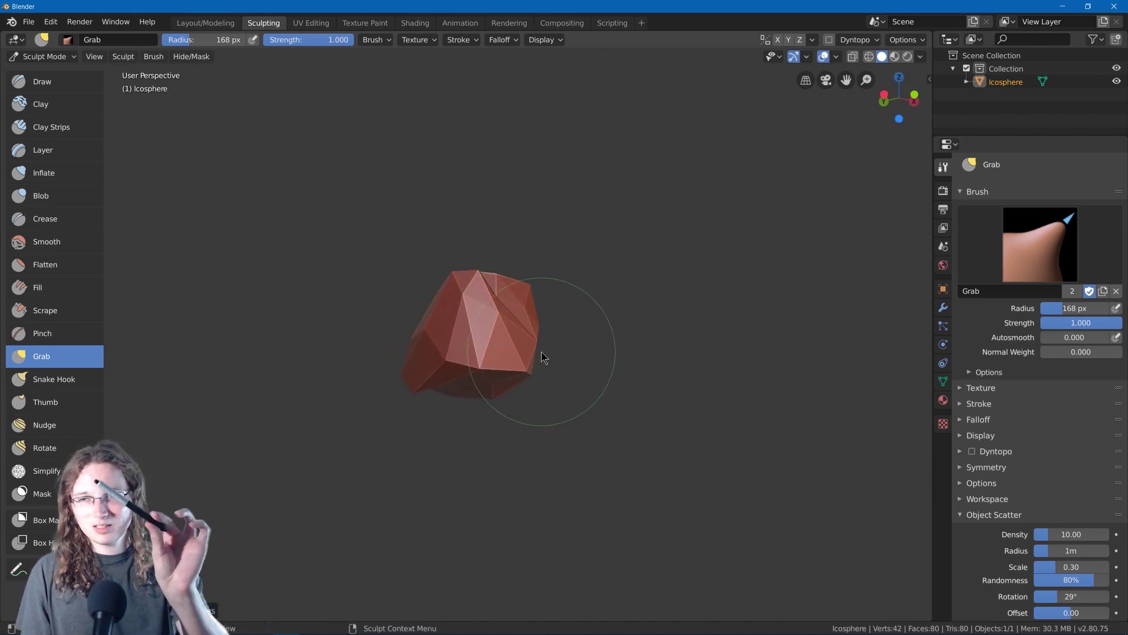
Pull the lower corners around the rock down and outward with Grab to widen its base.
mouse_move(552, 371)
middle_mouse_down()
mouse_move(516, 360)
mouse_move(514, 341)
middle_mouse_up()
middle_click_drag(496, 382, 540, 378)
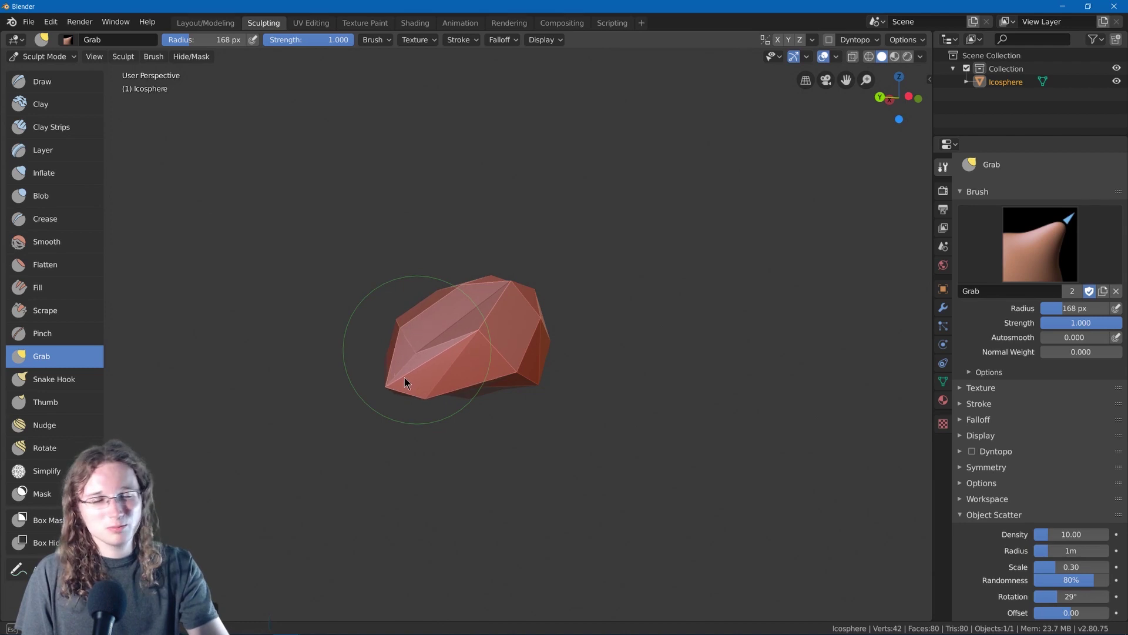
mouse_move(403, 379)
middle_mouse_down()
mouse_move(424, 415)
mouse_move(453, 364)
mouse_move(437, 402)
middle_mouse_up()
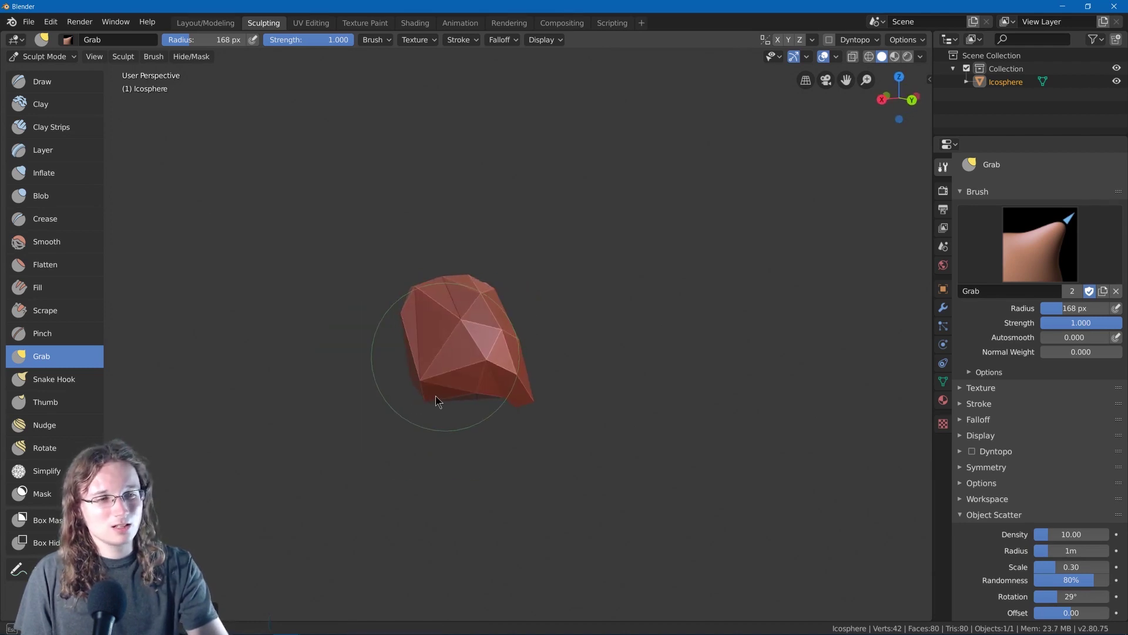
mouse_move(481, 295)
middle_mouse_down()
mouse_move(632, 384)
mouse_move(514, 392)
middle_mouse_up()
left_click_drag(514, 392, 512, 402)
middle_click_drag(477, 372, 411, 371)
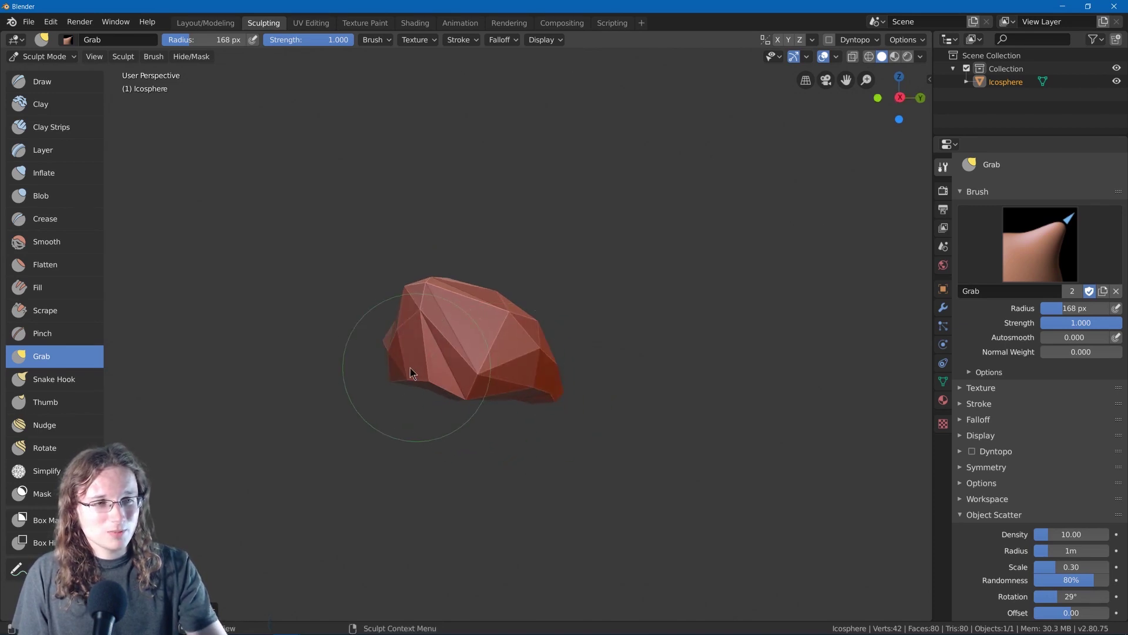
Pull the base of the rock's steep end outward and adjust the face above it with Grab.
left_click_drag(411, 370, 404, 379)
middle_click_drag(402, 372, 447, 369)
left_click_drag(388, 360, 376, 379)
middle_click_drag(428, 331, 428, 347)
left_click_drag(423, 349, 414, 347)
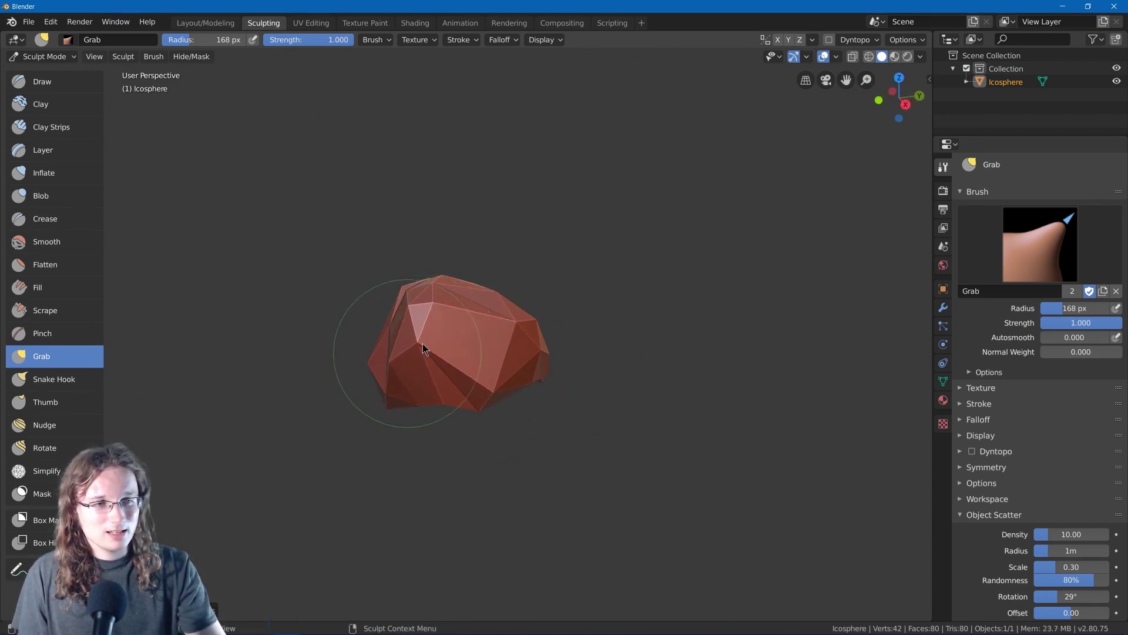
Stretch the rock's tapering end downward with Grab.
middle_click_drag(467, 299, 405, 319)
middle_click_drag(489, 327, 458, 331)
mouse_move(496, 344)
left_mouse_down()
mouse_move(516, 357)
mouse_move(512, 394)
left_mouse_up()
middle_click_drag(512, 395, 577, 353)
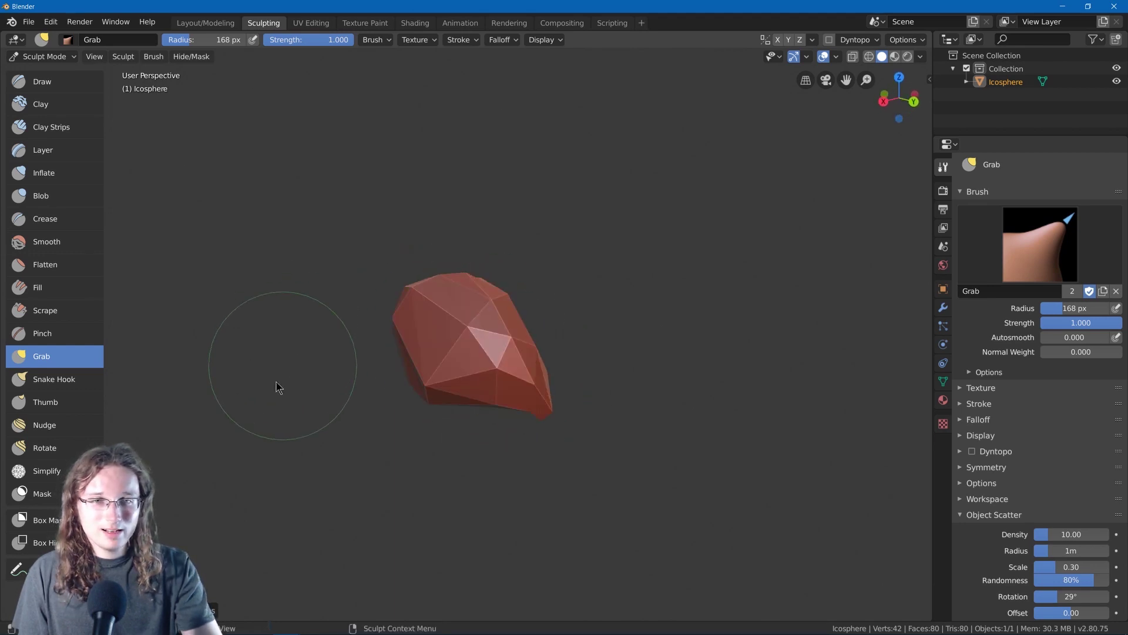
Enable Dyntopo for the rock mesh.
left_click(829, 39)
left_click(800, 82)
middle_click_drag(539, 242, 605, 221)
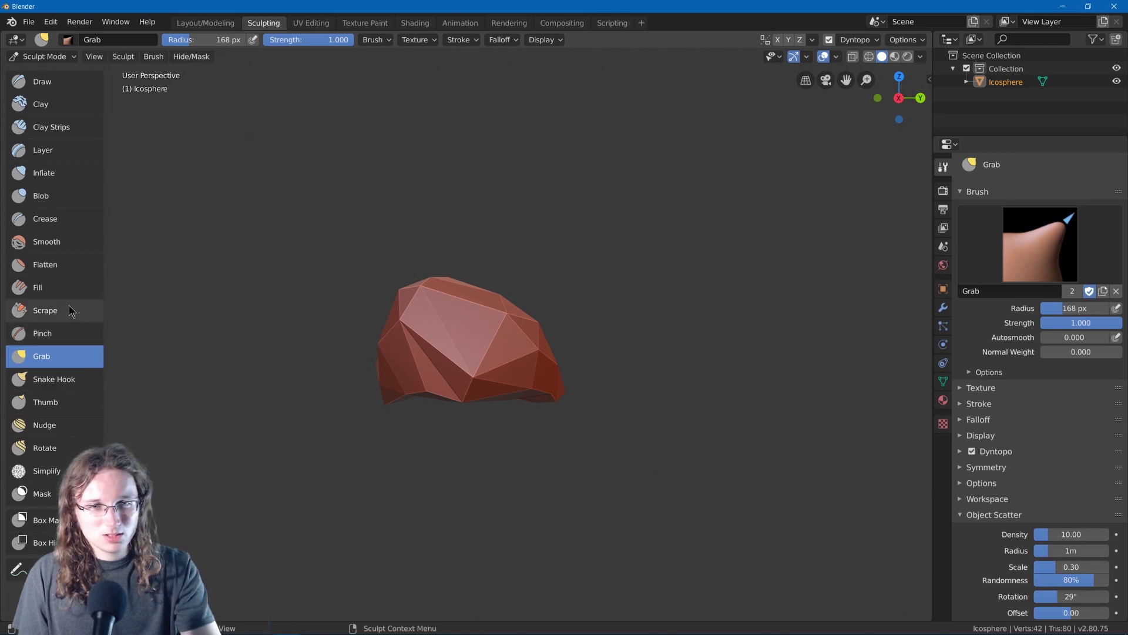
Flatten the rock's sloping top and long side into planes with the Scrape brush at 168 px radius and 0.500 strength.
left_click(46, 311)
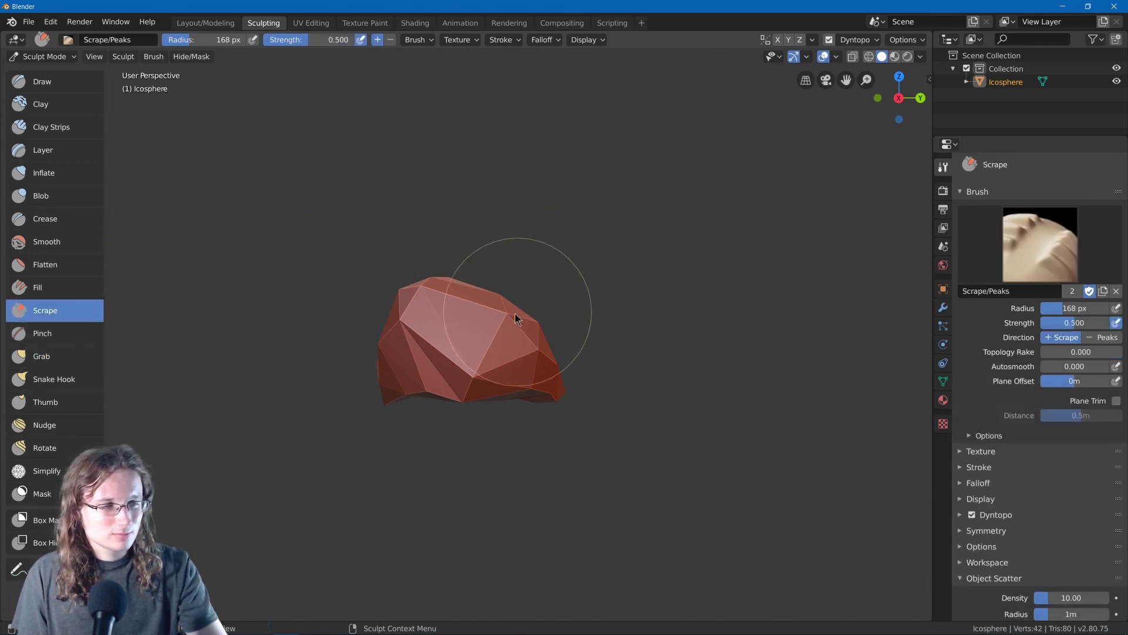
mouse_move(516, 315)
left_mouse_down()
mouse_move(464, 347)
mouse_move(520, 357)
mouse_move(532, 323)
left_mouse_up()
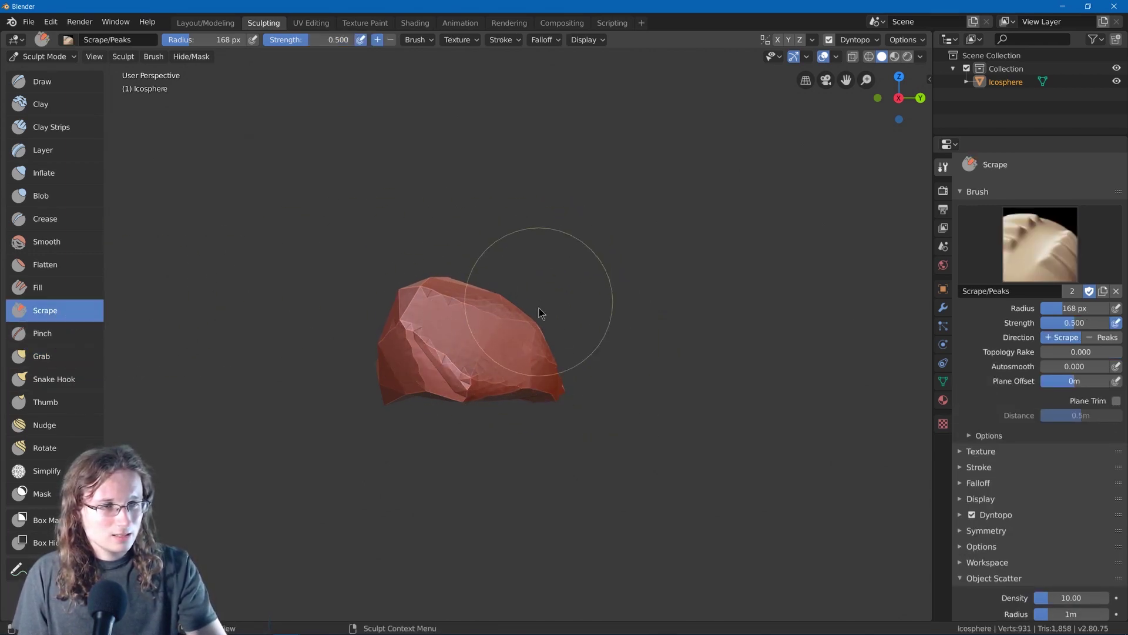
middle_click_drag(537, 310, 505, 362)
middle_click_drag(470, 300, 476, 275)
mouse_move(475, 284)
left_mouse_down()
mouse_move(512, 340)
mouse_move(484, 321)
left_mouse_up()
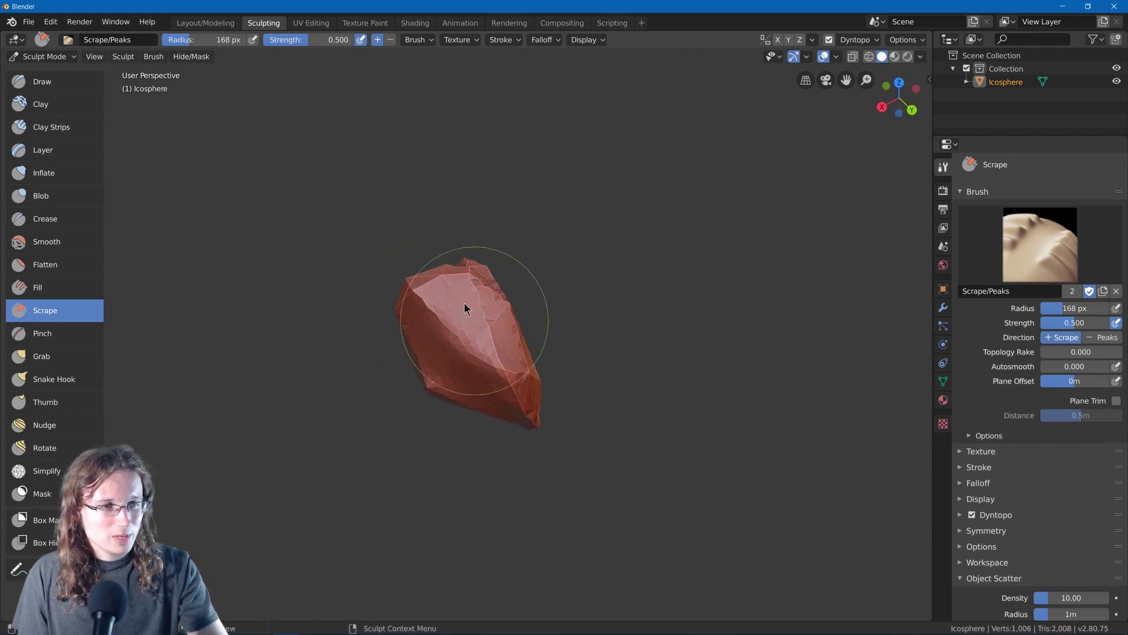
mouse_move(515, 334)
middle_mouse_down()
mouse_move(515, 259)
mouse_move(493, 280)
middle_mouse_up()
mouse_move(493, 280)
left_mouse_down()
mouse_move(513, 360)
mouse_move(545, 405)
left_mouse_up()
Scrape the steep end of the rock to cut a flat face into it.
middle_click_drag(512, 359, 599, 367)
left_click_drag(455, 307, 413, 348)
mouse_move(418, 347)
middle_mouse_down()
mouse_move(435, 332)
mouse_move(427, 341)
middle_mouse_up()
mouse_move(420, 353)
left_mouse_down()
mouse_move(432, 375)
mouse_move(390, 346)
left_mouse_up()
middle_click_drag(418, 332, 471, 380)
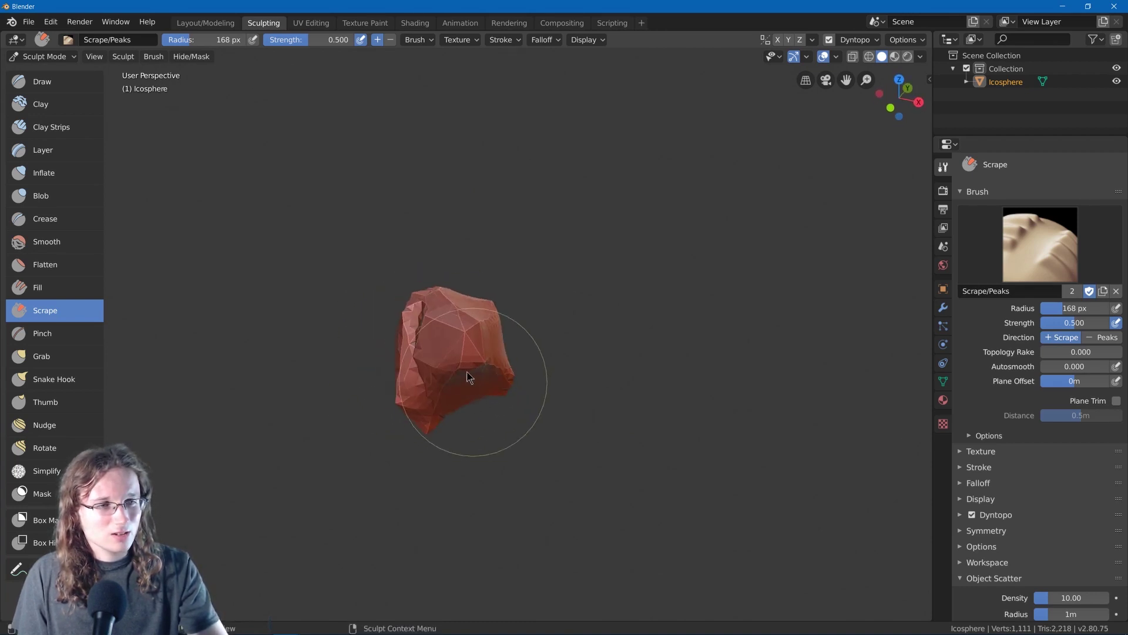
Scrape the upper surface above the rock's steep end flat.
mouse_move(435, 330)
left_mouse_down()
mouse_move(434, 342)
mouse_move(418, 315)
mouse_move(448, 302)
left_mouse_up()
middle_click_drag(419, 323, 445, 323)
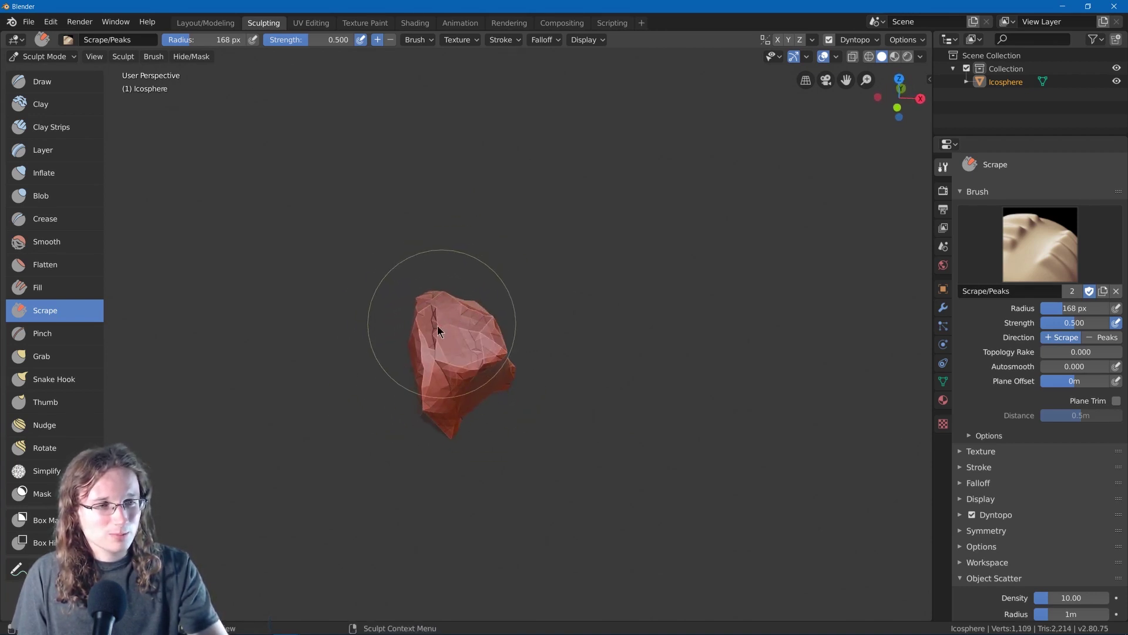
mouse_move(434, 326)
left_mouse_down()
mouse_move(423, 322)
mouse_move(472, 302)
left_mouse_up()
mouse_move(512, 275)
middle_mouse_down()
mouse_move(507, 266)
mouse_move(457, 284)
mouse_move(483, 333)
mouse_move(529, 282)
middle_mouse_up()
Scrape across the underside of the rock to even out the base.
mouse_move(453, 347)
left_mouse_down()
mouse_move(450, 335)
mouse_move(400, 363)
mouse_move(478, 302)
left_mouse_up()
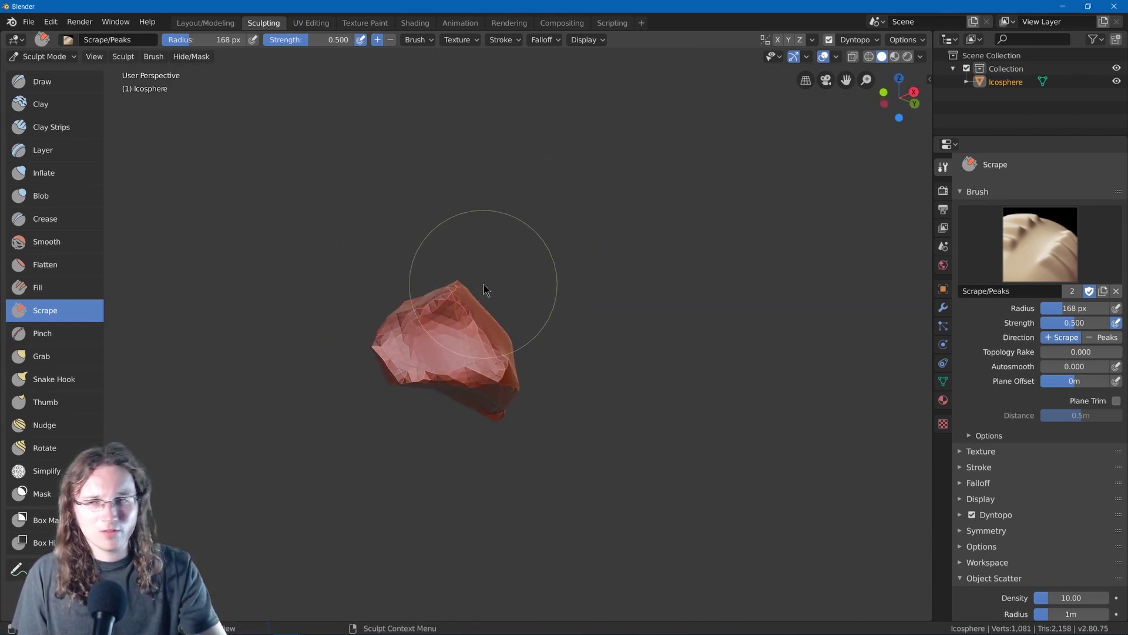
middle_click_drag(492, 278, 536, 404)
mouse_move(536, 406)
left_mouse_down()
mouse_move(473, 373)
mouse_move(493, 383)
mouse_move(534, 368)
mouse_move(547, 329)
left_mouse_up()
middle_click_drag(547, 329, 413, 311)
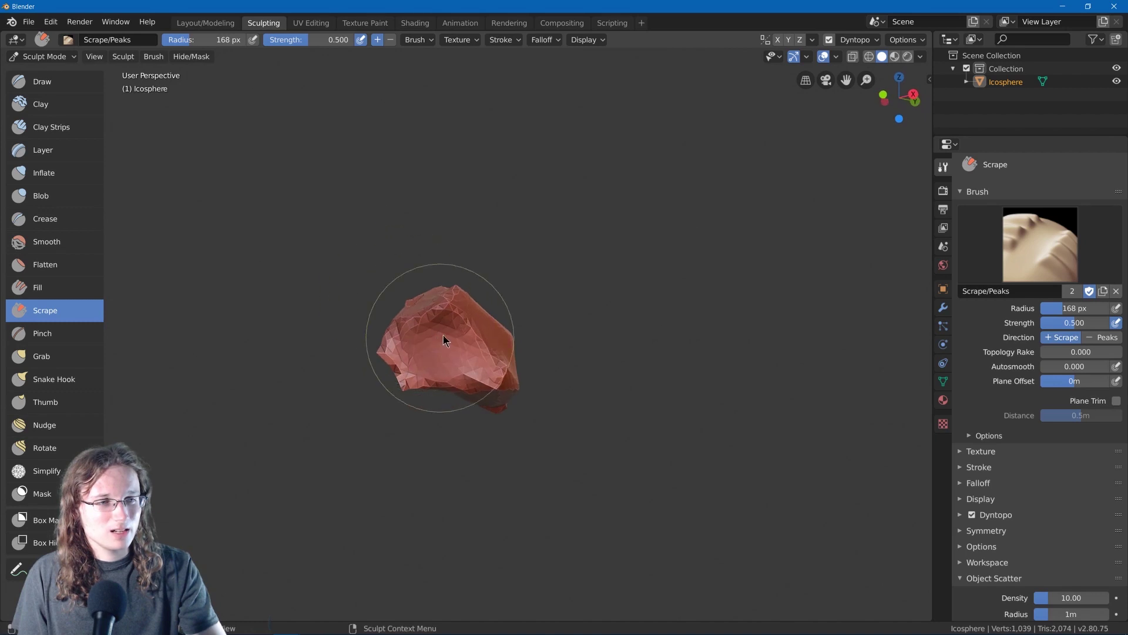
left_click_drag(476, 312, 406, 357)
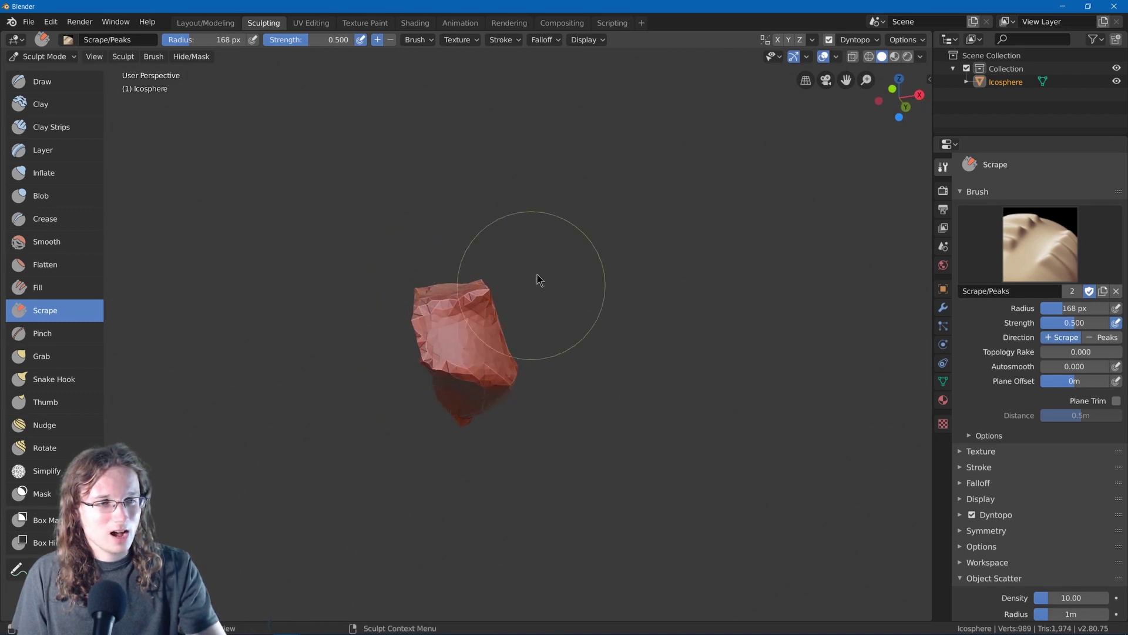
mouse_move(537, 277)
middle_mouse_down()
mouse_move(406, 303)
mouse_move(503, 286)
mouse_move(497, 276)
middle_mouse_up()
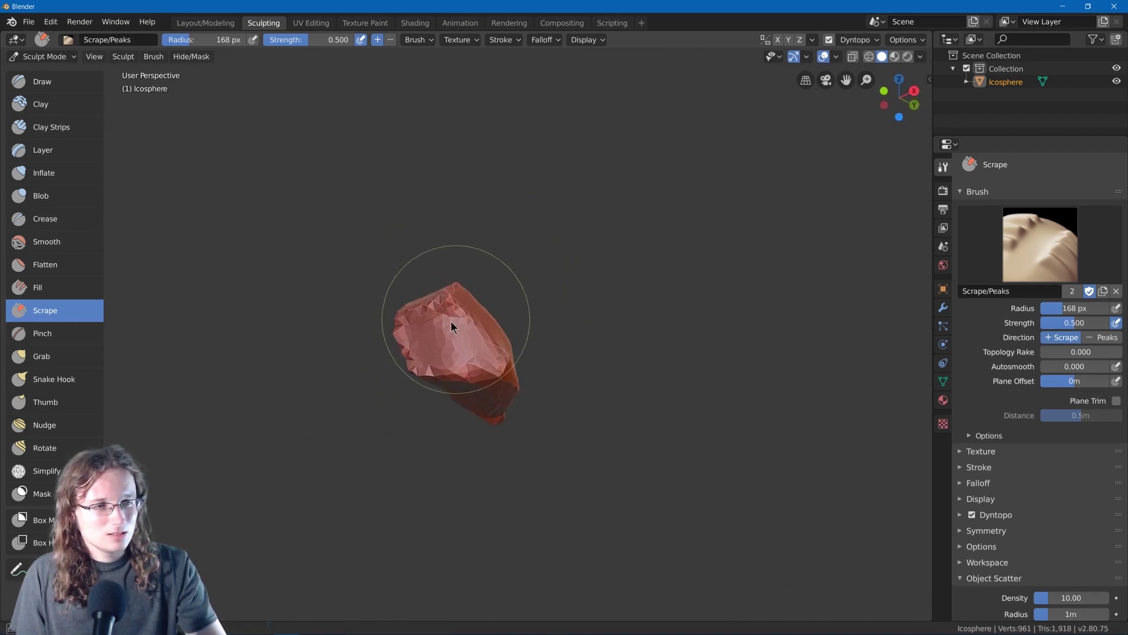
left_click_drag(450, 321, 409, 343)
Scrape the remaining rounded side of the rock flat and check the overall shape from around it.
mouse_move(506, 252)
middle_mouse_down()
mouse_move(403, 308)
mouse_move(355, 319)
middle_mouse_up()
middle_click_drag(446, 325, 360, 312)
left_click_drag(457, 317, 501, 290)
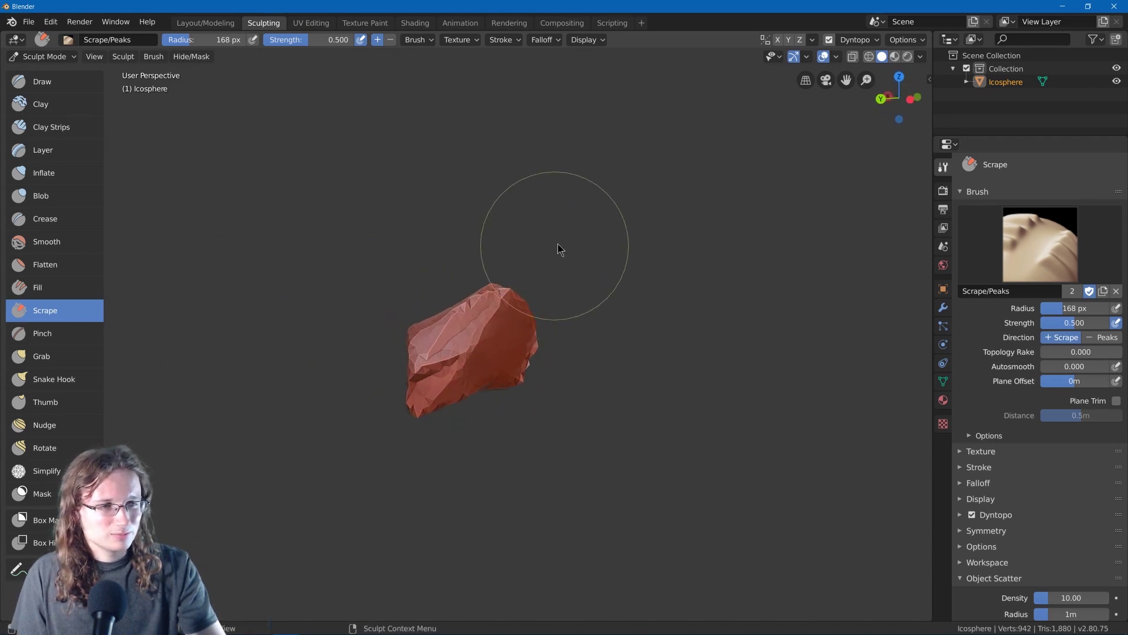
middle_click_drag(557, 246, 438, 218)
mouse_move(595, 229)
middle_mouse_down()
mouse_move(552, 285)
mouse_move(549, 311)
middle_mouse_up()
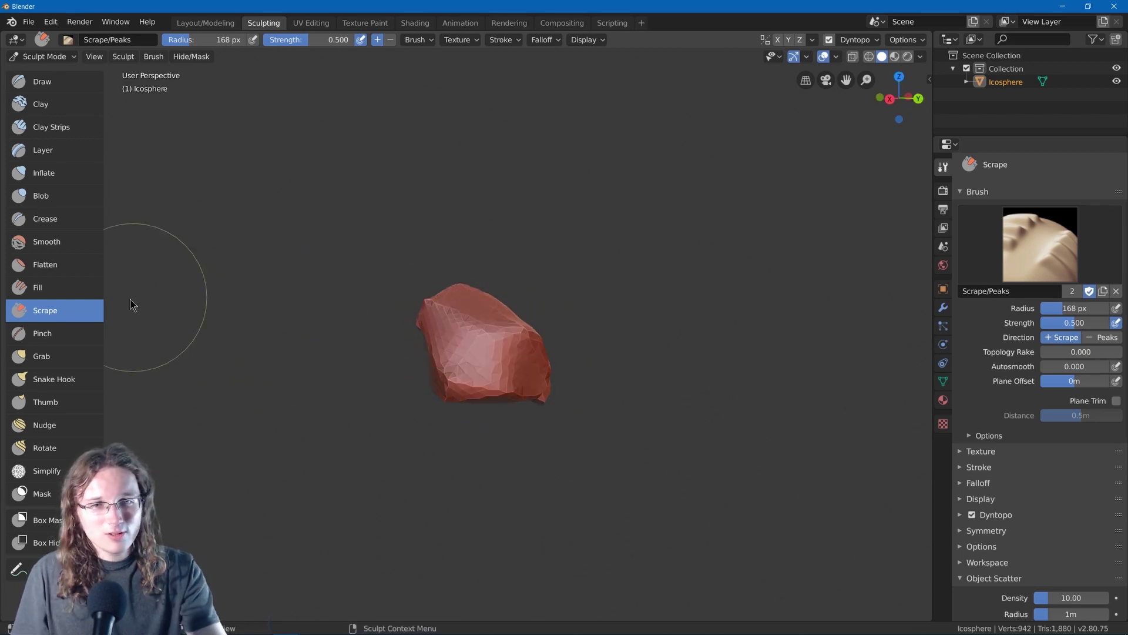
Switch to the Crease brush, reduce its radius to 33 px and crease the rock's front edge.
left_click(65, 218)
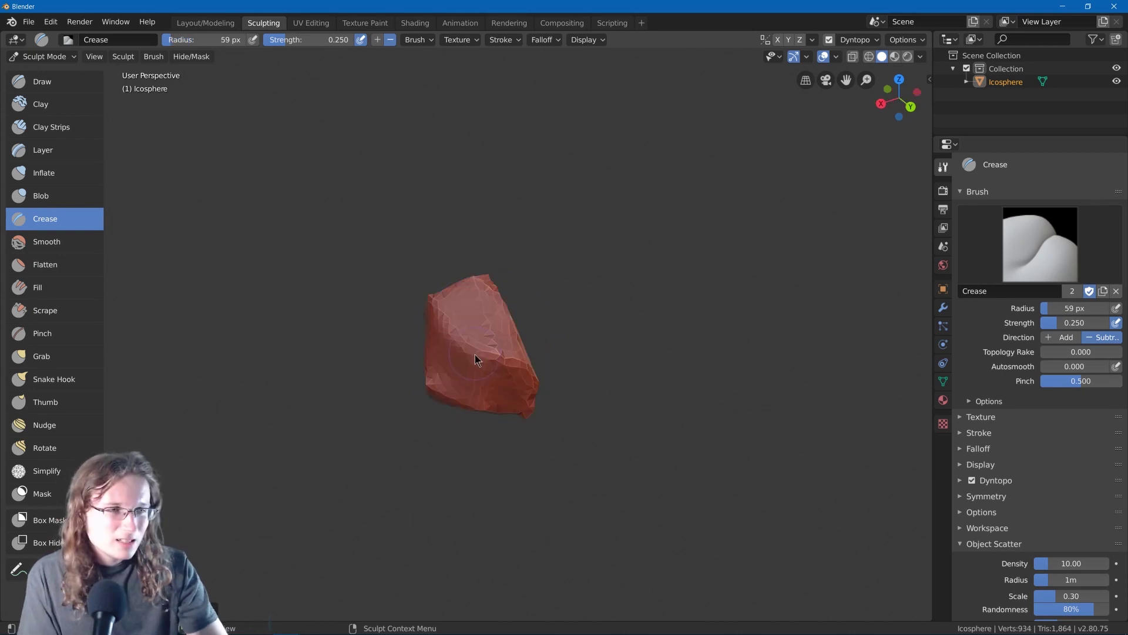
key("f")
left_click(478, 356)
middle_click_drag(478, 358, 485, 344)
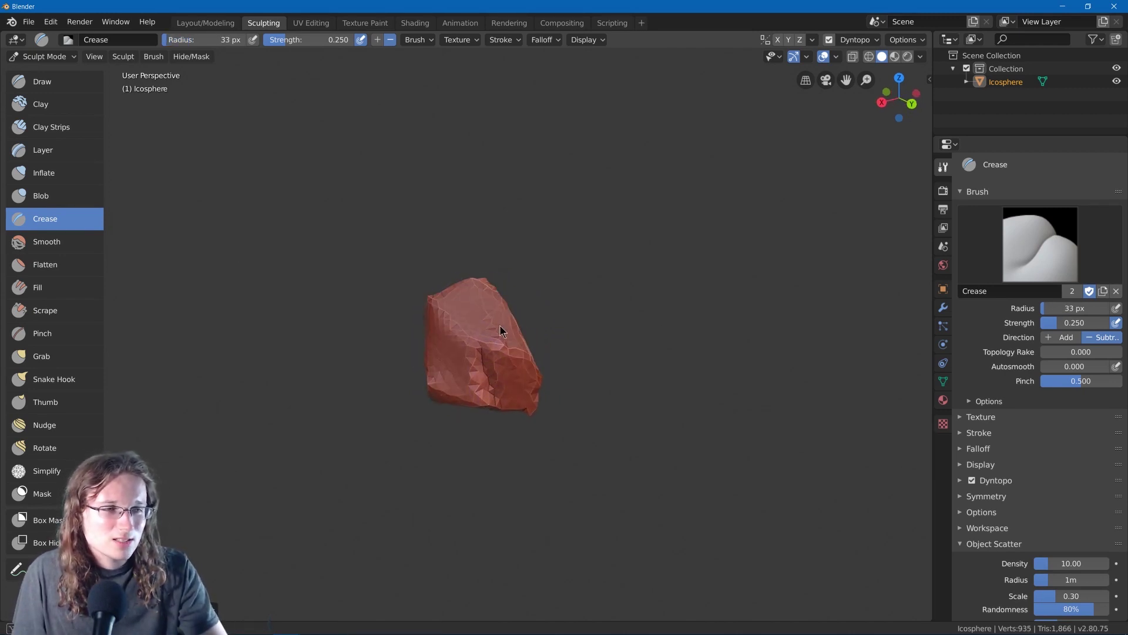
Sharpen the ridges around the rock's faces with inverted Crease strokes.
middle_click_drag(500, 327, 514, 303)
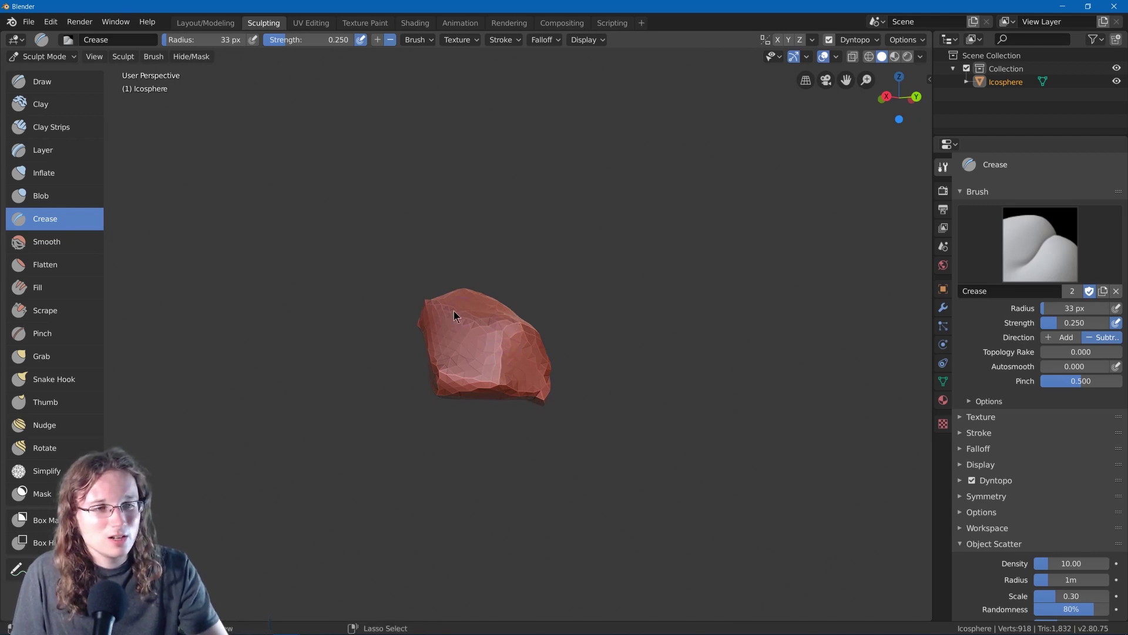
middle_click_drag(492, 340, 494, 358)
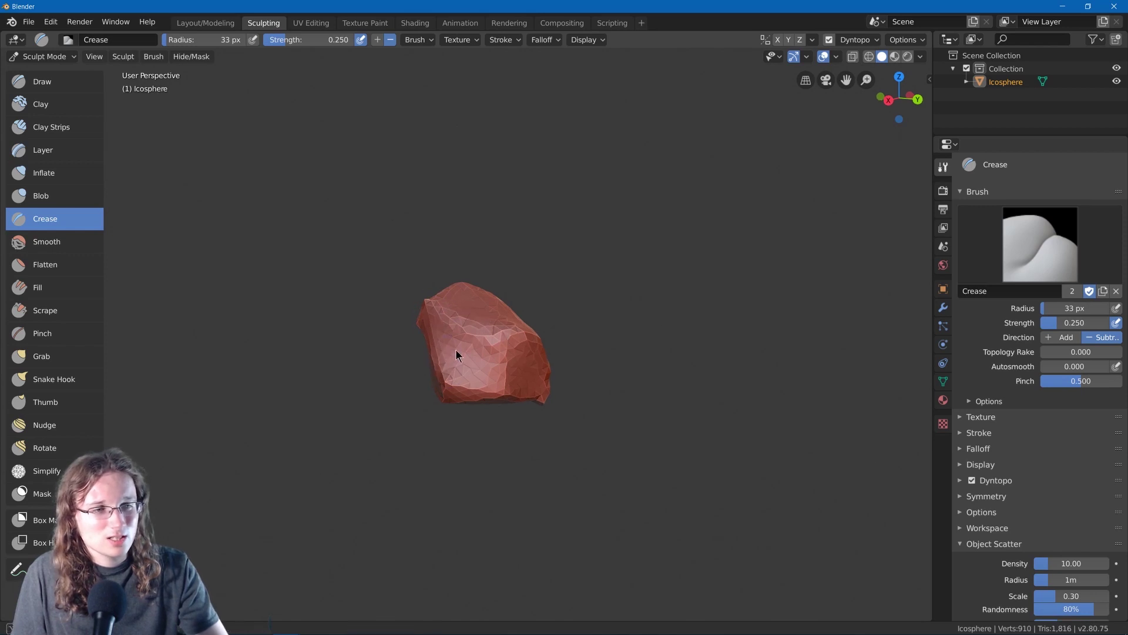
middle_click_drag(456, 351, 453, 376)
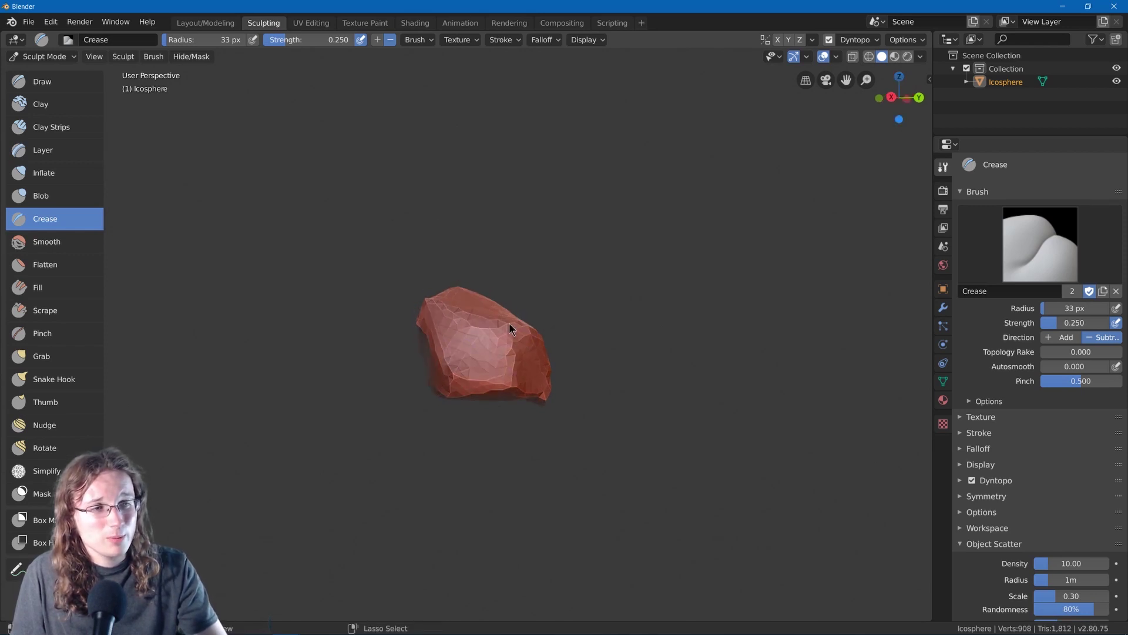
middle_click_drag(509, 322, 438, 327)
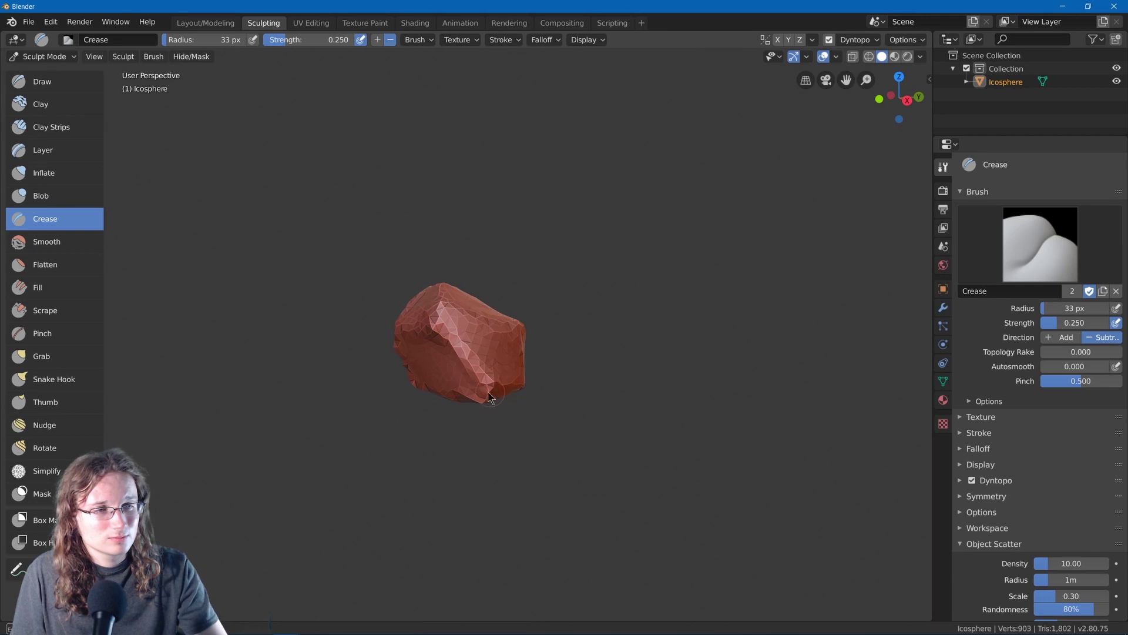
middle_click_drag(490, 397, 438, 351)
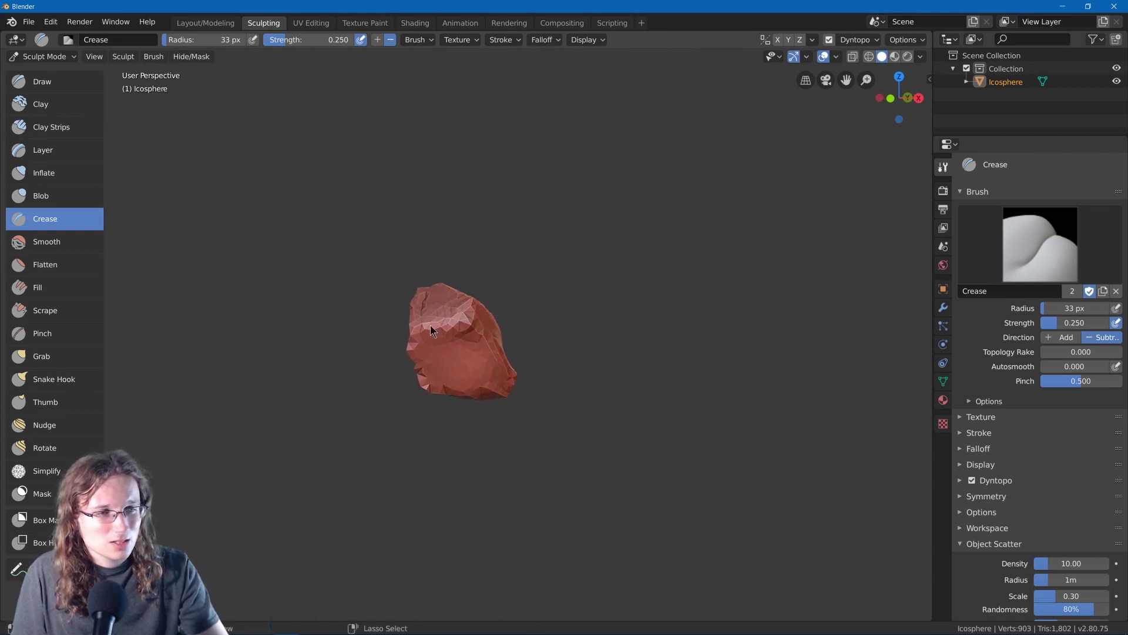
middle_click_drag(477, 312, 443, 322)
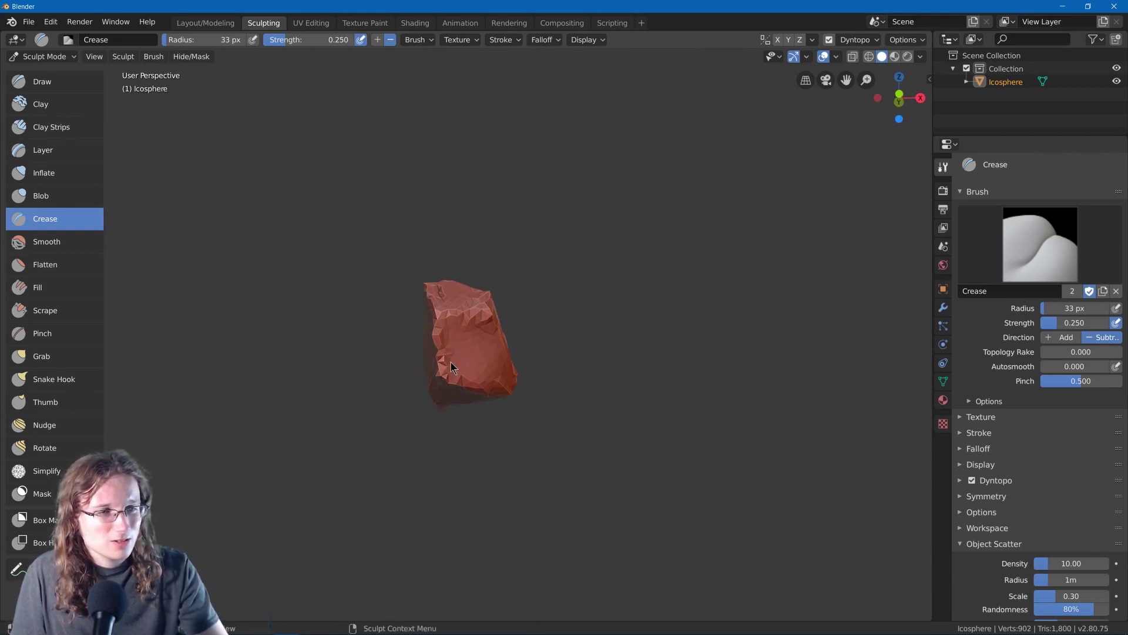
Examine the creased ridges and faces of the rock from all around and up close.
middle_click_drag(450, 367, 418, 342)
middle_click_drag(491, 359, 459, 383)
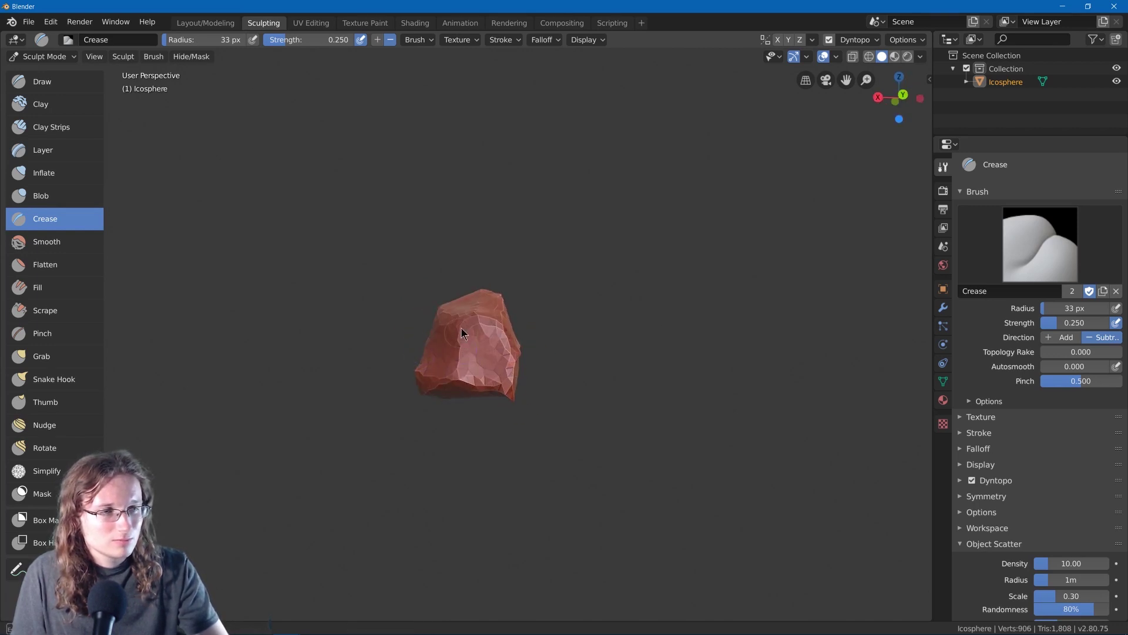
middle_click_drag(462, 334, 433, 345)
middle_click_drag(494, 294, 493, 321)
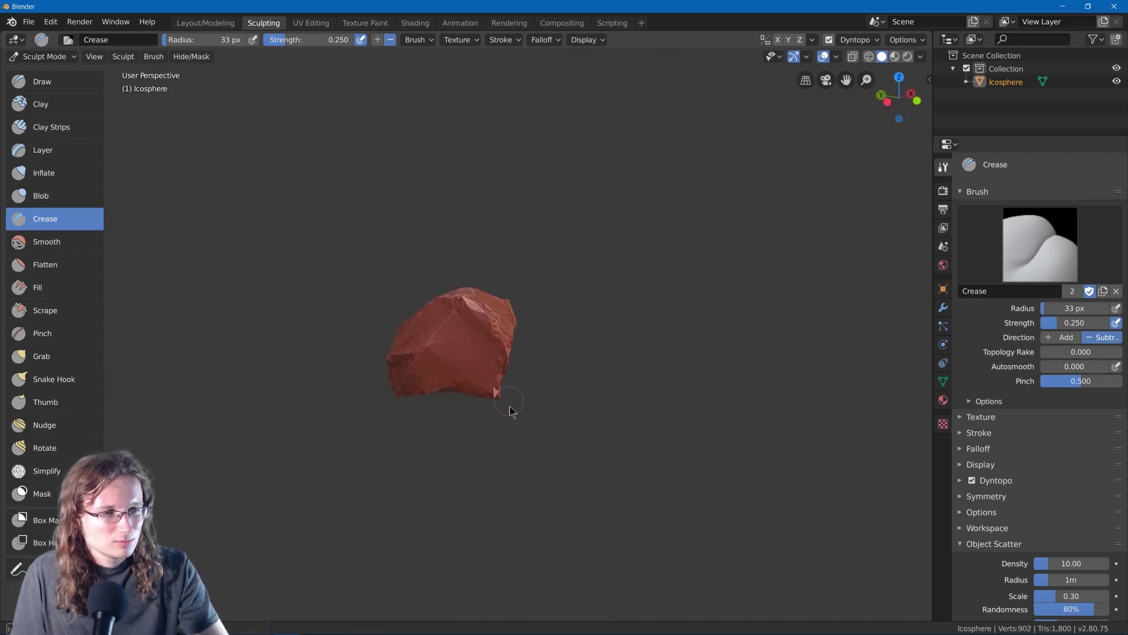
mouse_move(510, 410)
middle_mouse_down()
mouse_move(469, 299)
mouse_move(512, 320)
mouse_move(412, 364)
mouse_move(509, 303)
mouse_move(477, 396)
mouse_move(534, 418)
mouse_move(530, 385)
mouse_move(391, 360)
middle_mouse_up()
scroll(414, 343, "up", 3)
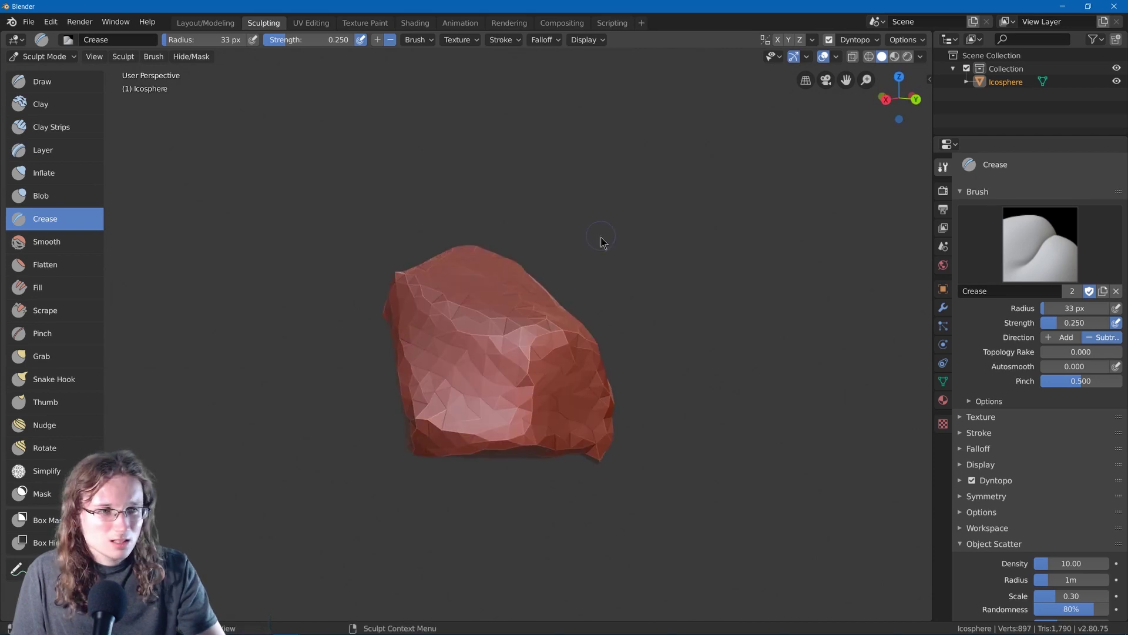
middle_click_drag(602, 241, 588, 254)
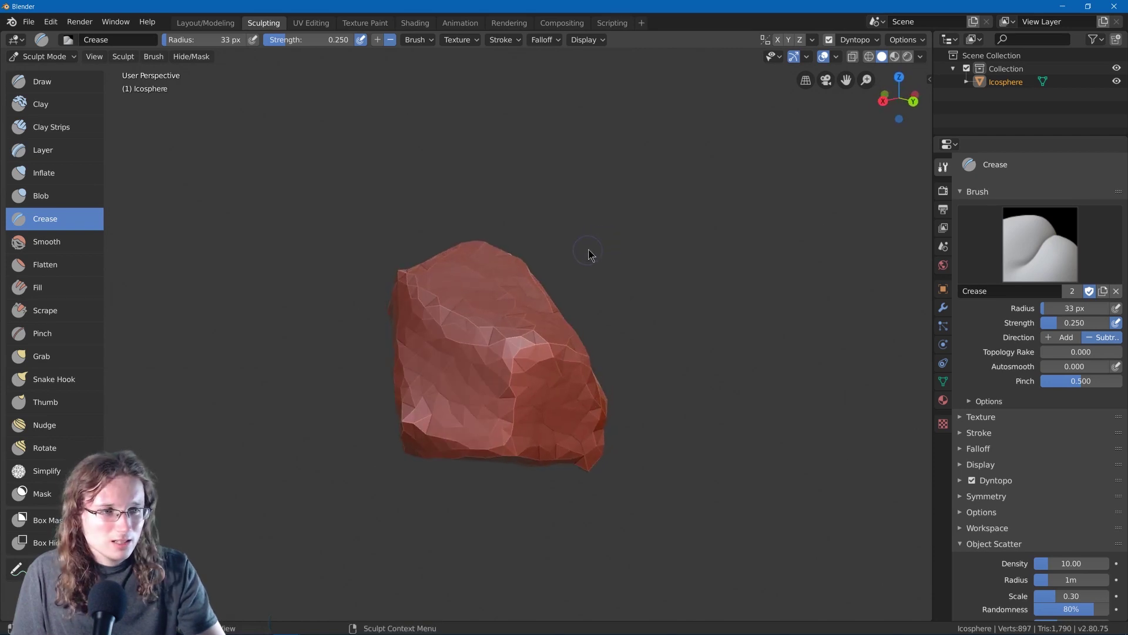
Switch to the Pinch brush and pinch the rock's front vertical edge and the ridge below its upper face.
left_click(76, 333)
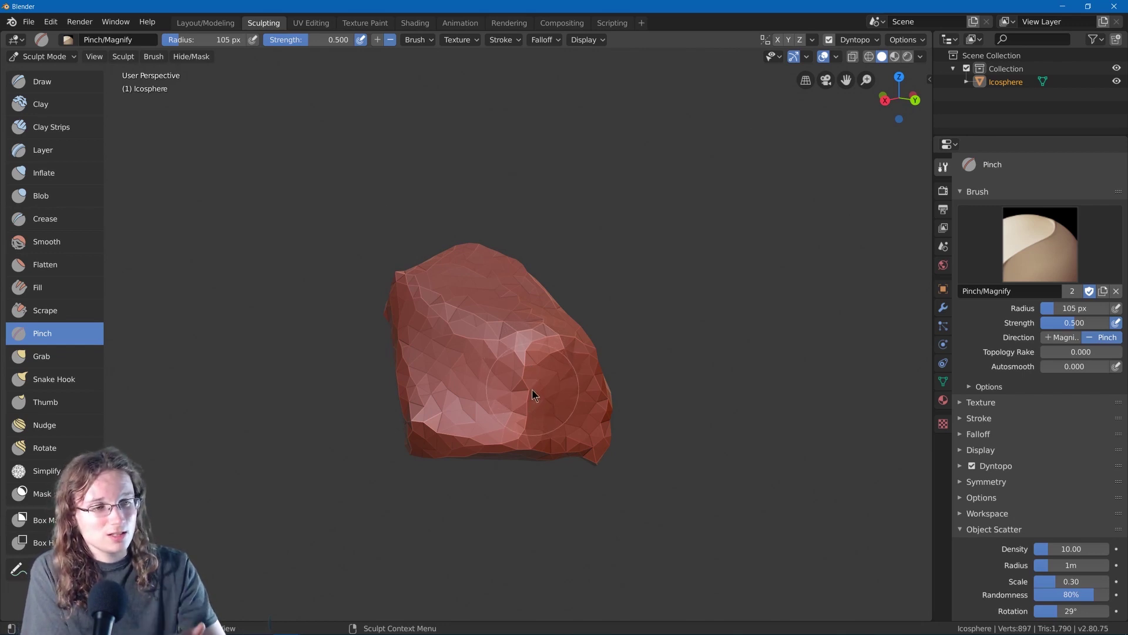
mouse_move(528, 405)
left_mouse_down()
mouse_move(517, 341)
mouse_move(532, 361)
left_mouse_up()
middle_click_drag(518, 354, 534, 396)
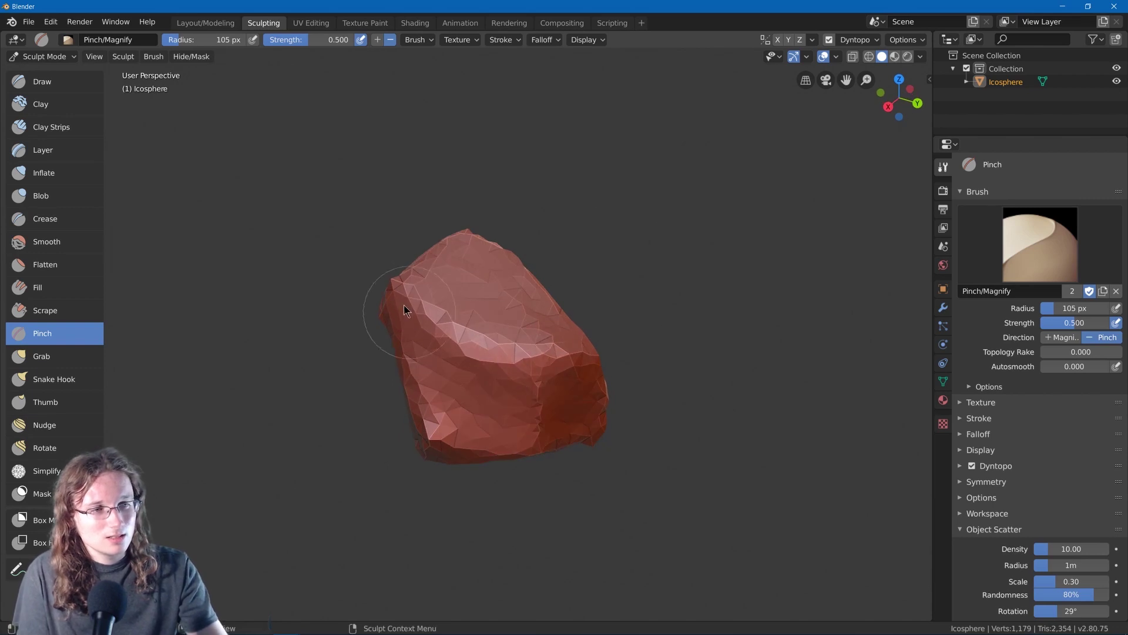
left_click_drag(405, 304, 522, 361)
left_click_drag(415, 307, 522, 361)
left_click_drag(449, 338, 542, 357)
Pinch the front face's side edge and the lower edges where it meets the underside.
middle_click_drag(415, 332, 502, 306)
left_click_drag(422, 303, 510, 415)
middle_click_drag(513, 376, 413, 307)
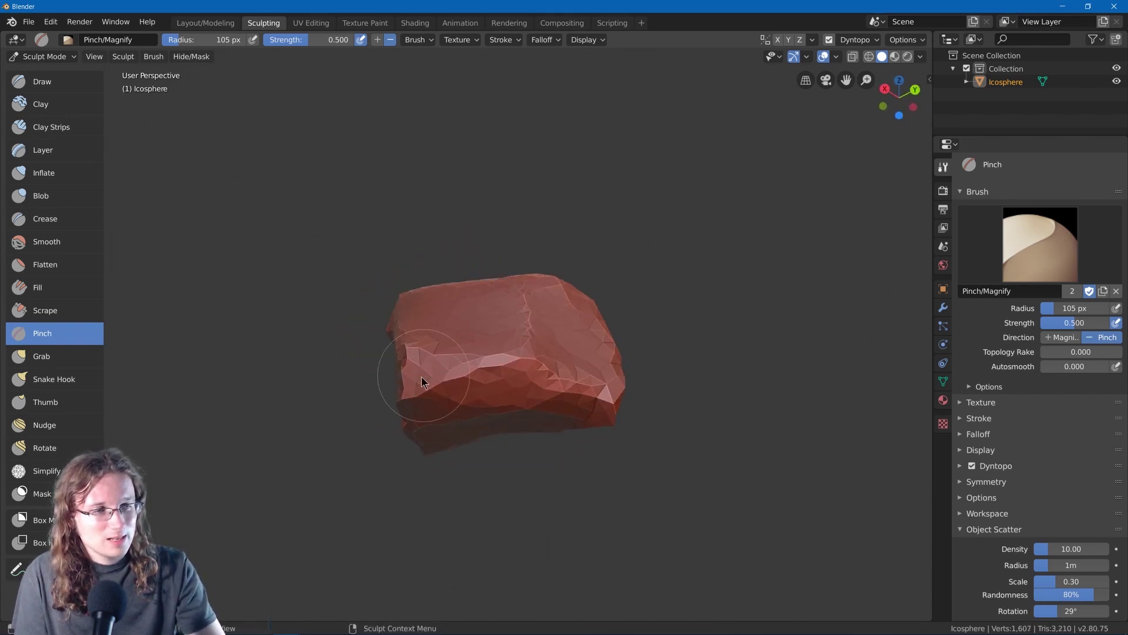
mouse_move(411, 381)
left_mouse_down()
mouse_move(477, 371)
mouse_move(454, 374)
left_mouse_up()
left_click_drag(456, 375, 491, 362)
middle_click_drag(521, 321, 435, 366)
mouse_move(445, 432)
left_mouse_down()
mouse_move(468, 327)
mouse_move(452, 349)
mouse_move(453, 456)
mouse_move(435, 396)
left_mouse_up()
Pinch the ridge of the rock's adjoining side from its lower corner up to the peak and across the top.
middle_click_drag(438, 383, 383, 395)
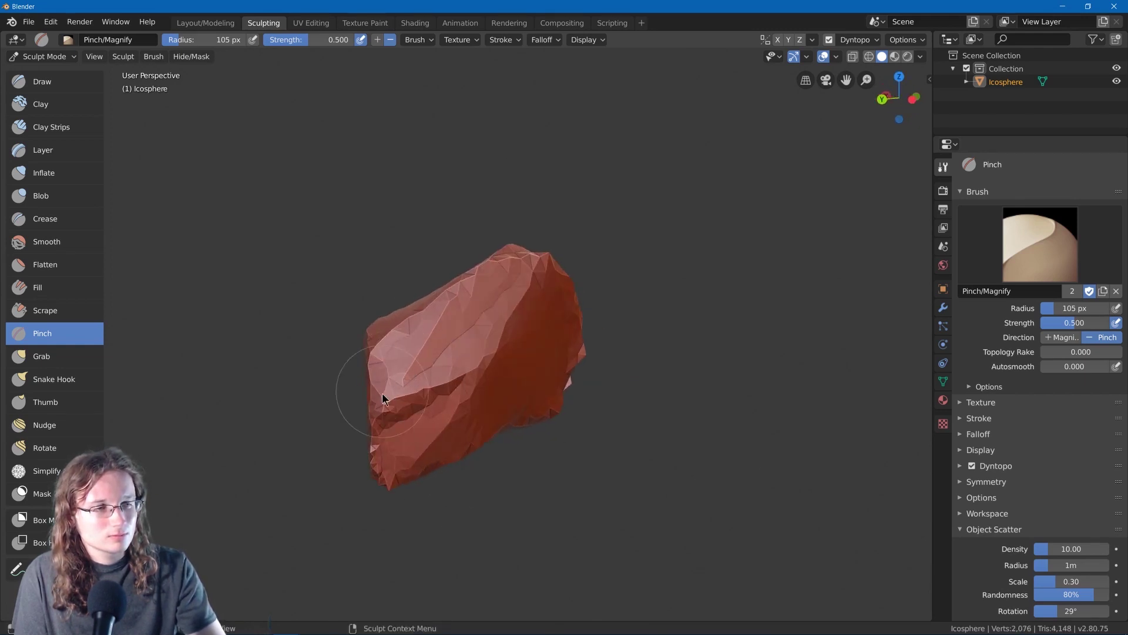
left_click_drag(383, 396, 473, 360)
middle_click_drag(478, 317, 415, 320)
left_click_drag(418, 351, 485, 269)
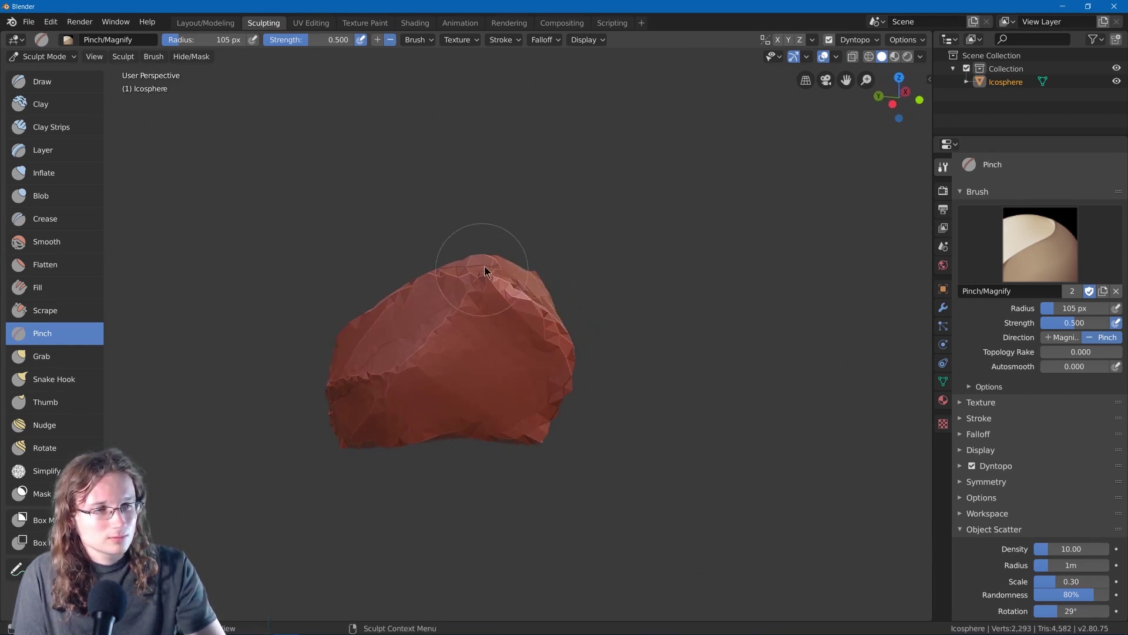
middle_click_drag(485, 269, 538, 261)
left_click_drag(537, 260, 401, 326)
middle_click_drag(401, 326, 474, 318)
left_click_drag(473, 317, 485, 306)
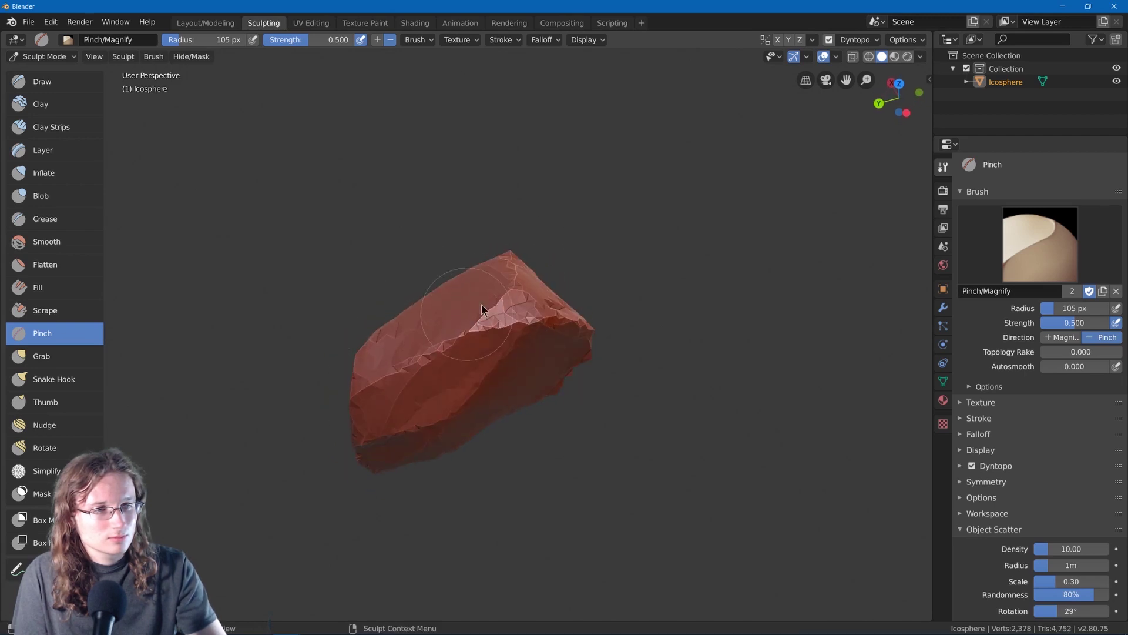
Pinch the vertical edge below the peak on the rock's narrow side to sharpen it.
middle_click_drag(484, 306, 415, 286)
left_click_drag(415, 287, 484, 415)
middle_click_drag(484, 415, 455, 299)
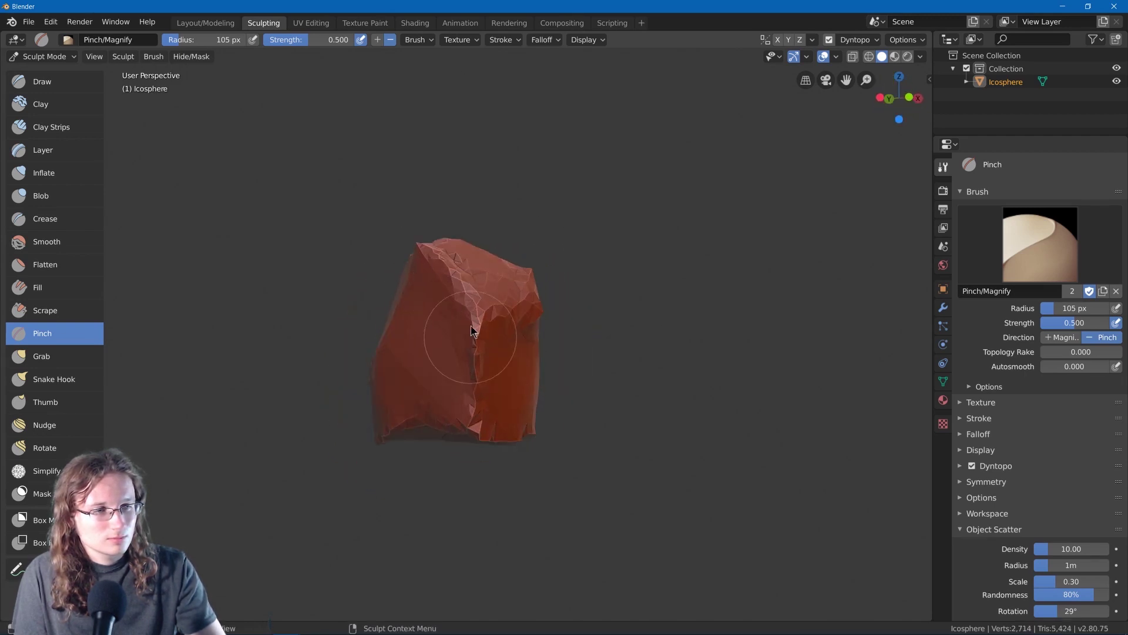
left_click_drag(472, 330, 473, 329)
middle_click_drag(474, 329, 423, 339)
left_click_drag(490, 358, 500, 341)
middle_click_drag(499, 340, 510, 319)
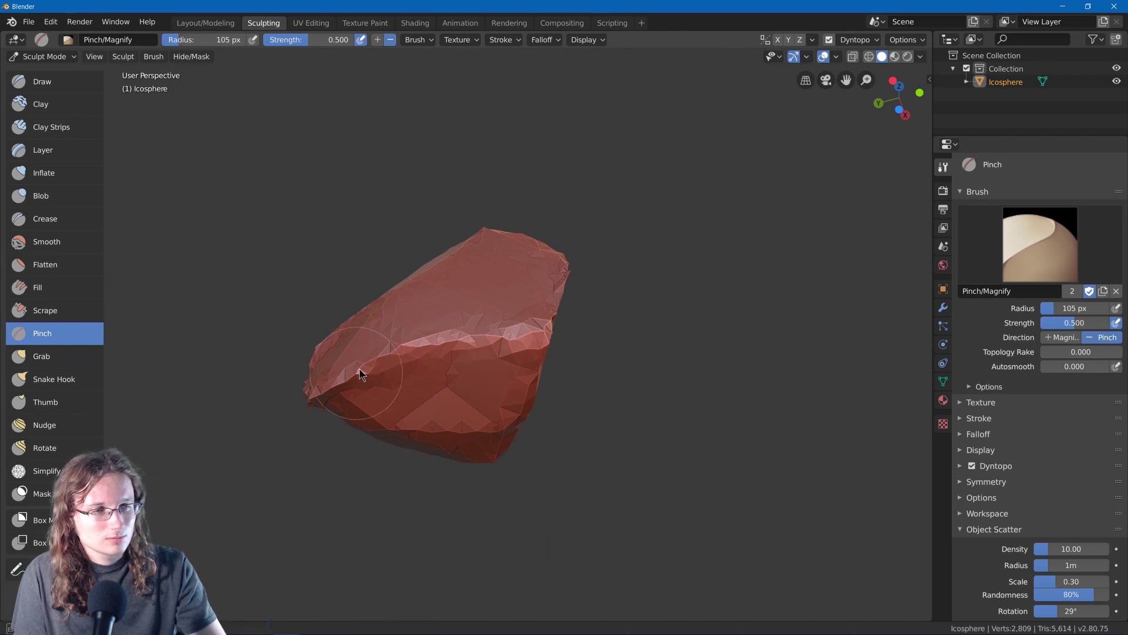
Pinch the remaining edges around the rock's underside to sharpen the base.
left_click_drag(359, 373, 393, 355)
mouse_move(394, 355)
middle_mouse_down()
mouse_move(503, 297)
mouse_move(591, 315)
mouse_move(542, 326)
middle_mouse_up()
left_click_drag(427, 433, 433, 425)
middle_click_drag(468, 309, 489, 366)
left_click_drag(482, 379, 458, 389)
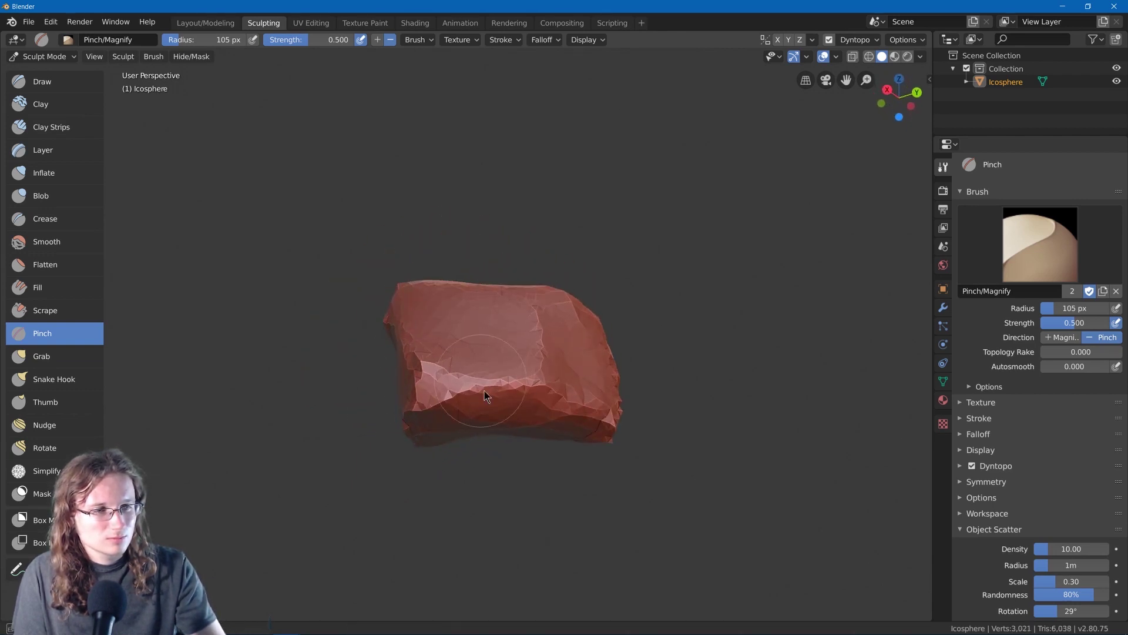
Examine the pinched rock from all around, checking its edges, faces and underside.
middle_click_drag(485, 395, 545, 261)
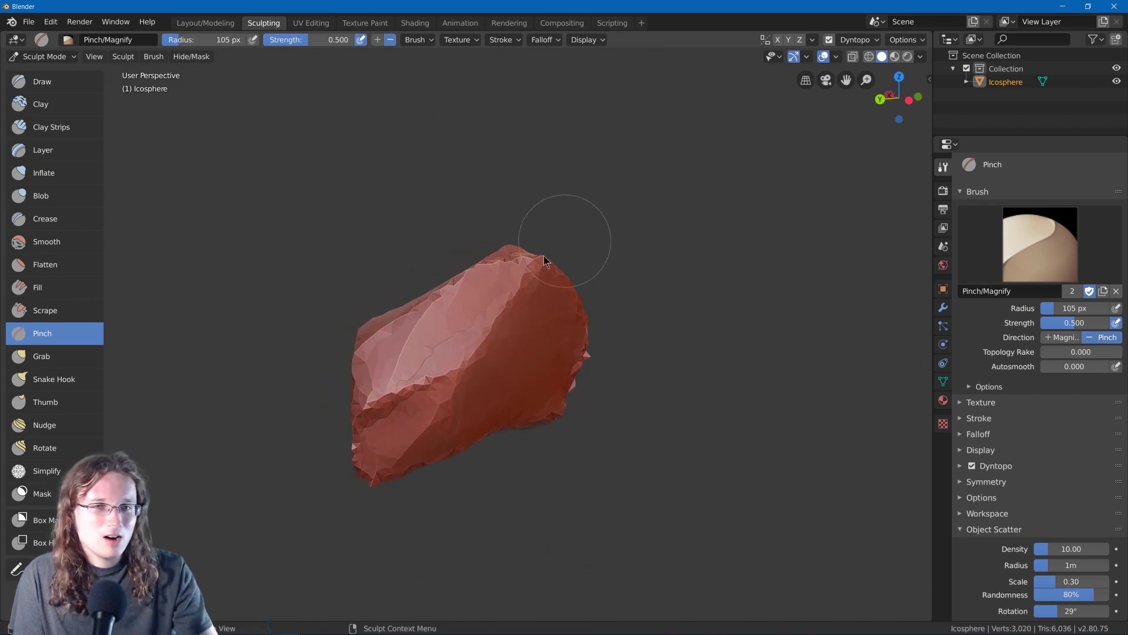
middle_click_drag(442, 346, 442, 360)
mouse_move(435, 360)
left_mouse_down("shift")
mouse_move(398, 367)
mouse_move(491, 303)
left_mouse_up("shift")
middle_click_drag(491, 302, 642, 269)
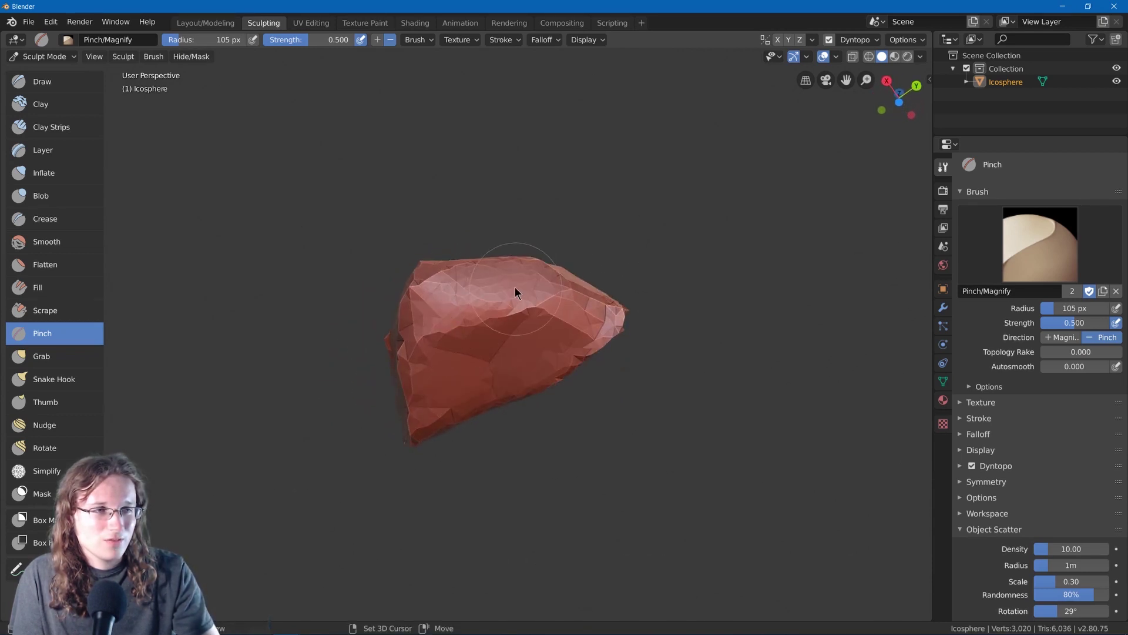
middle_click_drag(530, 329, 488, 391)
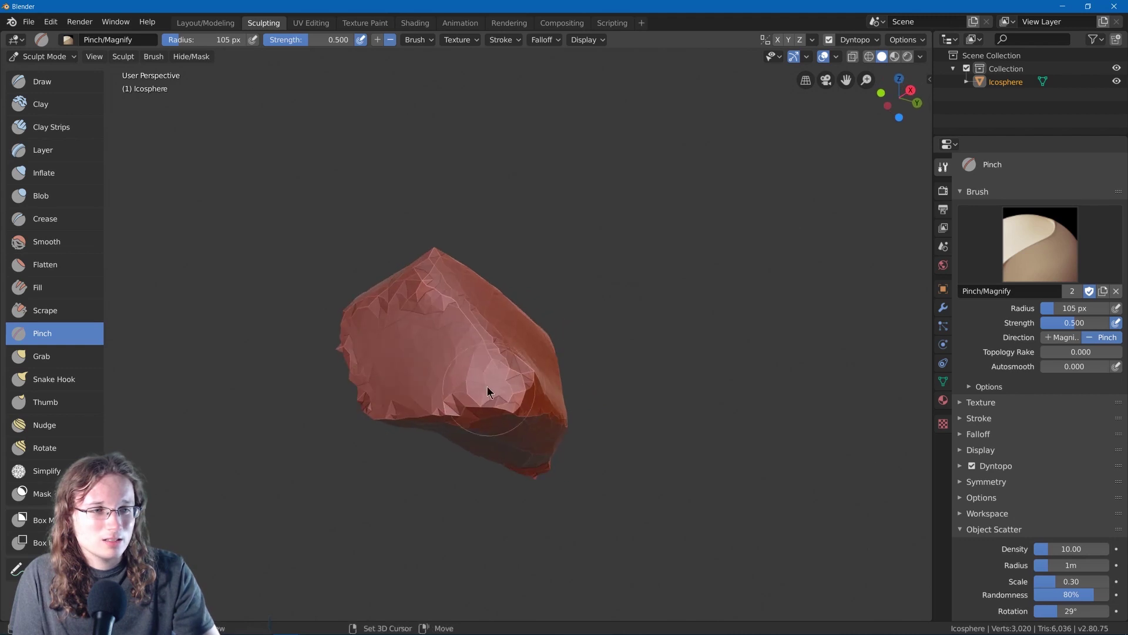
middle_click_drag(422, 305, 272, 441)
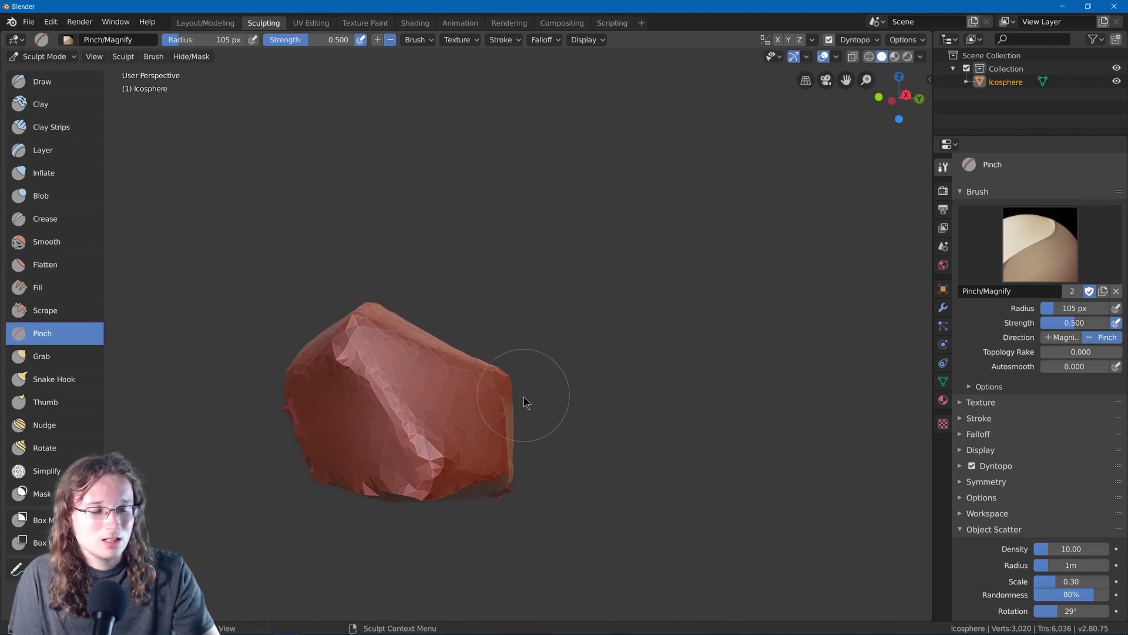
middle_click_drag(524, 398, 560, 444)
middle_click_drag(379, 427, 427, 420)
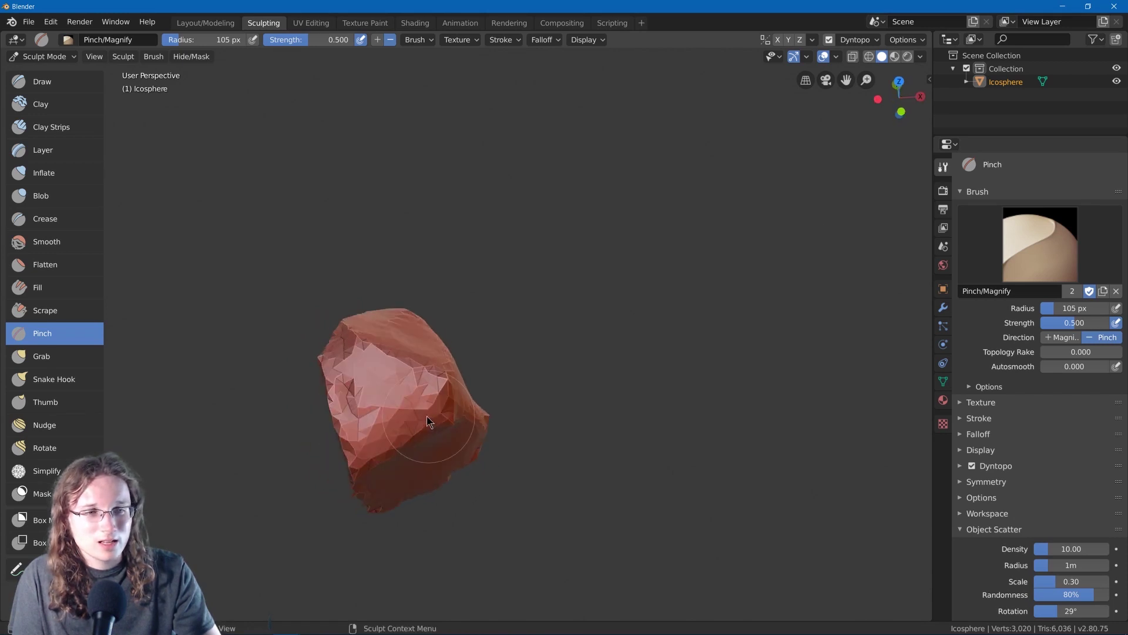
middle_click_drag(395, 376, 405, 305)
middle_click_drag(385, 391, 409, 309)
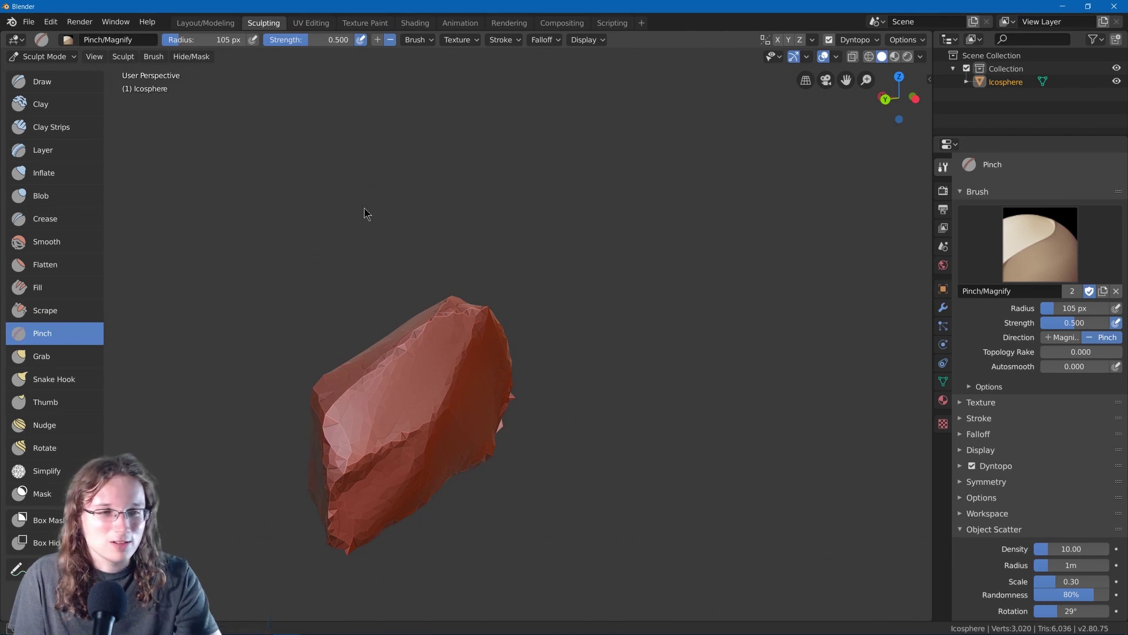
middle_click_drag(365, 212, 309, 96)
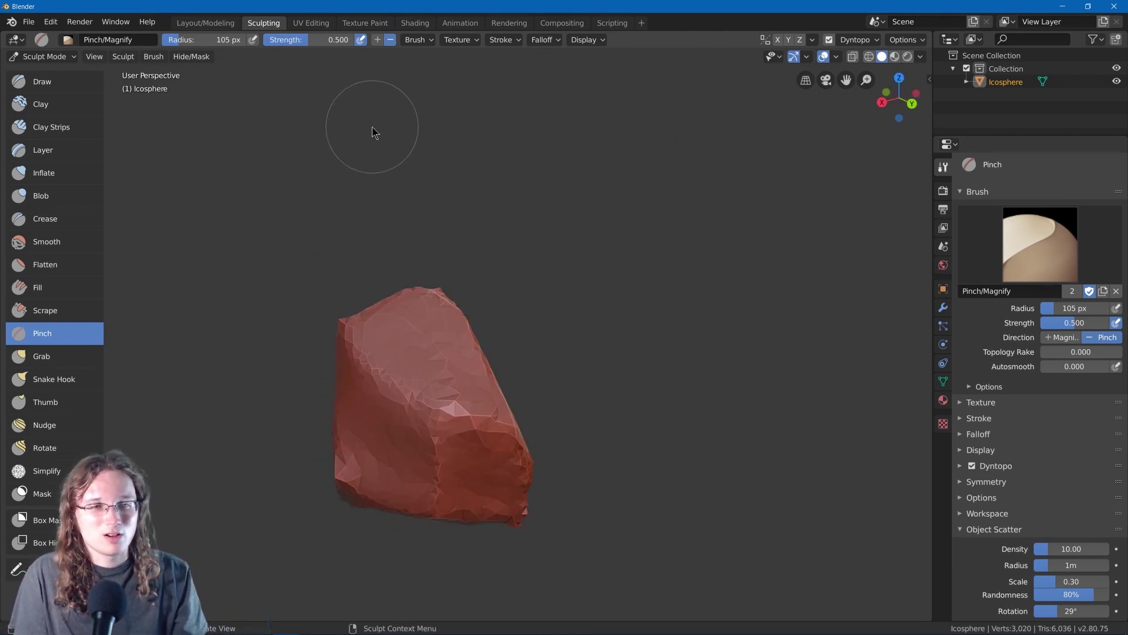
middle_click_drag(372, 130, 259, 47)
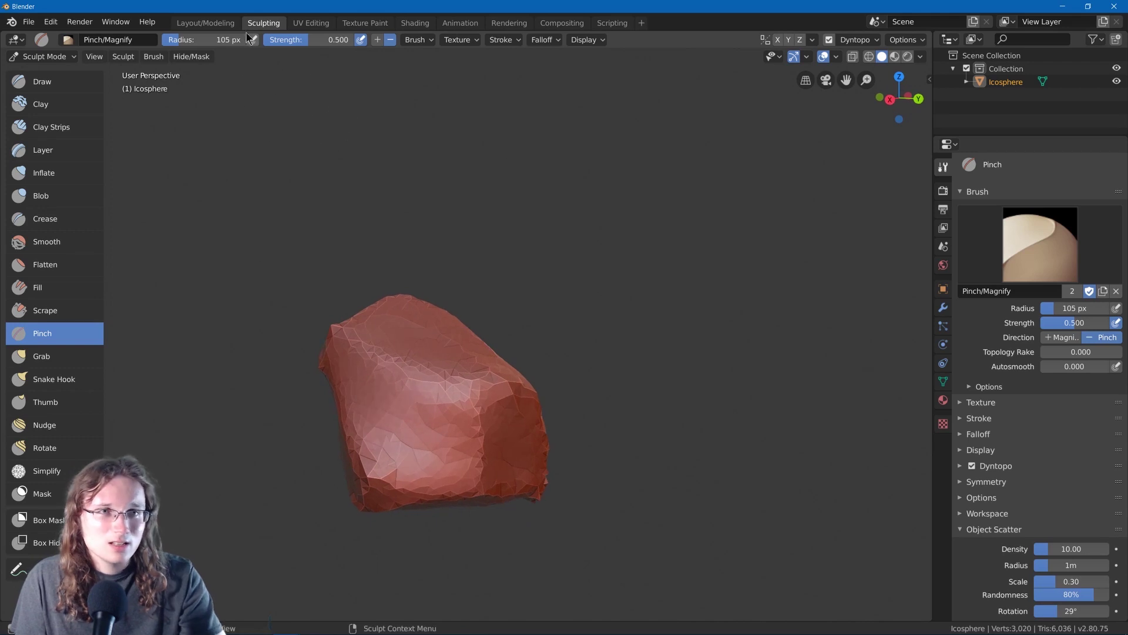
Switch to the Layout/Modeling workspace, examine the rock's mesh density in wireframe shading and return to solid shading.
left_click(216, 26)
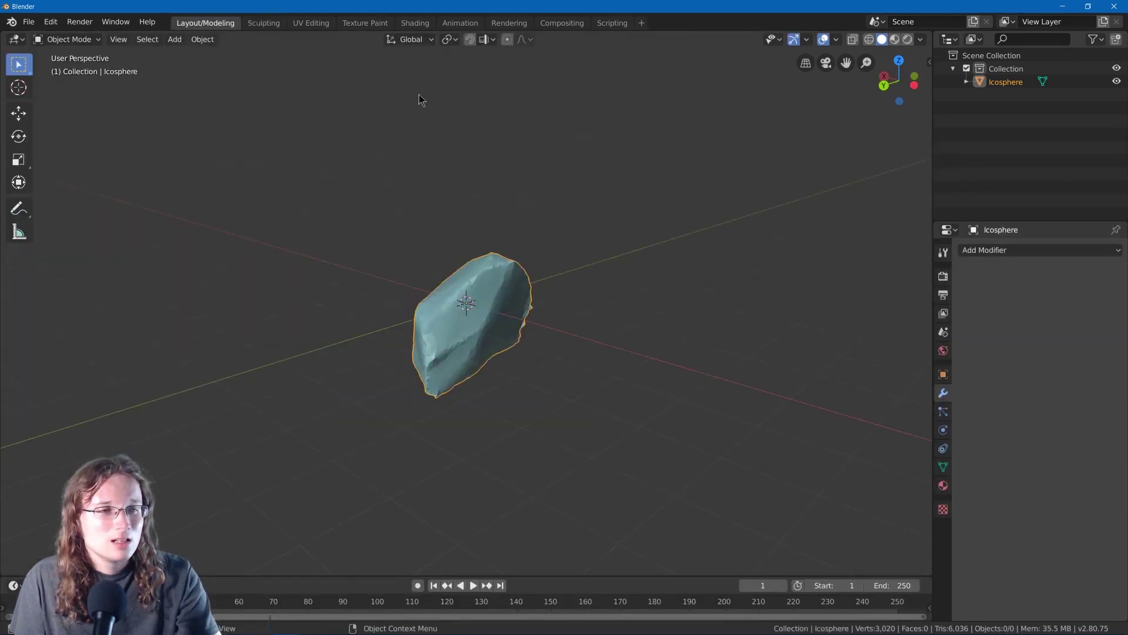
mouse_move(420, 101)
middle_mouse_down()
mouse_move(534, 139)
mouse_move(486, 191)
mouse_move(377, 212)
mouse_move(466, 197)
mouse_move(396, 277)
mouse_move(355, 222)
mouse_move(429, 200)
mouse_move(385, 188)
mouse_move(397, 204)
middle_mouse_up()
key("z")
left_click(411, 193)
scroll(395, 277, "up", 3)
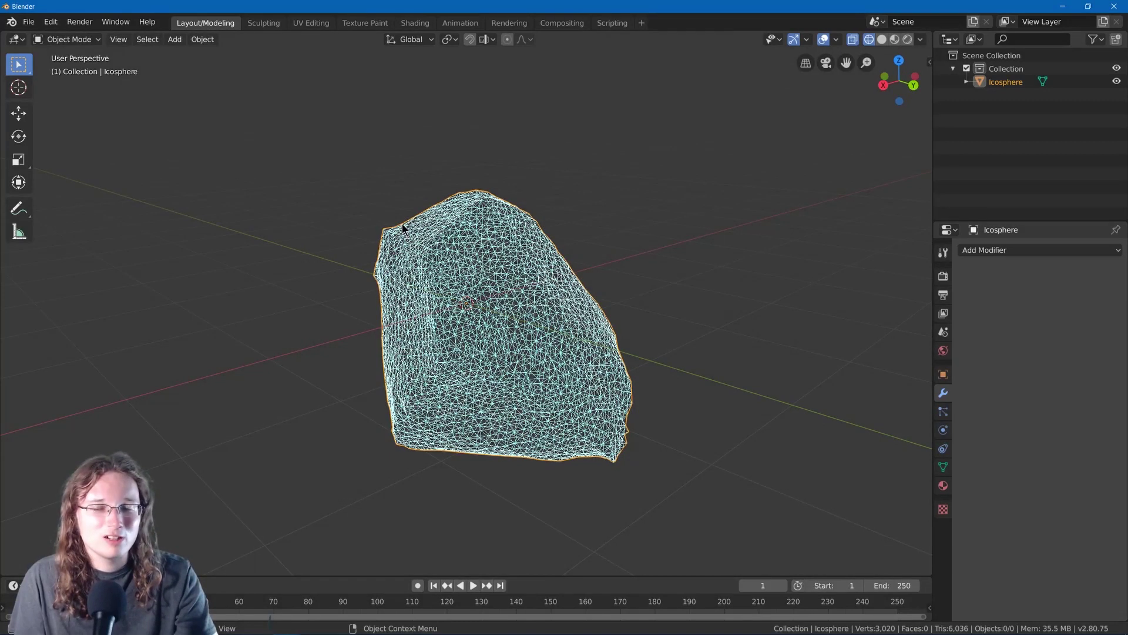
key("z")
left_click(519, 205)
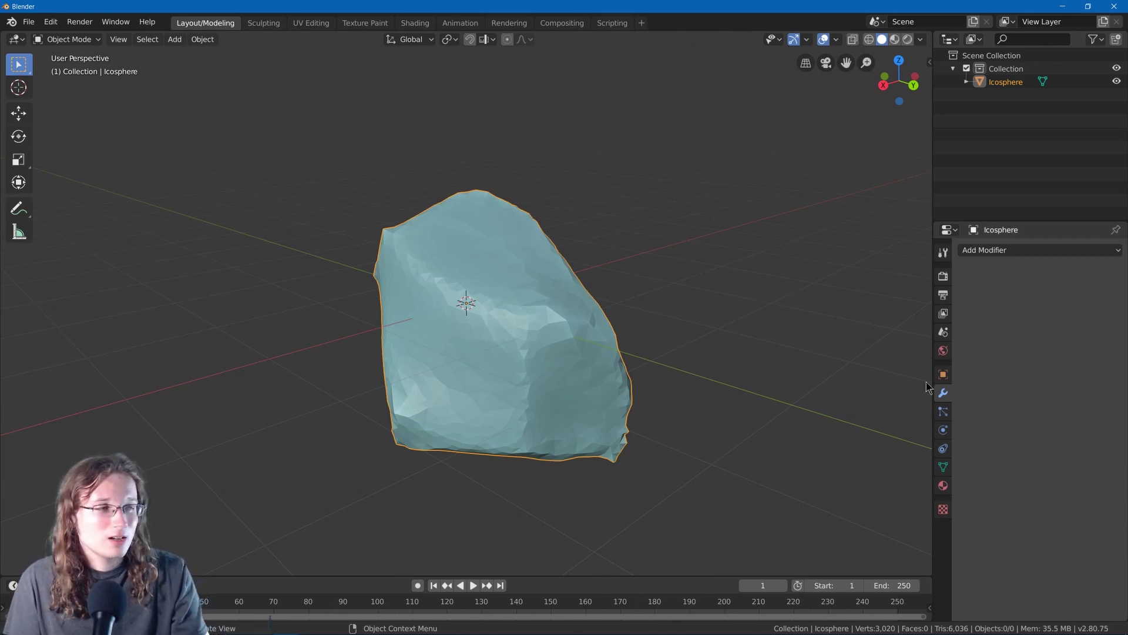
Add a Decimate modifier to the rock in Collapse mode and lower its ratio to 0.1354.
left_click(989, 252)
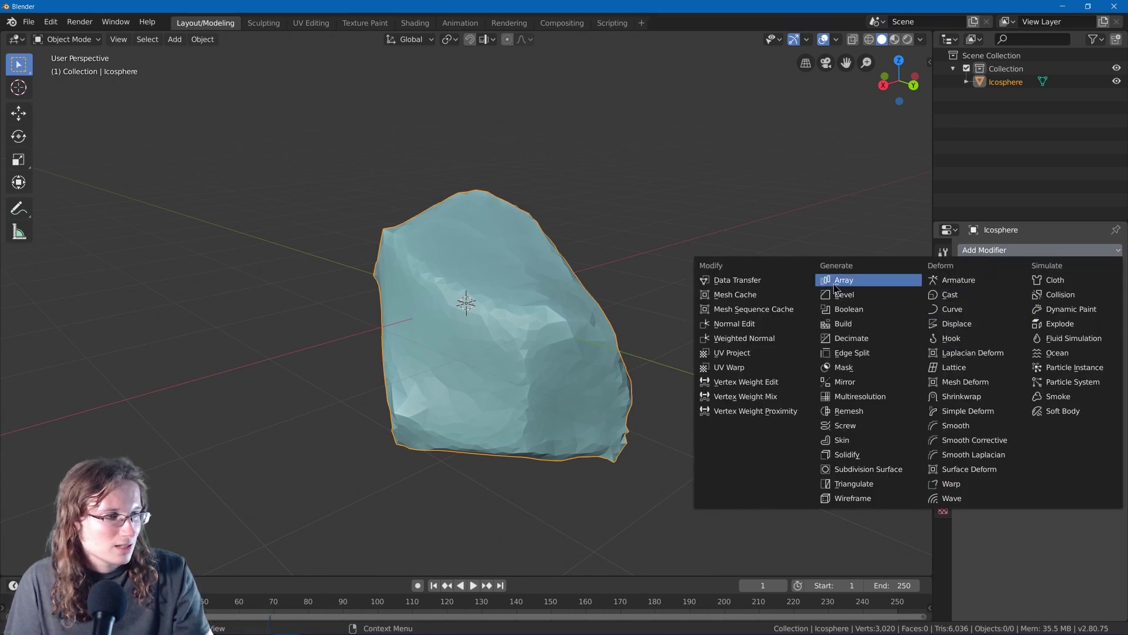
left_click(864, 340)
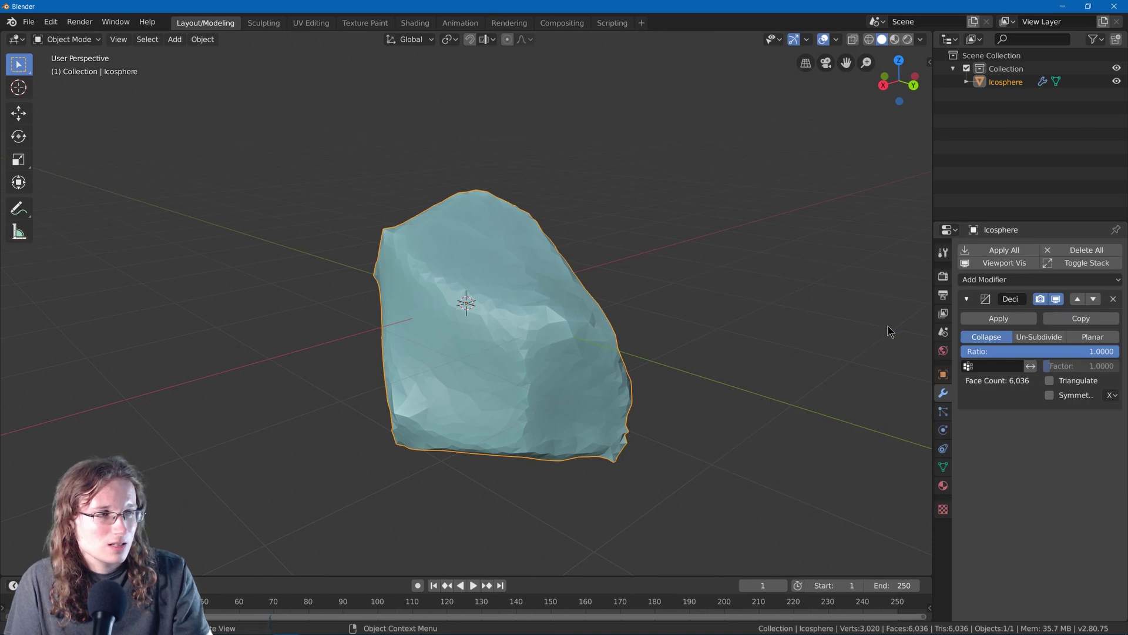
left_click(1095, 352)
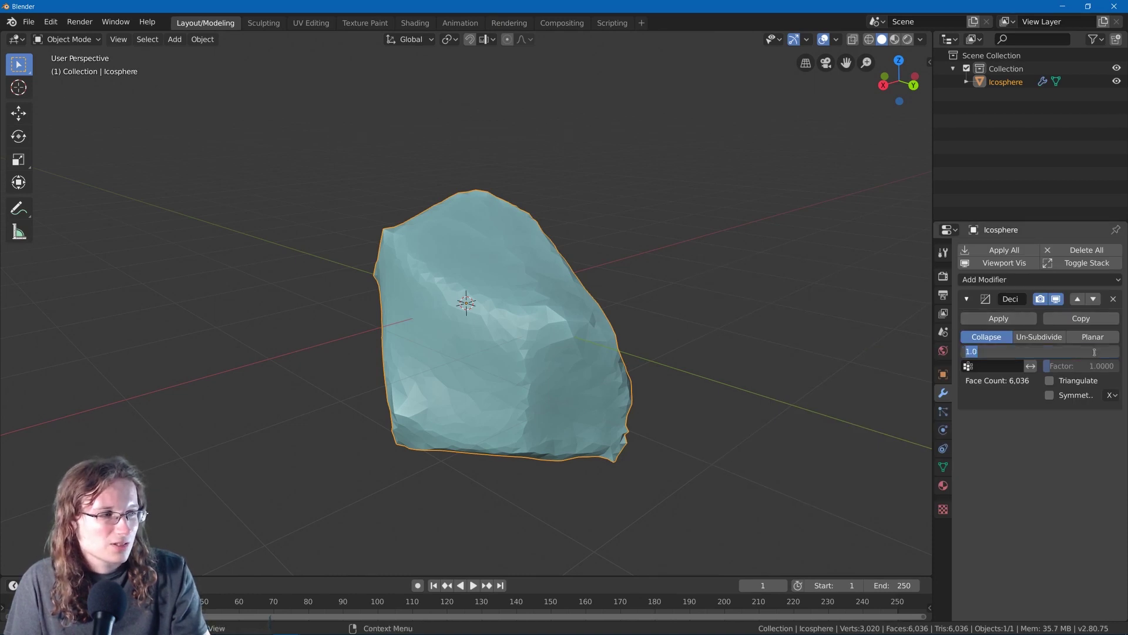
left_click(1043, 430)
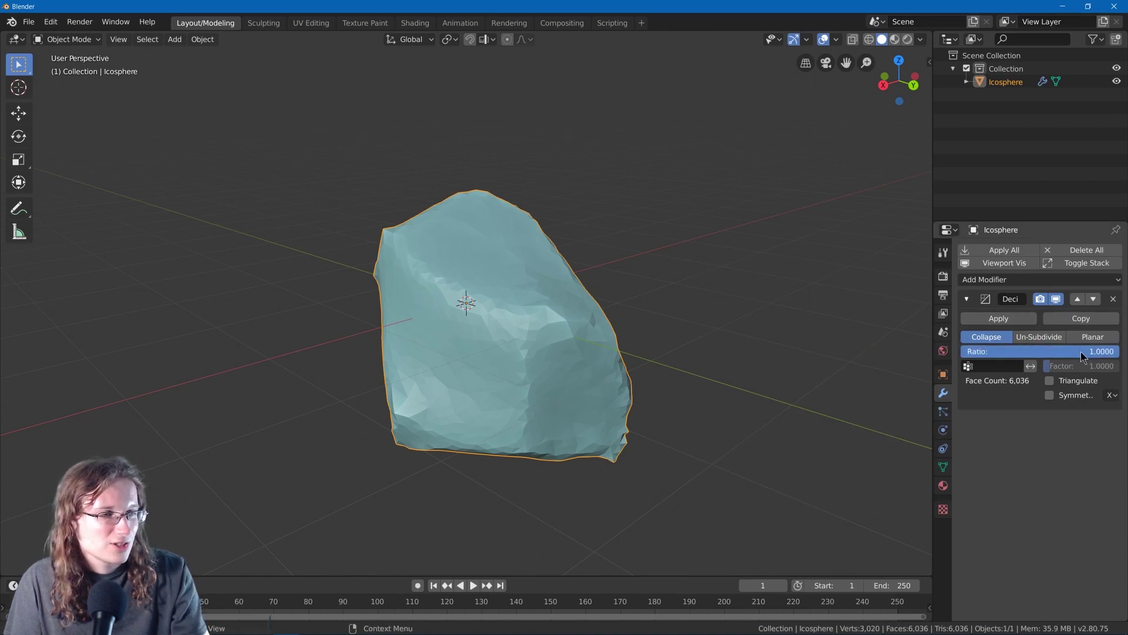
left_click_drag(1083, 356, 940, 362)
Examine the decimated mesh in wireframe shading and return to solid shading to check the rock's shape.
key("z")
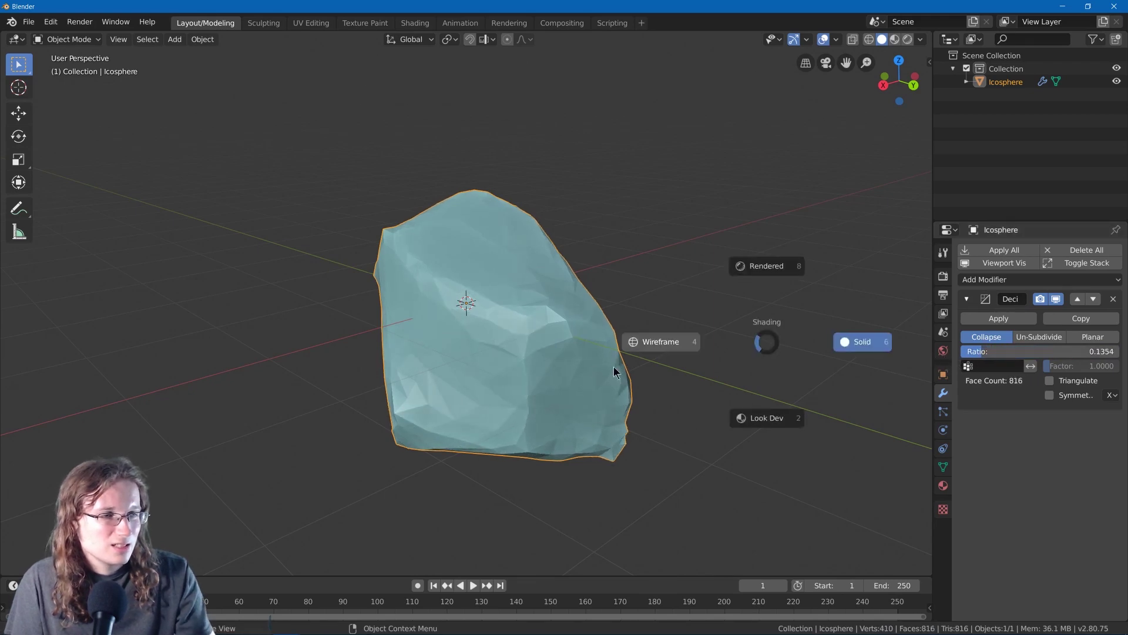
left_click(614, 372)
middle_click_drag(661, 346, 608, 336)
key("z")
left_click(711, 328)
middle_click_drag(713, 327, 644, 321)
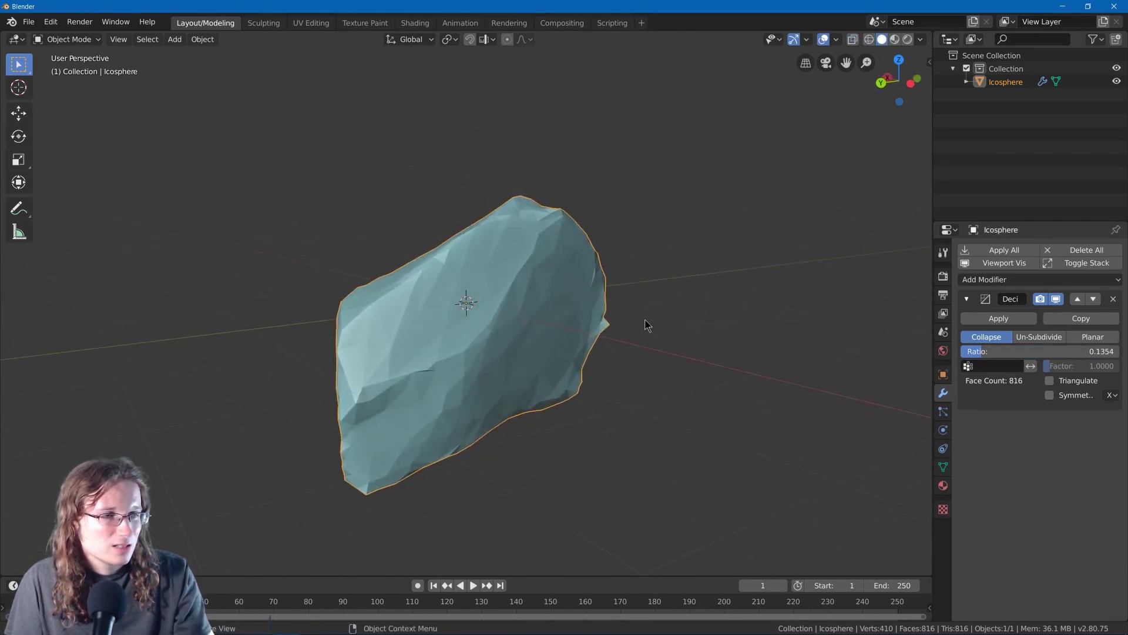
Lower the Decimate ratio to 0.0939 and shade the rock smooth, checking its wireframe.
mouse_move(999, 359)
left_mouse_down()
mouse_move(1058, 361)
mouse_move(993, 363)
left_mouse_up()
mouse_move(658, 320)
middle_mouse_down()
mouse_move(544, 319)
mouse_move(668, 305)
mouse_move(598, 320)
mouse_move(673, 282)
mouse_move(708, 242)
mouse_move(711, 292)
mouse_move(675, 282)
mouse_move(784, 288)
middle_mouse_up()
right_click(544, 318)
left_click(536, 309)
key("shift+z")
key("shift+z")
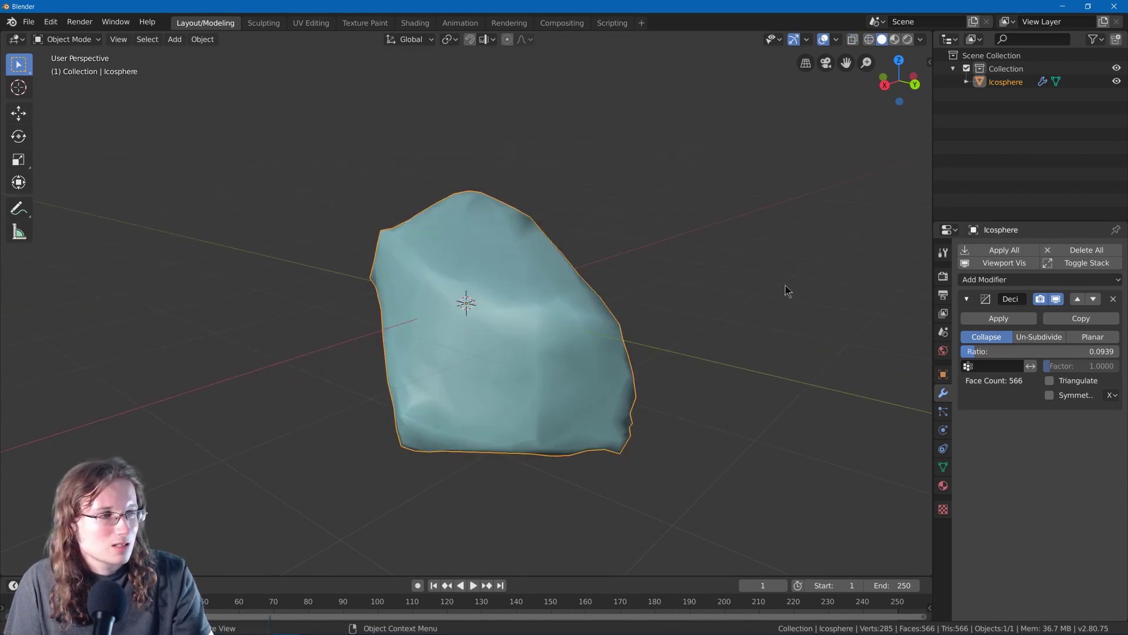
Try a Decimate ratio of 0 on the rock and undo the change.
middle_click_drag(761, 349, 742, 347)
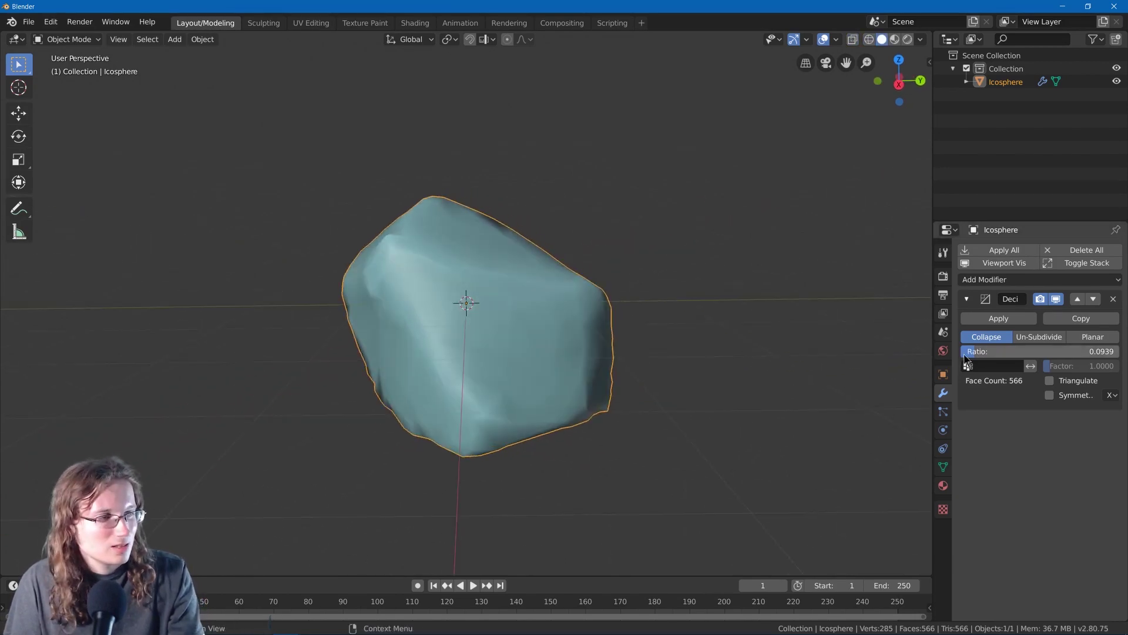
left_click_drag(973, 352, 949, 352)
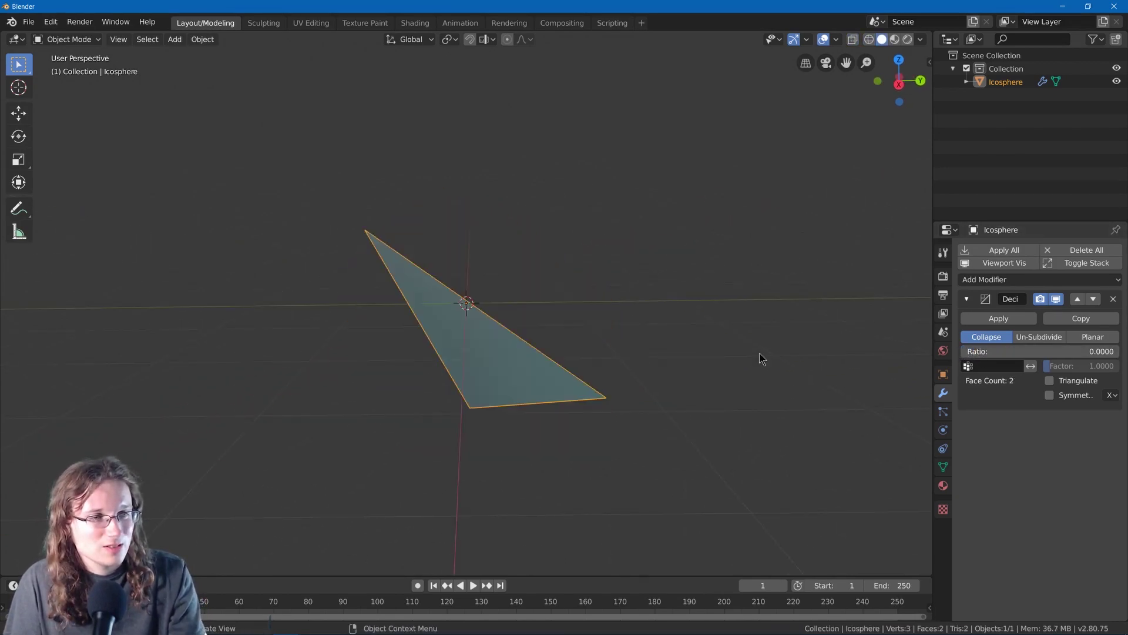
key("ctrl+z")
Switch to the Shading workspace and create a new material for the rock.
middle_click_drag(689, 352, 310, 144)
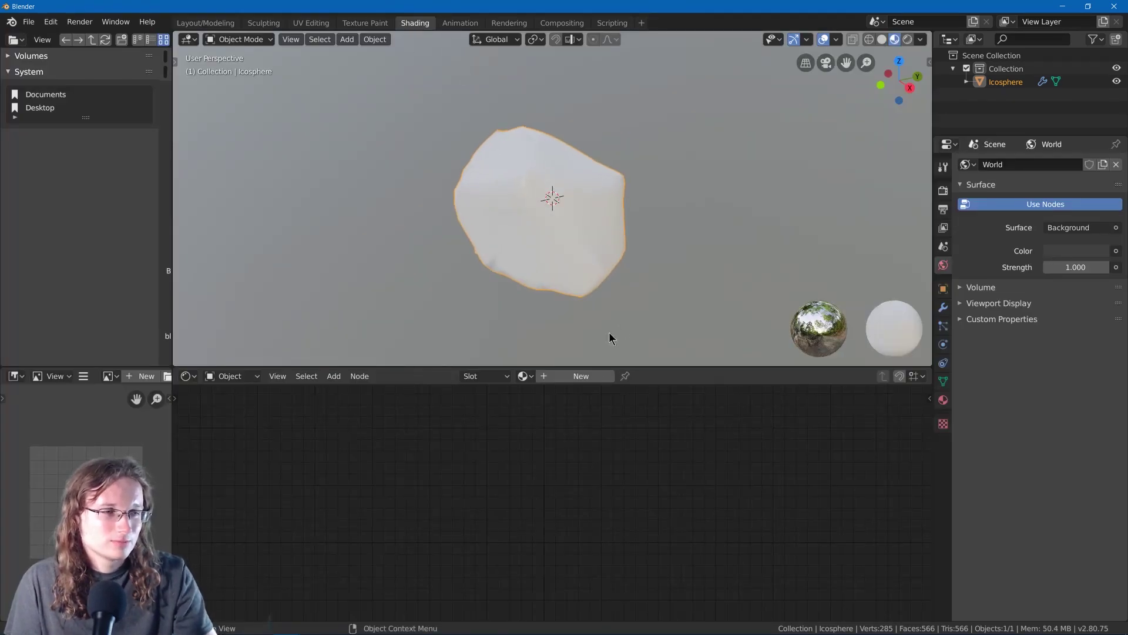
left_click(581, 376)
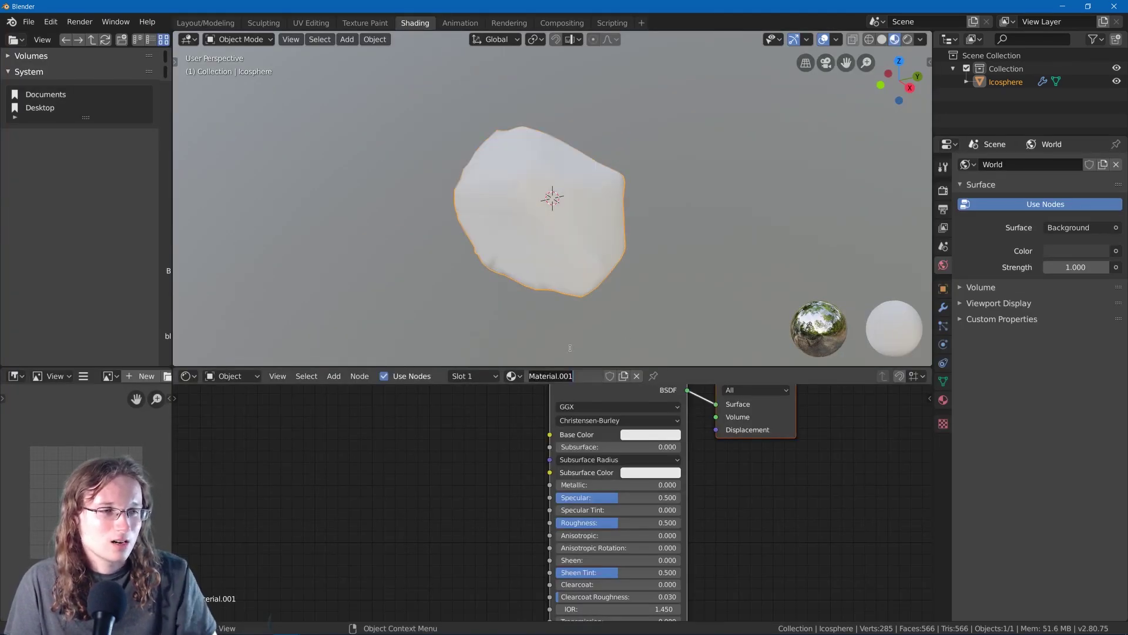
Name the material Rock and add the TexturesCom_Nature_Moss_1K albedo, normal and roughness image textures, placed clear of the Principled BSDF's input side.
type("Rock")
key("Return")
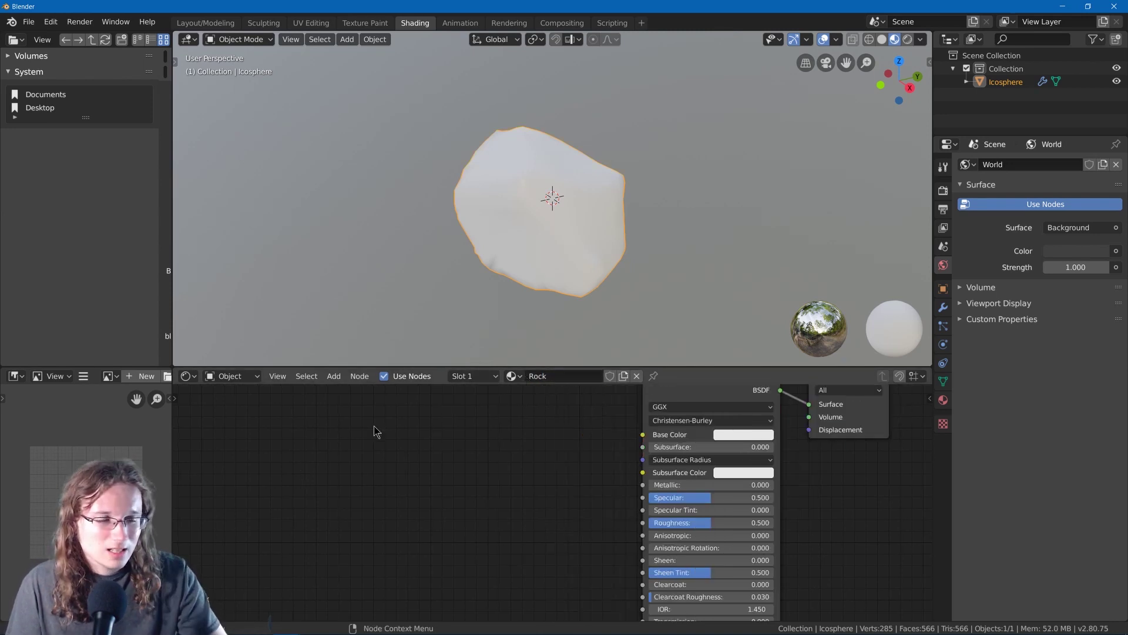
key("shift+a")
mouse_move(359, 496)
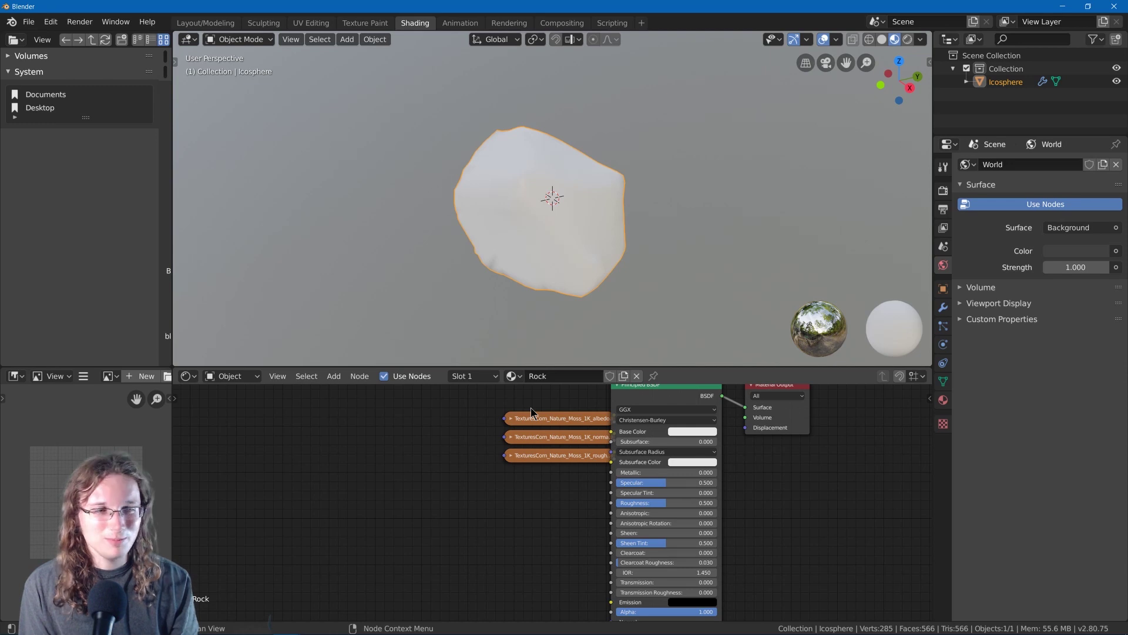
left_click_drag(473, 402, 550, 477)
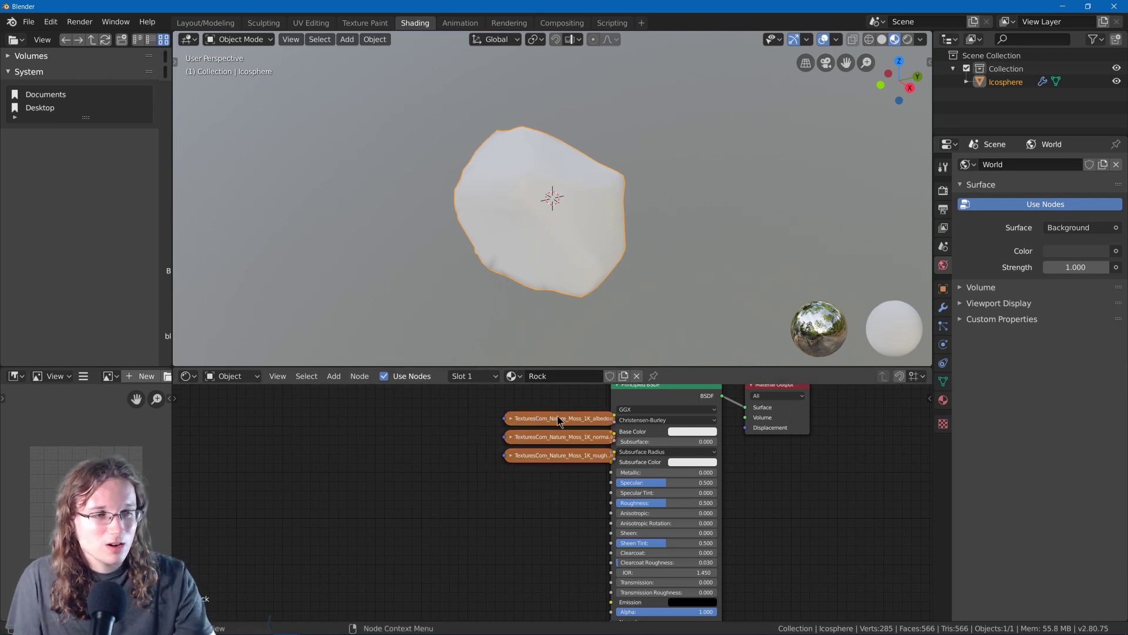
left_click_drag(567, 413, 534, 417)
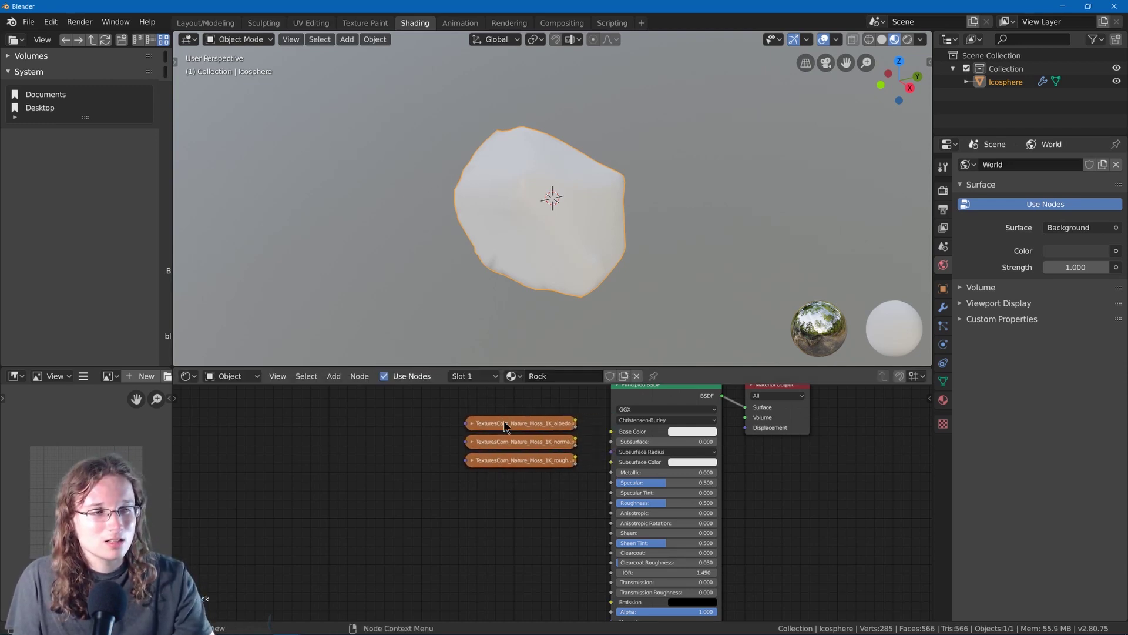
scroll(593, 403, "up", 2)
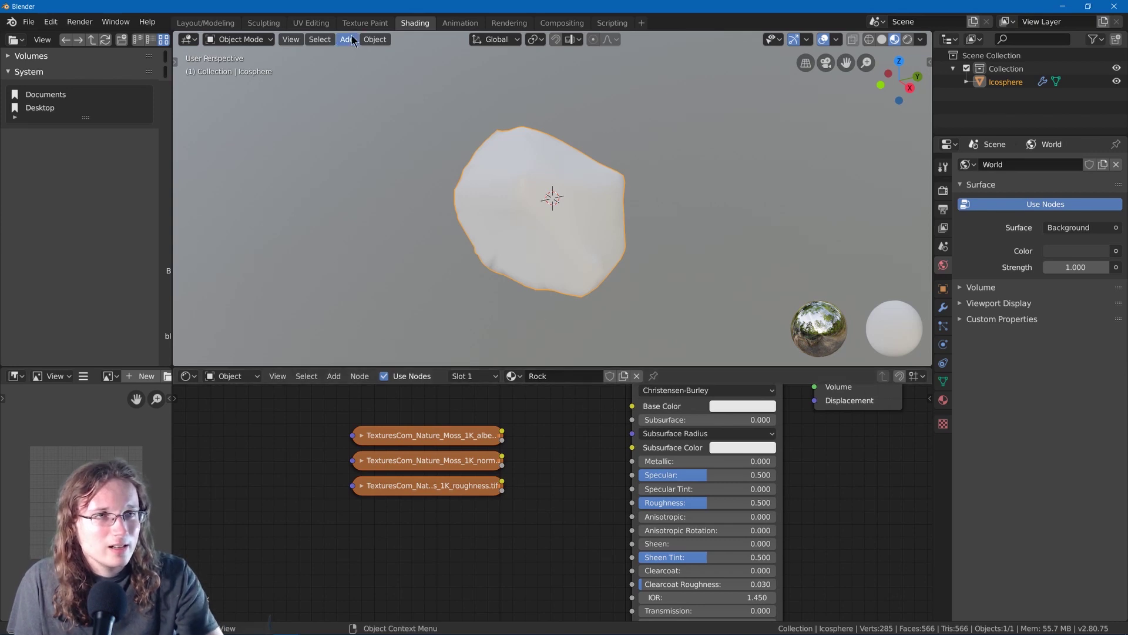
In the UV Editing workspace, apply the rock's Decimate modifier and unwrap the whole mesh with Smart UV Project at its default settings.
left_click(308, 23)
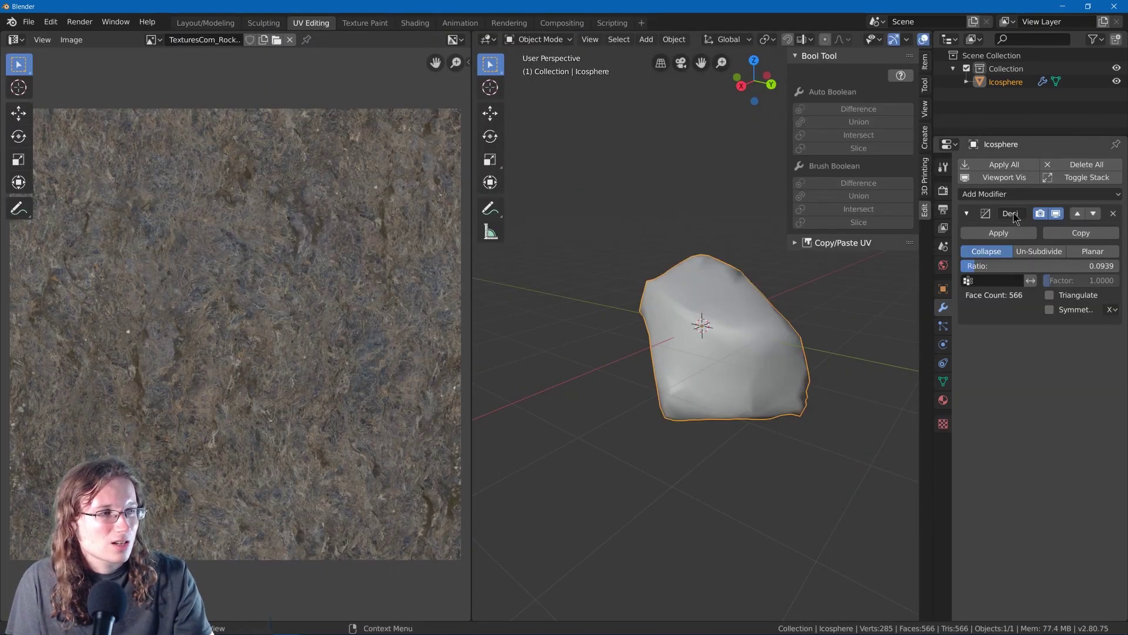
left_click(1004, 233)
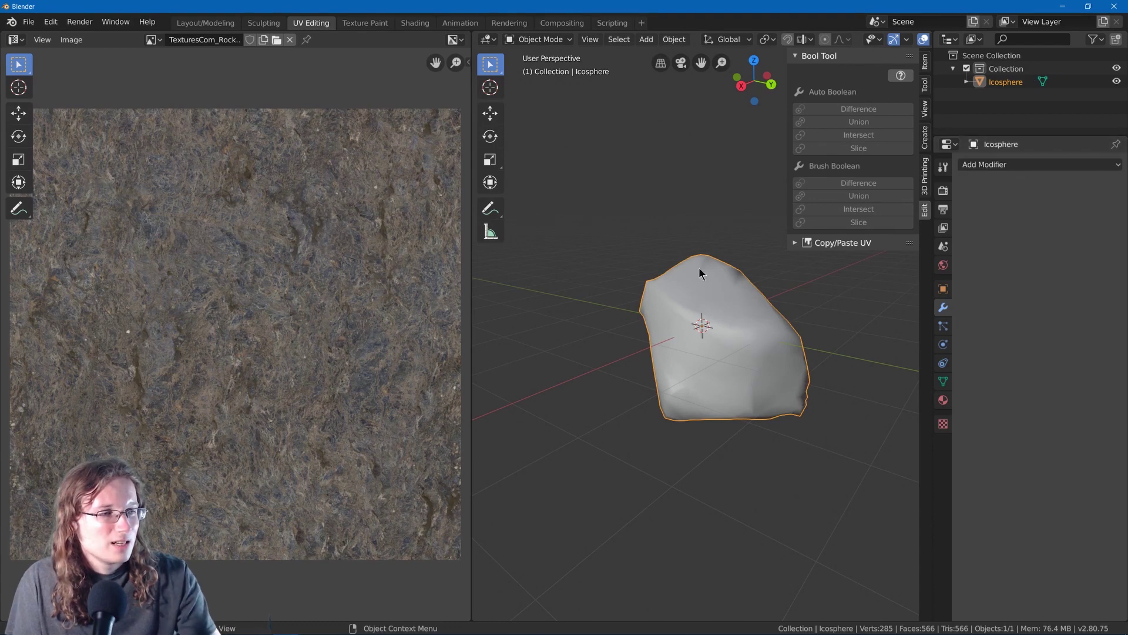
key("Tab")
key("u")
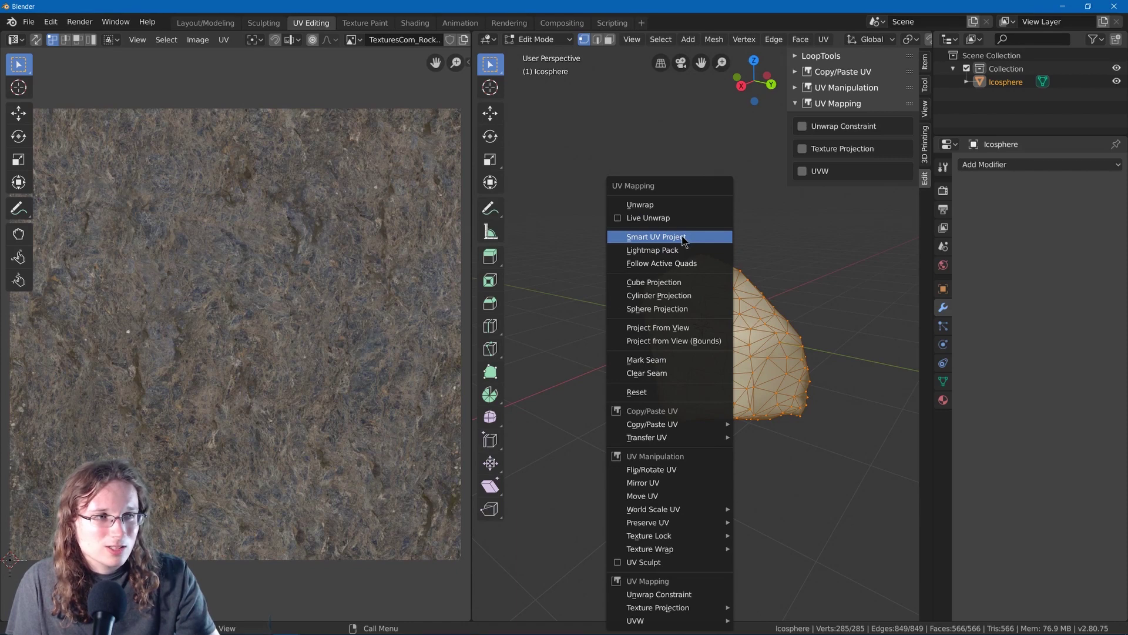
left_click(680, 237)
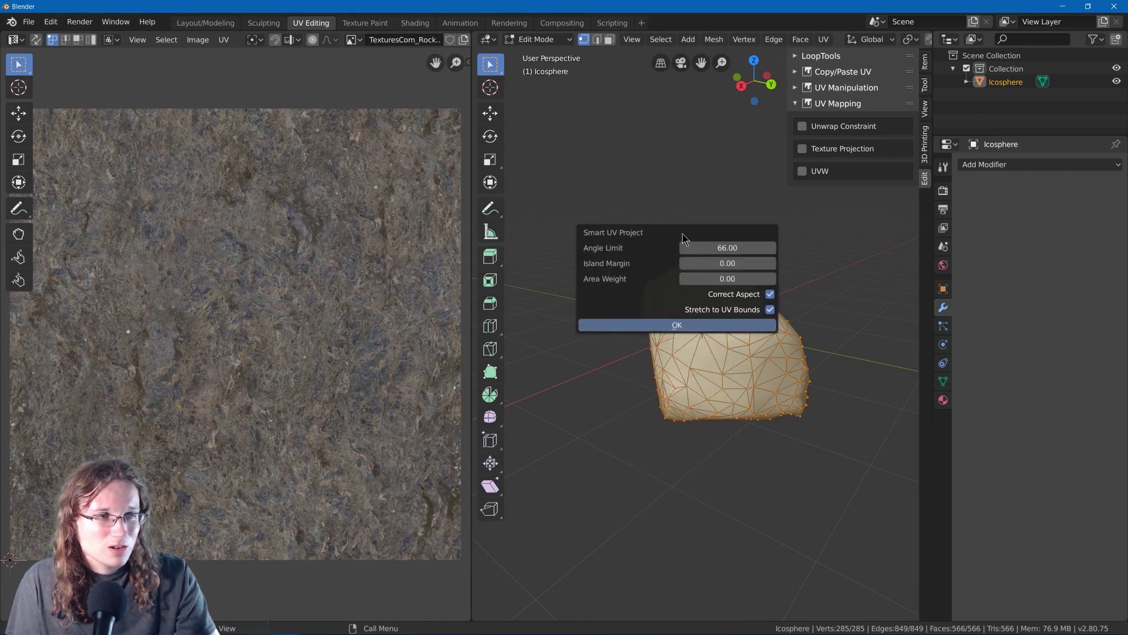
left_click(684, 325)
mouse_move(677, 285)
middle_mouse_down()
mouse_move(708, 277)
mouse_move(691, 269)
middle_mouse_up()
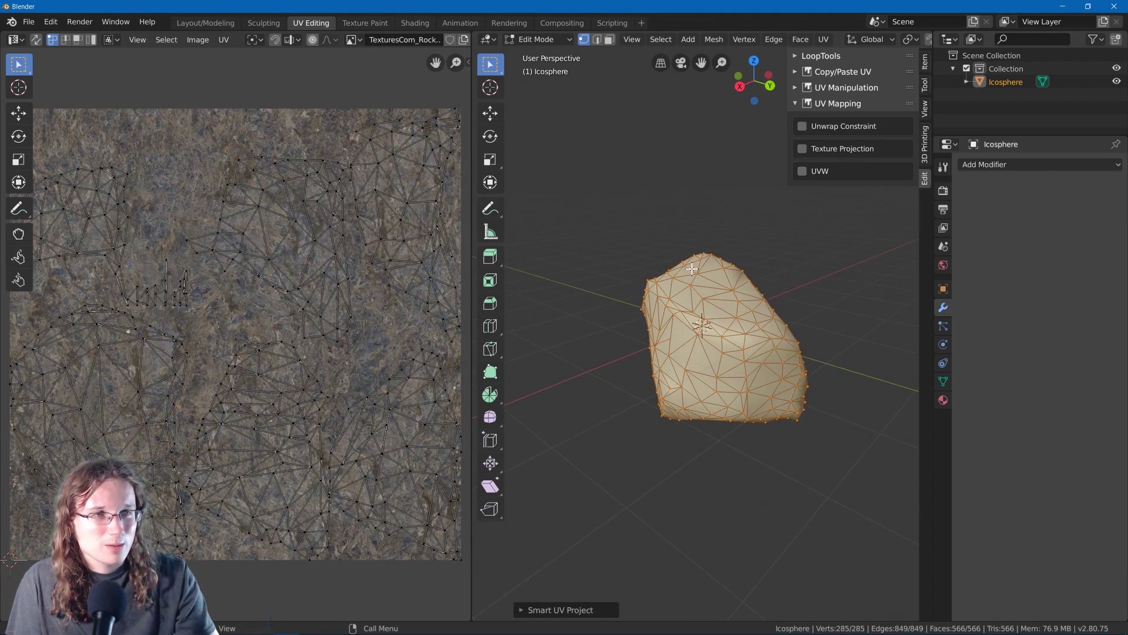
Back in the Shading workspace, link the RockBase5 albedo texture's color to Base Color and inspect the rock for texture seams.
left_click(414, 23)
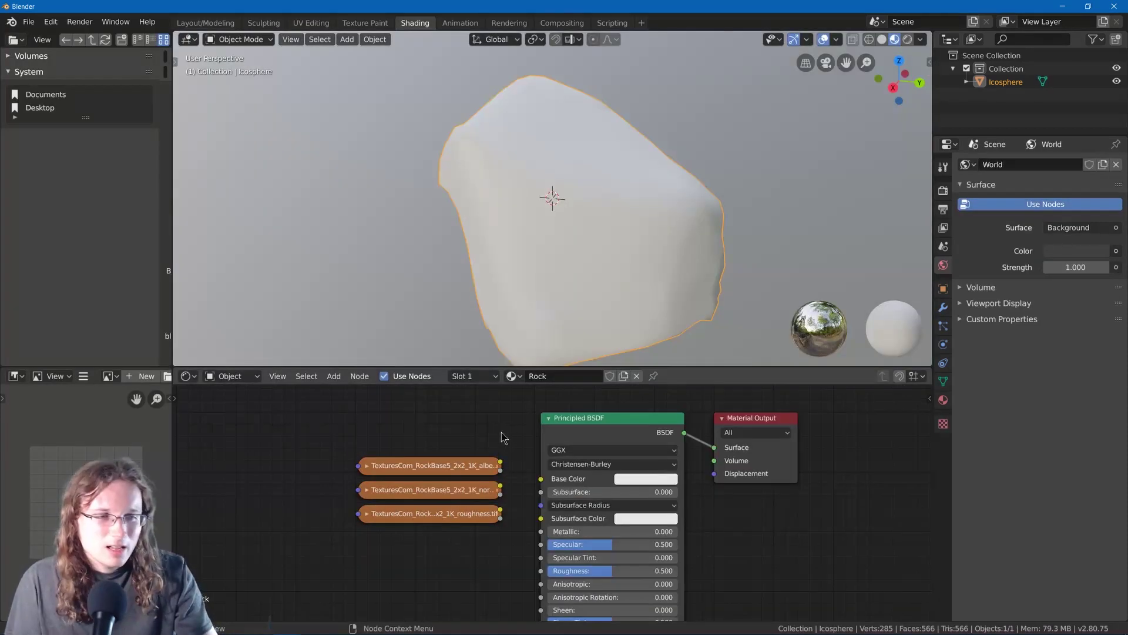
left_click_drag(500, 463, 555, 481)
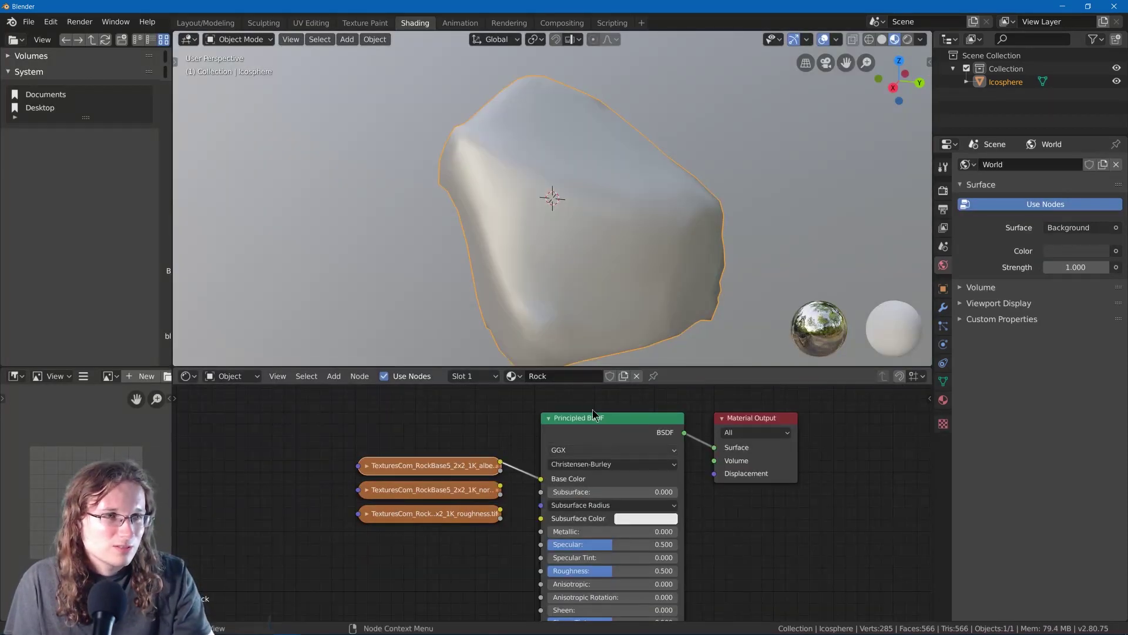
middle_click_drag(512, 252, 600, 239)
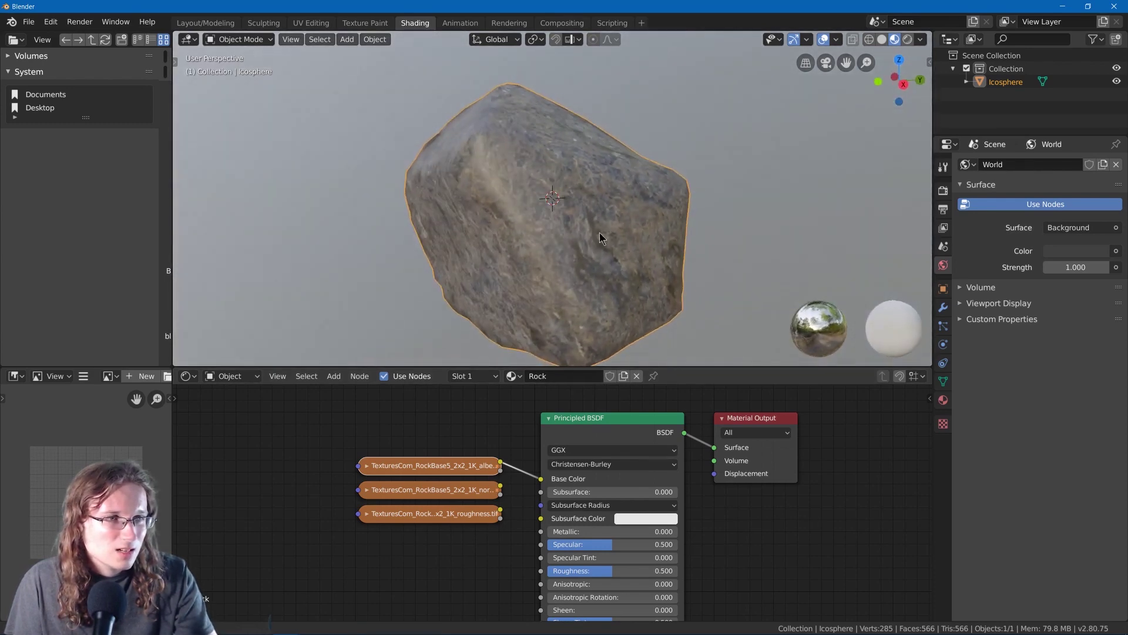
middle_click_drag(605, 406, 603, 390)
scroll(604, 245, "up", 3)
middle_click_drag(604, 244, 506, 265)
scroll(524, 262, "up", 4)
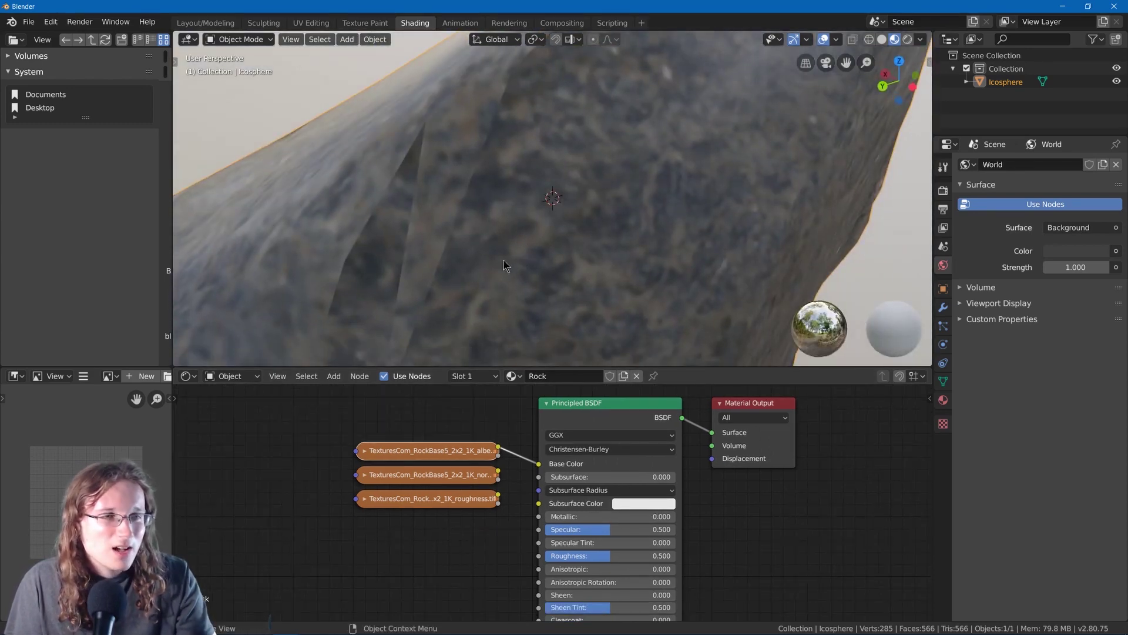
scroll(426, 204, "down", 6)
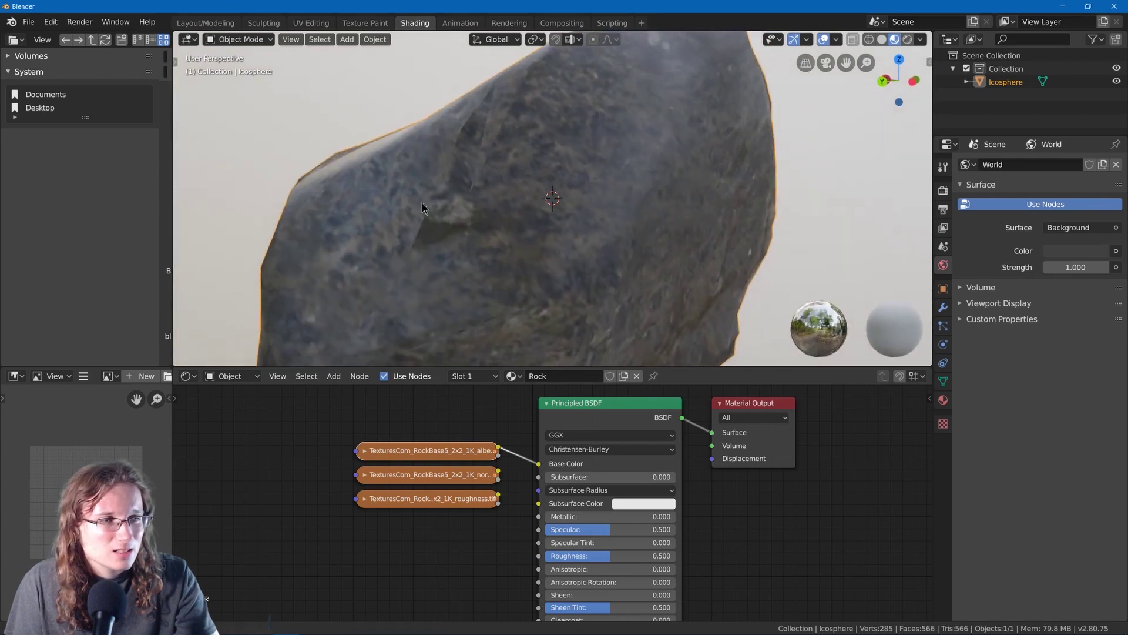
middle_click_drag(423, 203, 450, 291)
Add Texture Coordinate and Mapping nodes in front of the albedo texture.
middle_click_drag(390, 419, 431, 419)
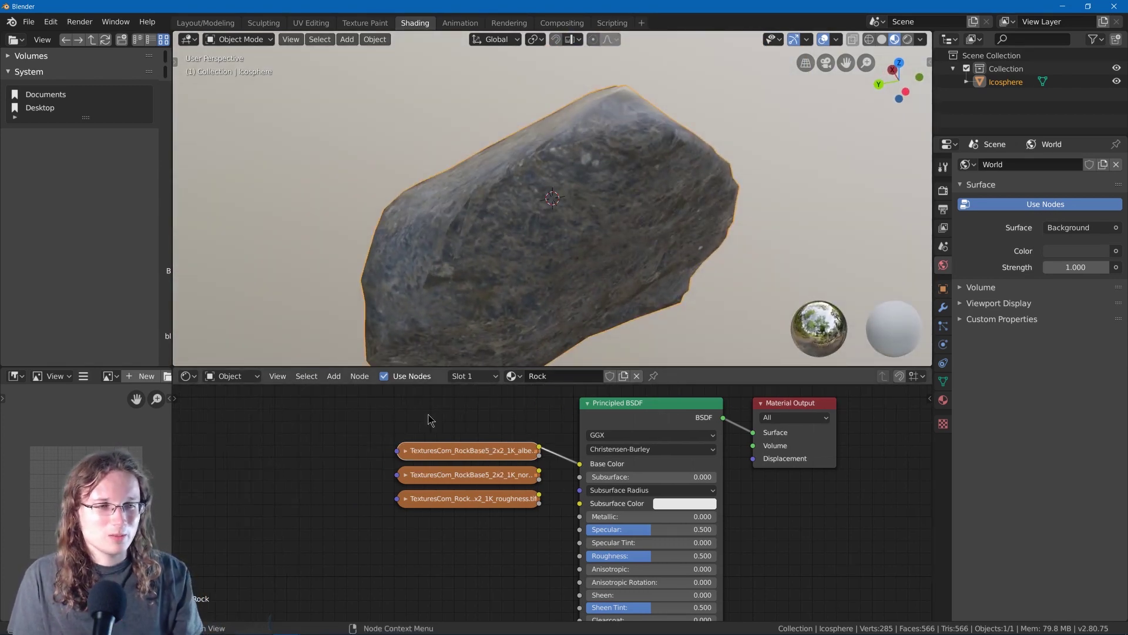
middle_click_drag(431, 420, 533, 431)
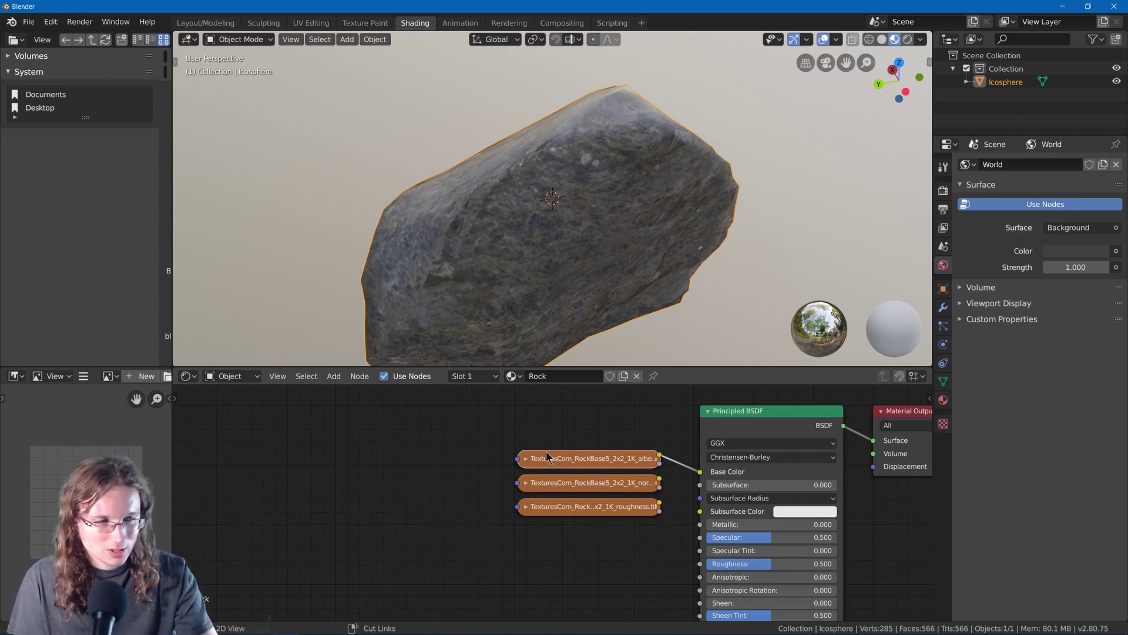
key("ctrl+t")
middle_click_drag(394, 421, 365, 415)
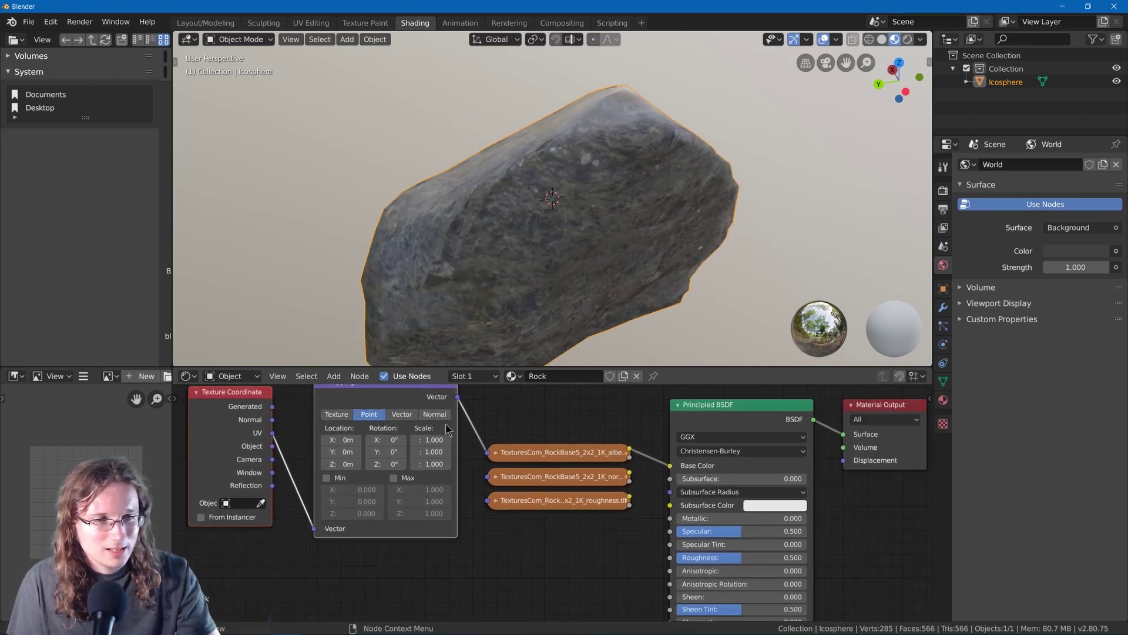
middle_click_drag(451, 431, 498, 452)
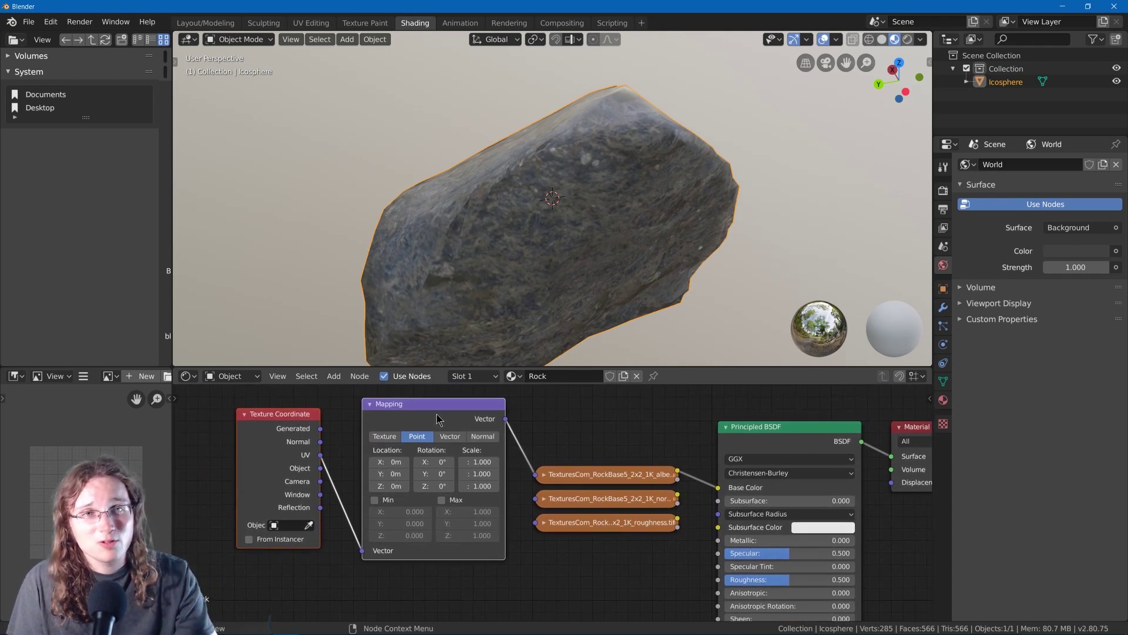
View the add-ons list in the preferences and close it without changing anything.
left_click(50, 22)
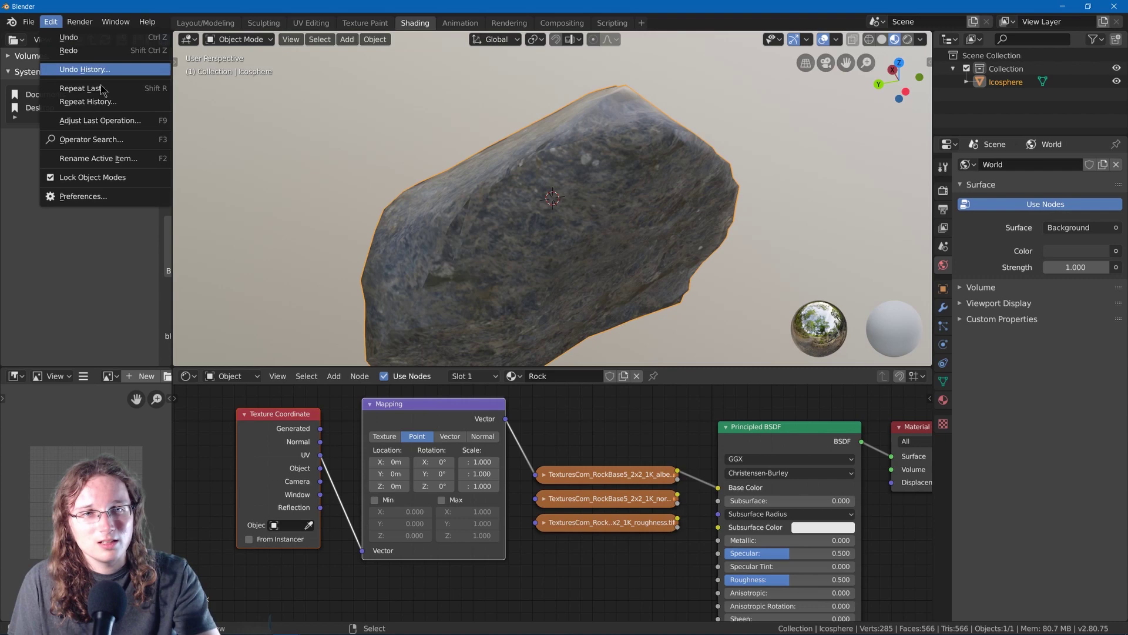
left_click(103, 196)
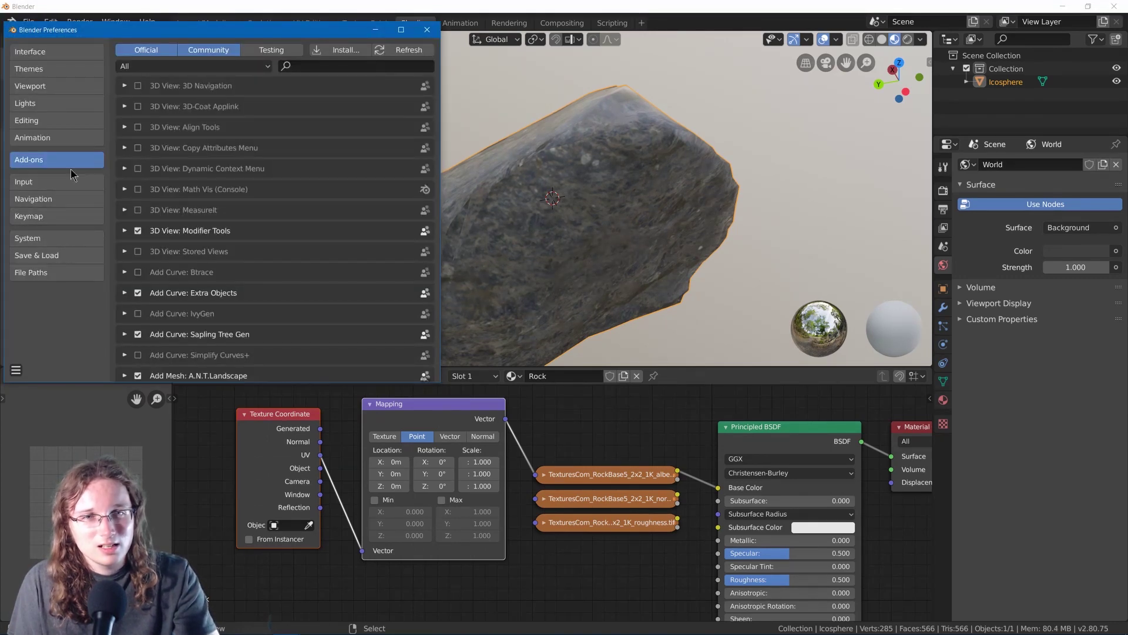
left_click(334, 61)
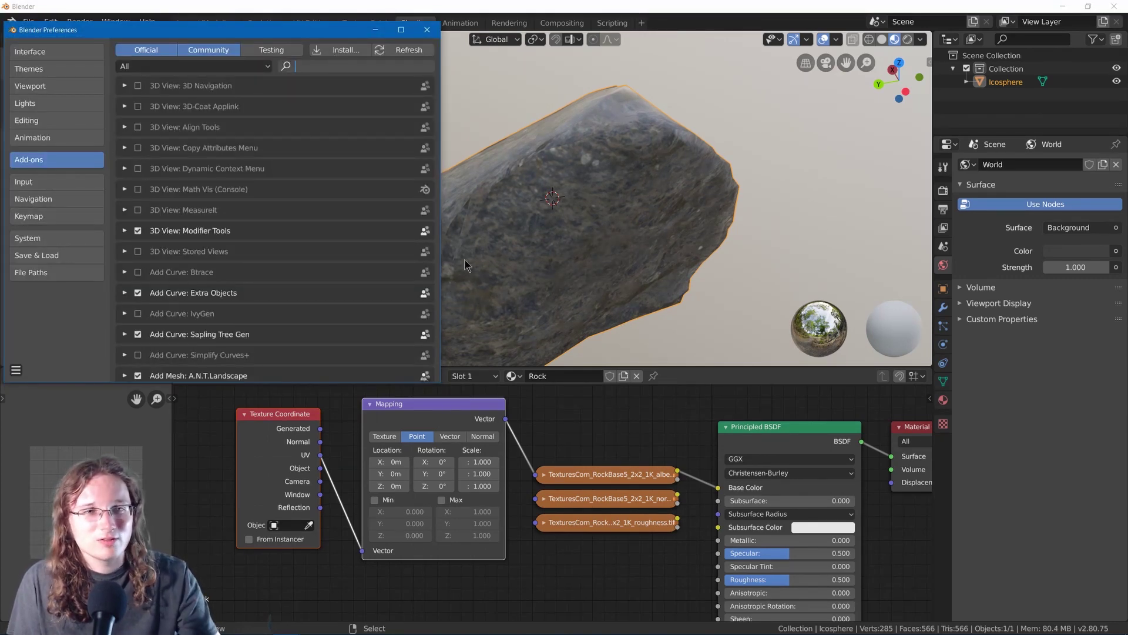
left_click(427, 29)
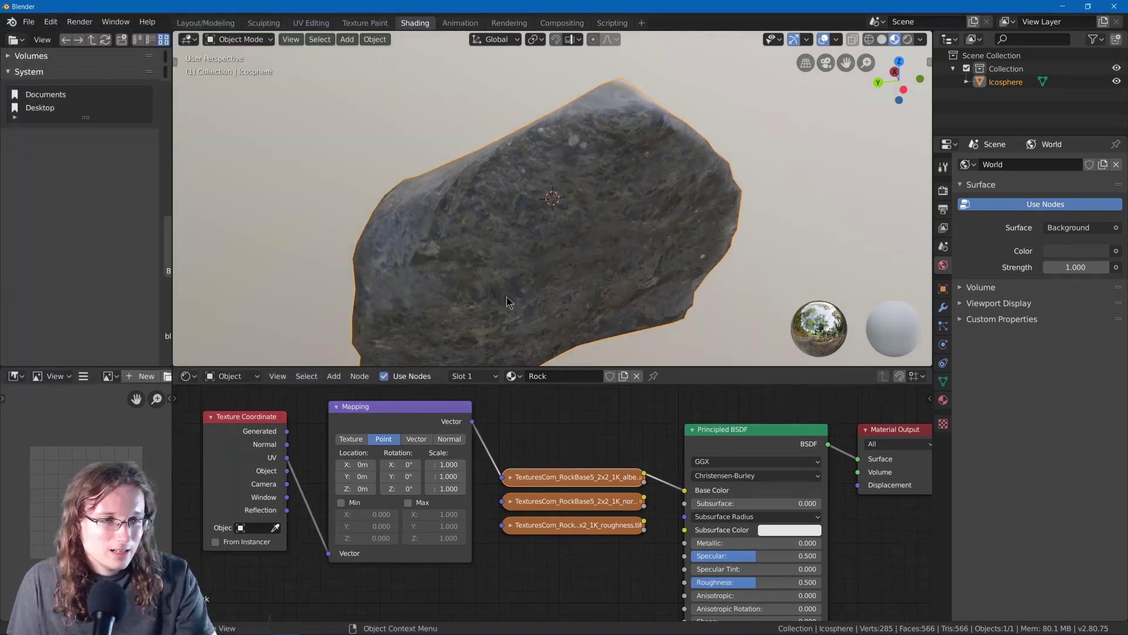
Feed the Mapping node's vector from the Generated texture coordinates instead of UV, and expand the albedo texture node.
middle_click_drag(506, 297, 576, 340)
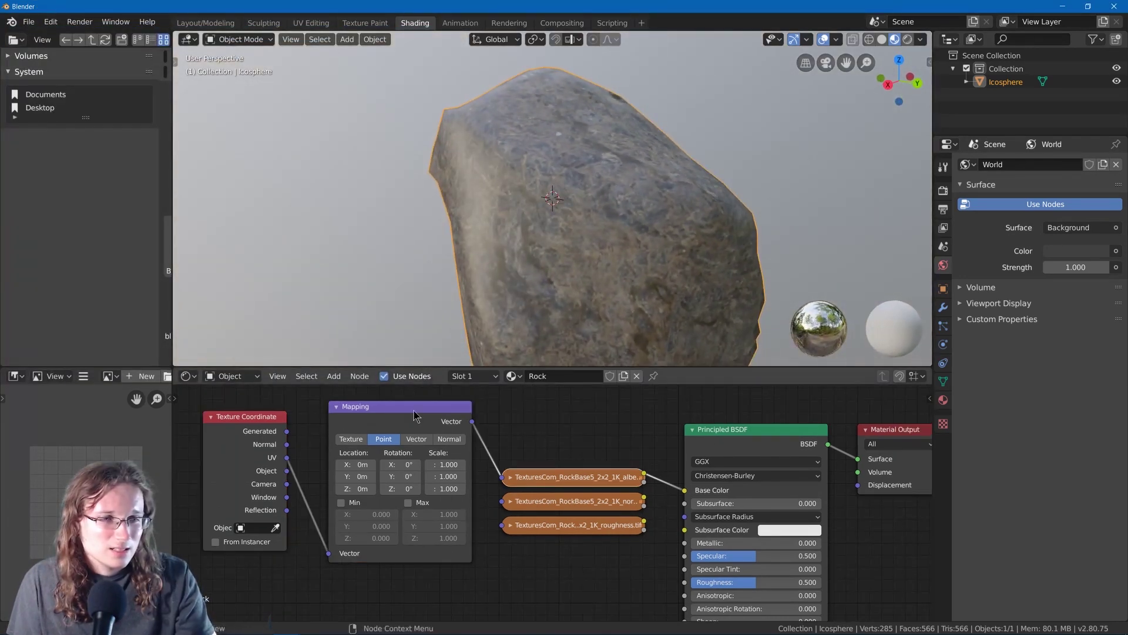
mouse_move(290, 492)
left_mouse_down()
mouse_move(318, 492)
mouse_move(276, 491)
left_mouse_up()
left_click_drag(271, 433, 328, 553)
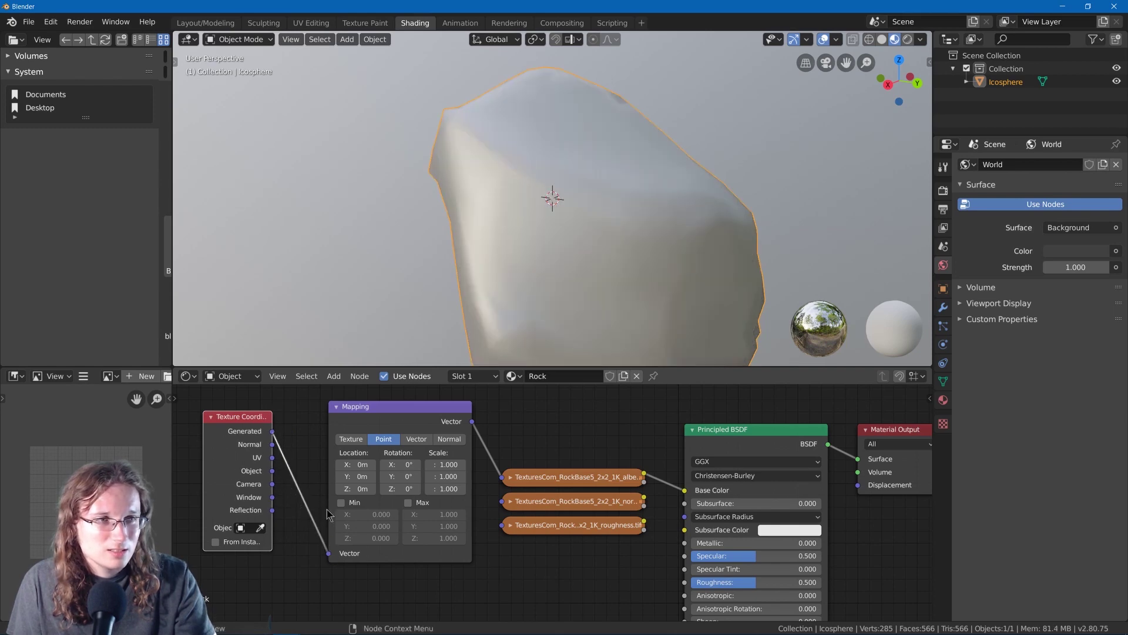
middle_click_drag(597, 314, 554, 329)
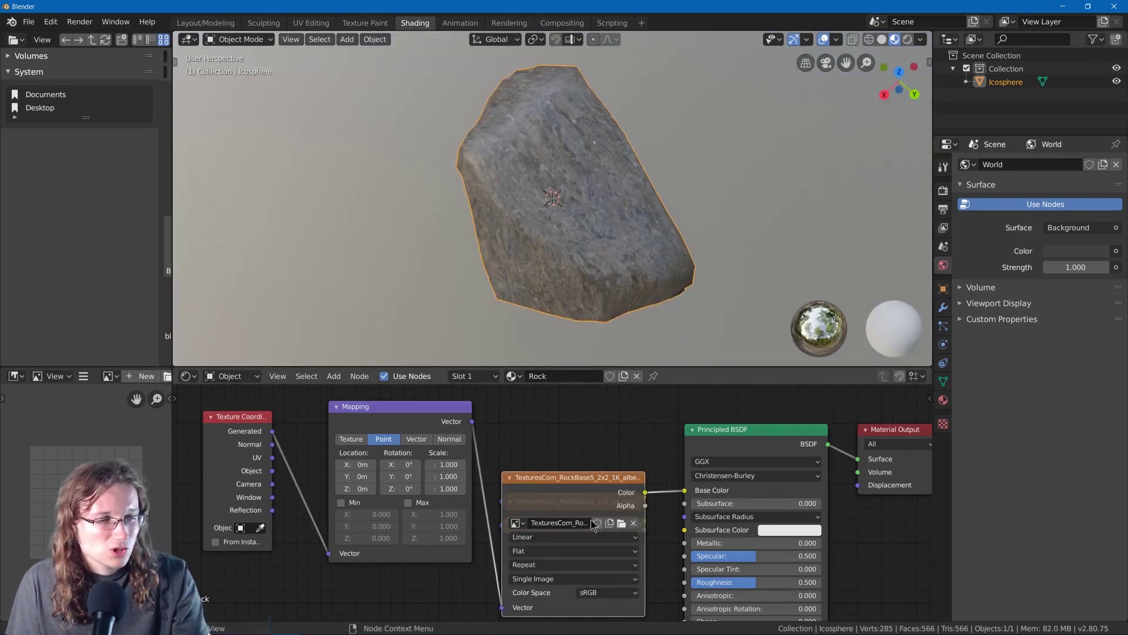
Set the albedo texture's projection to Box with a blend of 0.179, checking the texture on the rock's sides.
middle_click_drag(487, 154, 464, 259)
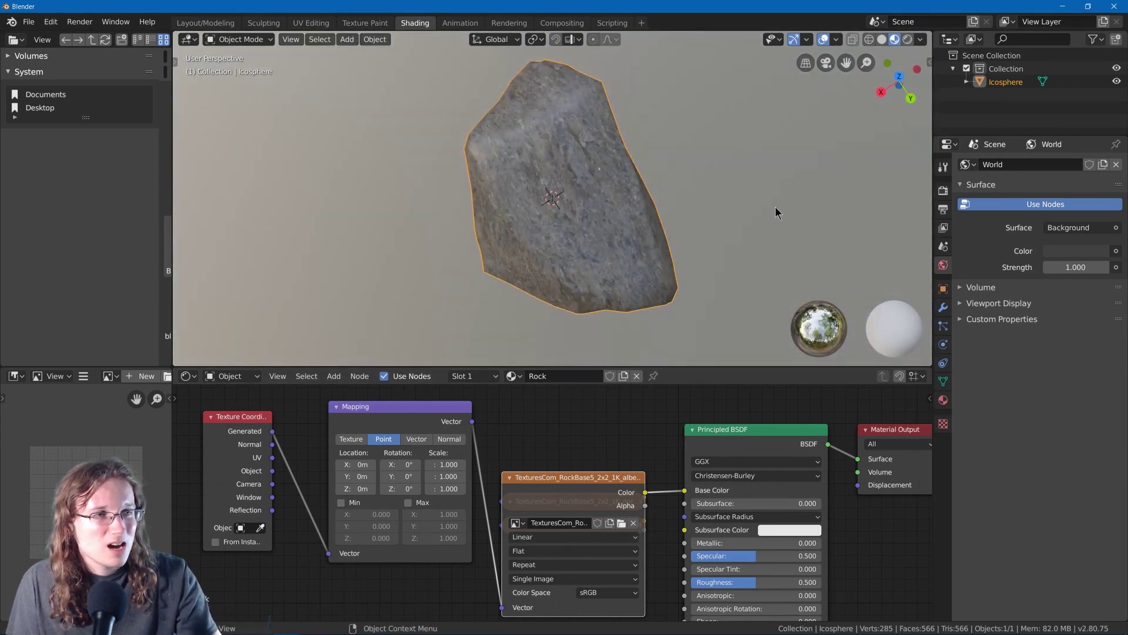
mouse_move(544, 124)
middle_mouse_down()
mouse_move(655, 143)
mouse_move(587, 229)
mouse_move(531, 234)
mouse_move(540, 159)
mouse_move(574, 300)
mouse_move(654, 155)
middle_mouse_up()
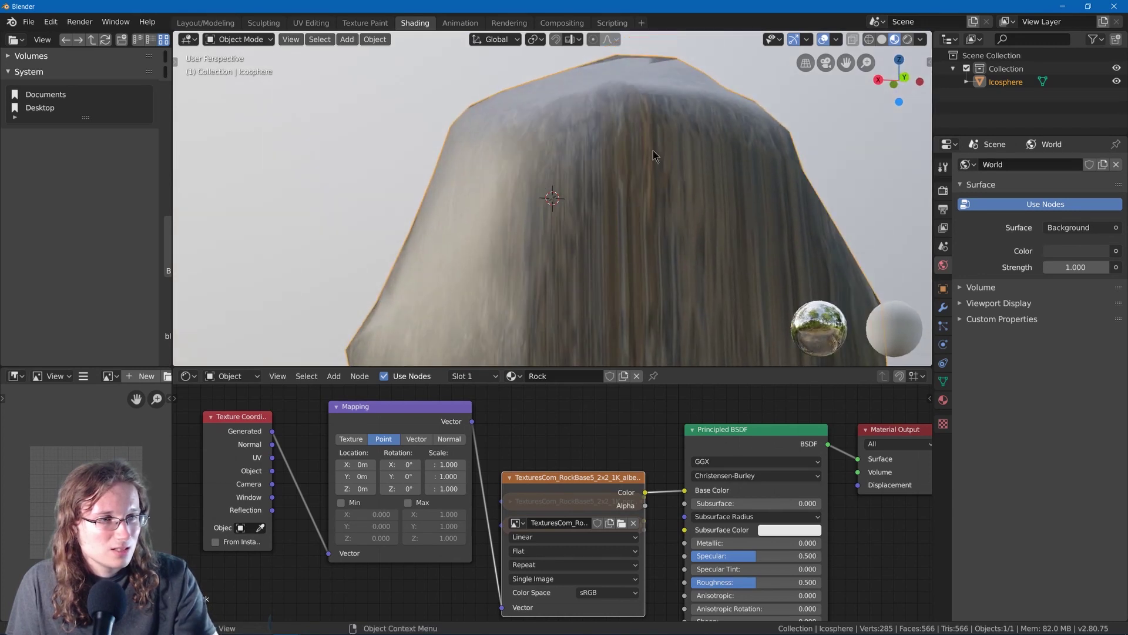
scroll(634, 297, "down", 5)
middle_click_drag(633, 297, 577, 196)
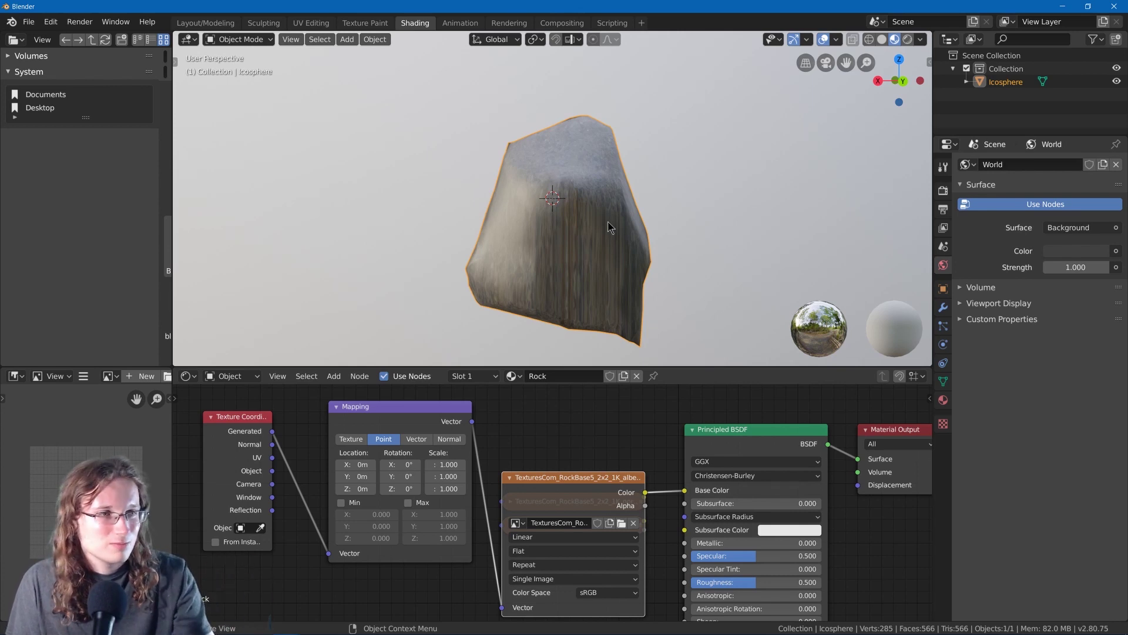
middle_click_drag(608, 227, 588, 276)
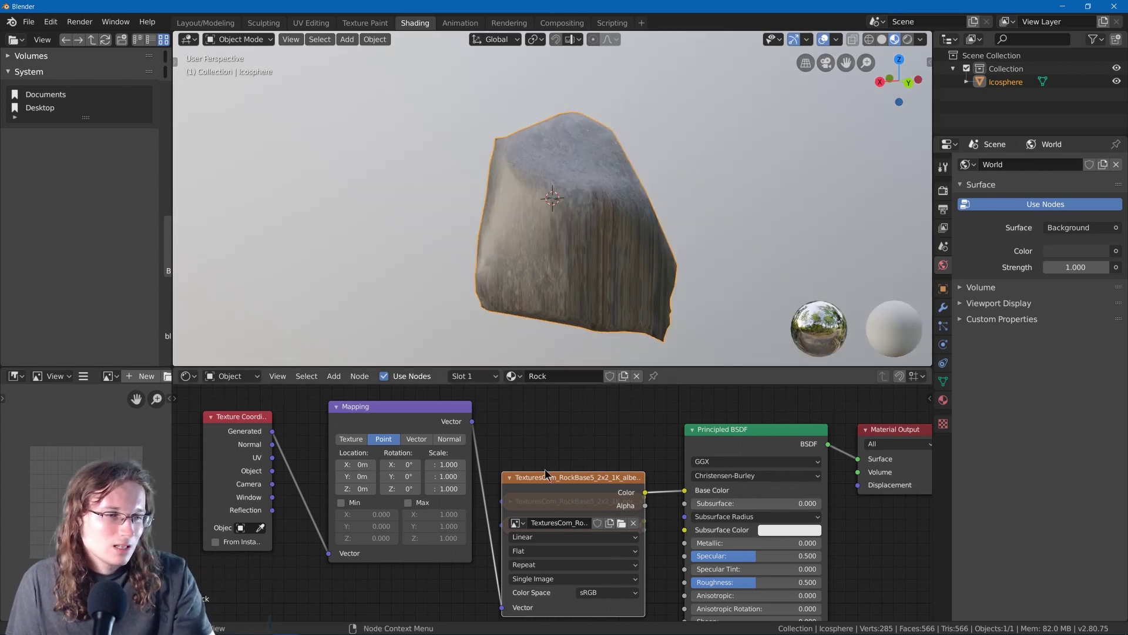
left_click(535, 552)
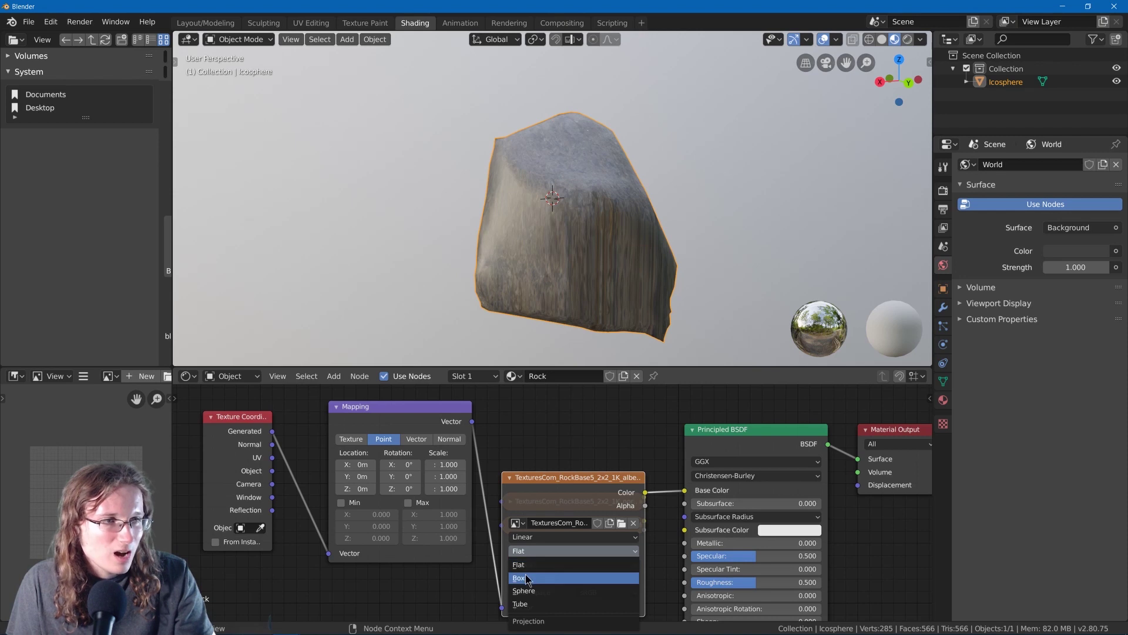
left_click(518, 578)
scroll(634, 240, "up", 2)
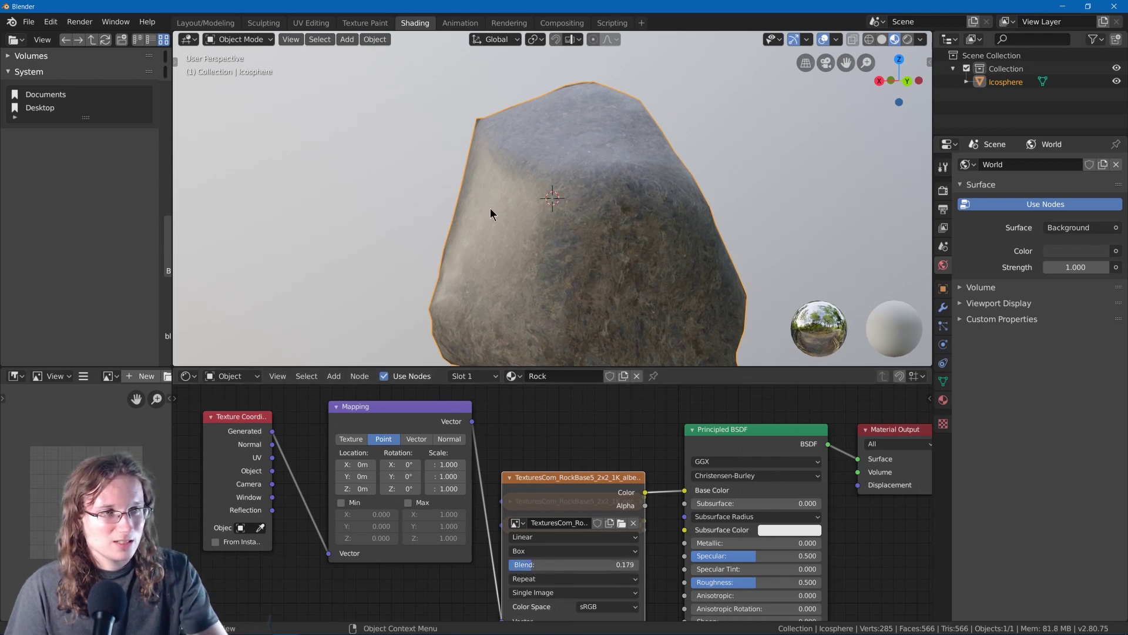
middle_click_drag(496, 212, 544, 200)
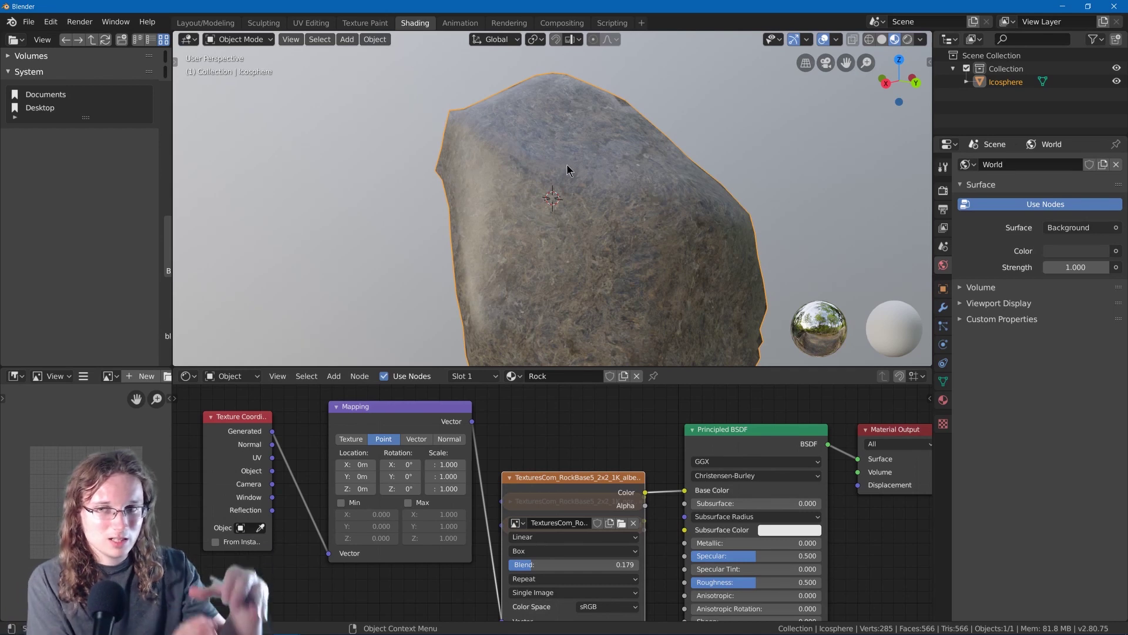
Collapse the albedo texture node and link the Mapping node's vector output to the normal texture.
middle_click_drag(634, 487, 676, 454)
left_click(553, 447)
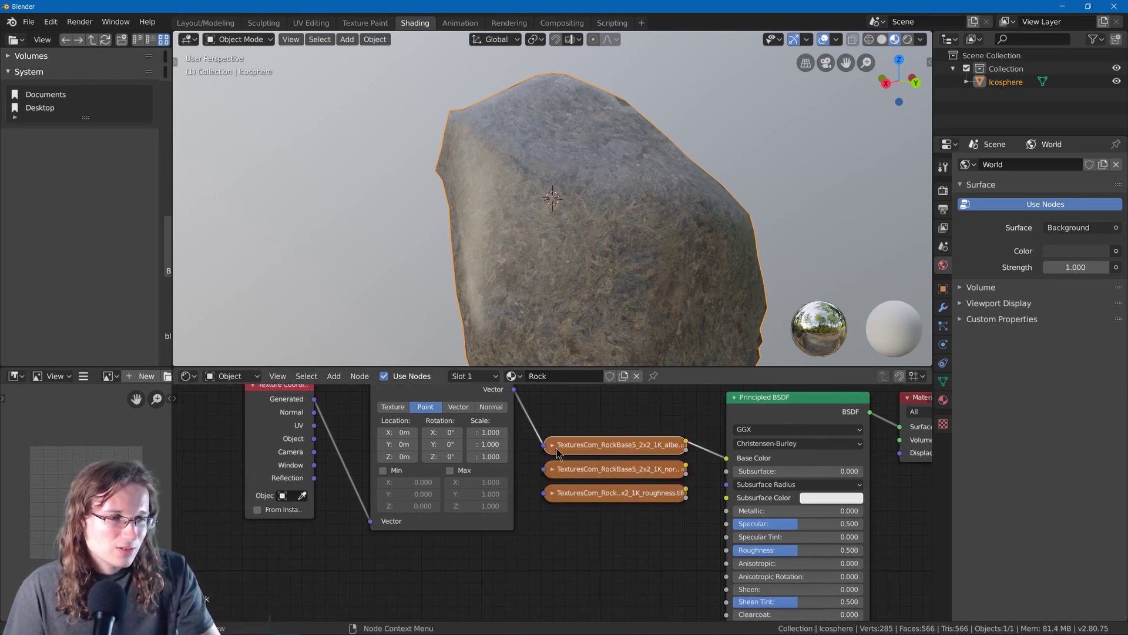
middle_click_drag(558, 449, 566, 478)
left_click_drag(523, 418, 553, 498)
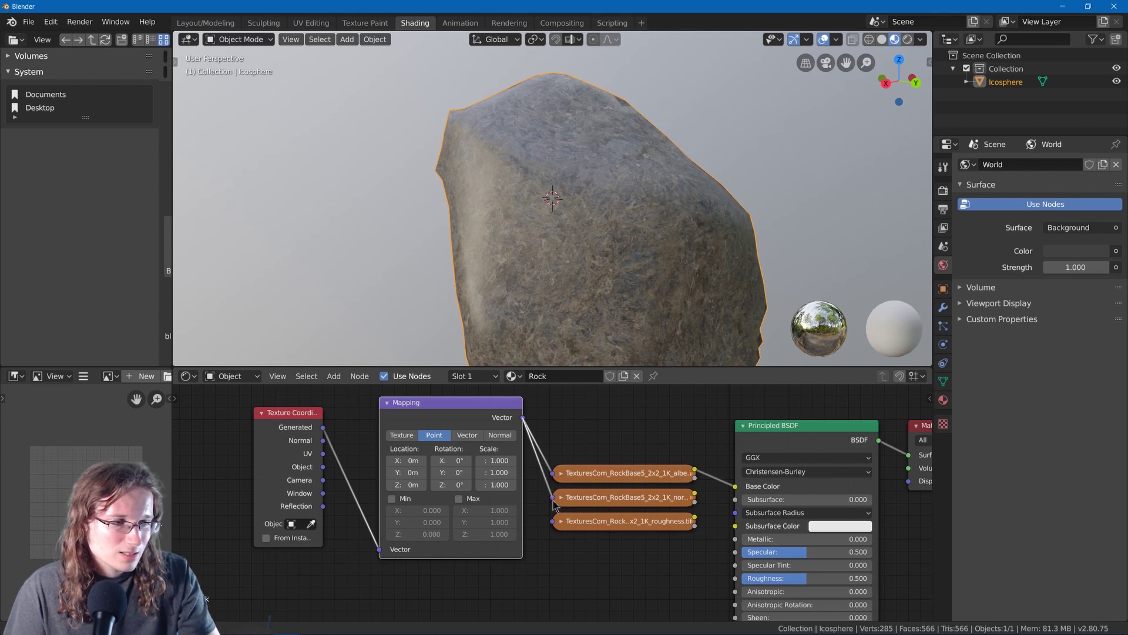
Link the Mapping node's vector output to the roughness texture's vector input.
key("g")
left_click(520, 429)
left_click_drag(517, 421, 553, 520)
Expand the normal texture node, set its projection to Box with a blend of 0.273, and collapse it.
left_click(561, 498)
scroll(563, 498, "down", 3)
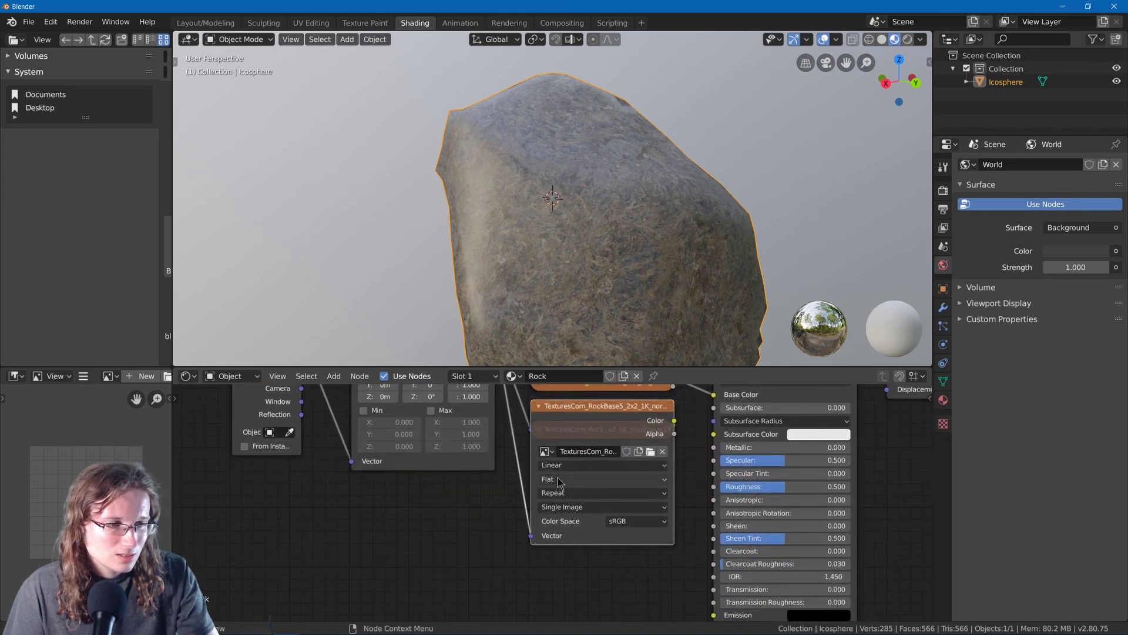
left_click(558, 479)
left_click(556, 497)
left_click_drag(557, 499, 594, 488)
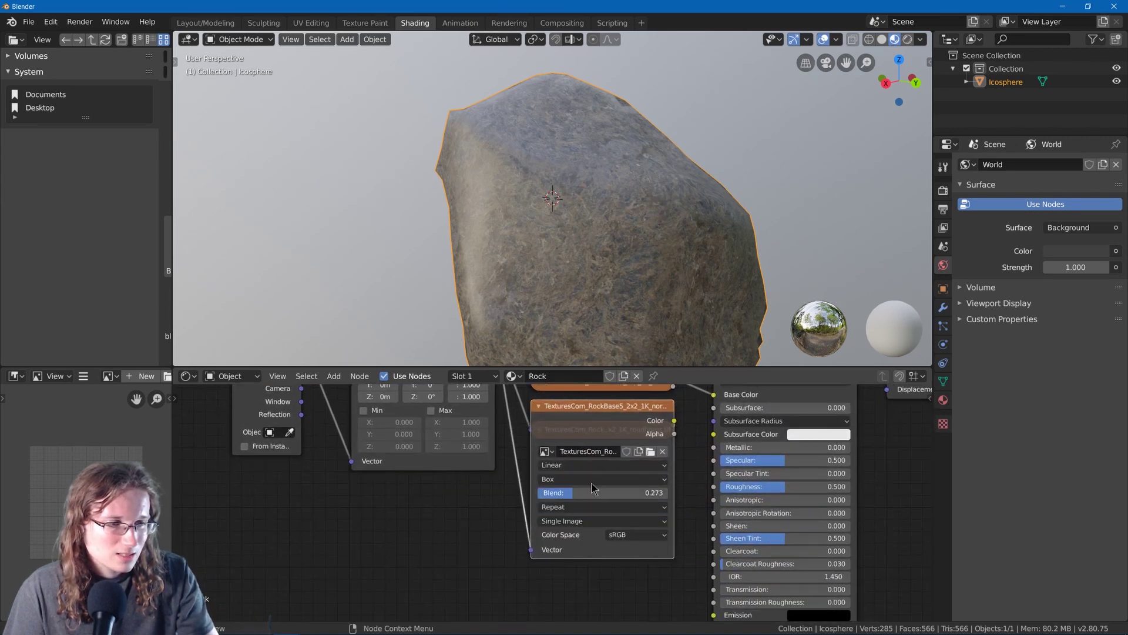
left_click(539, 406)
Expand the roughness texture node, set its projection to Box with a blend of about 0.158, and collapse it.
left_click(539, 430)
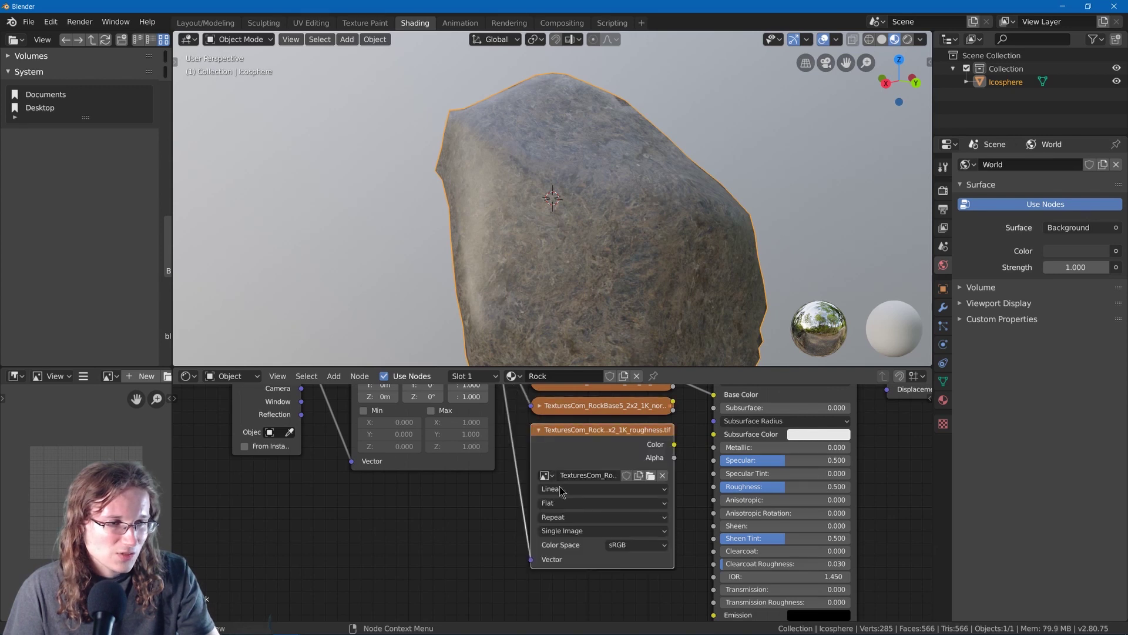
left_click(558, 503)
left_click(549, 529)
left_click_drag(556, 517, 579, 518)
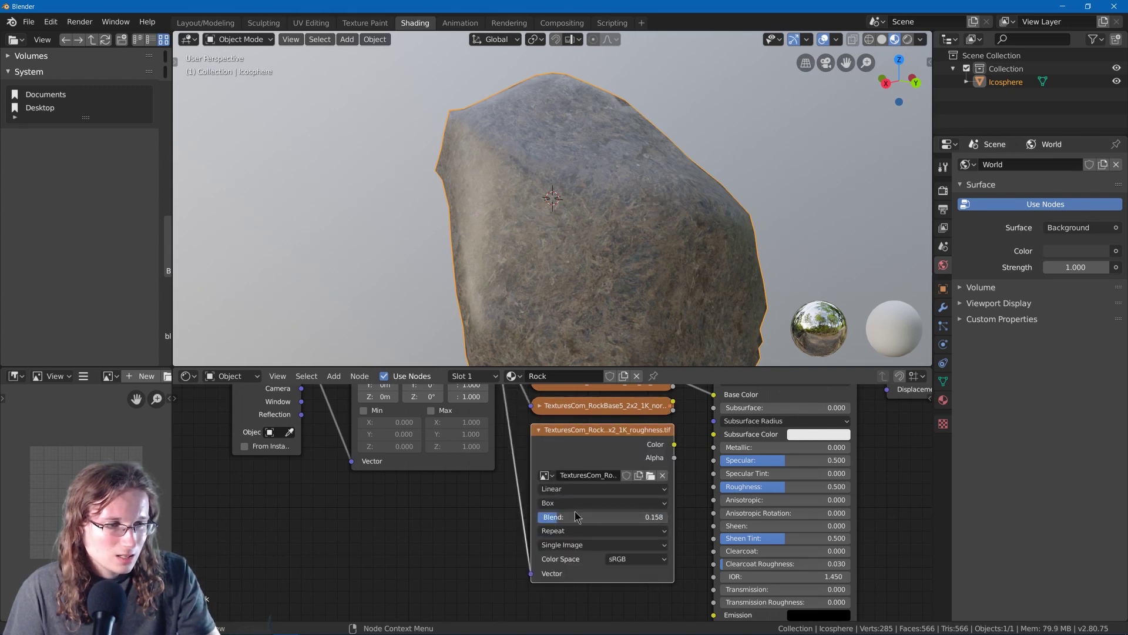
left_click(539, 429)
Link the roughness texture's color output to the Roughness input of the Principled BSDF.
middle_click_drag(600, 420, 550, 469)
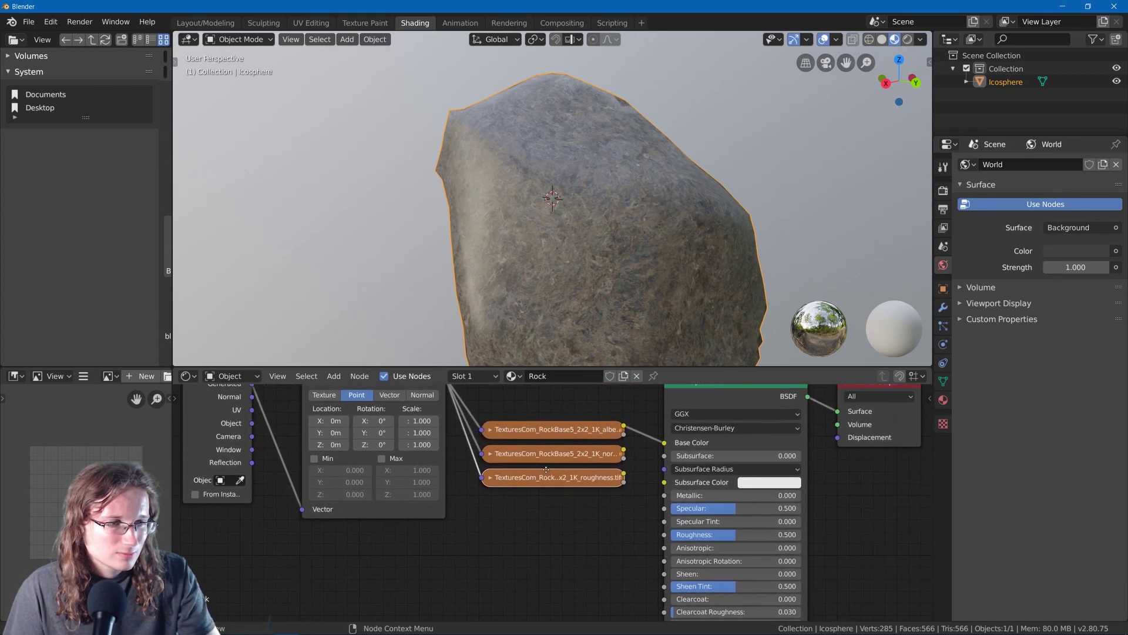
middle_click_drag(633, 479, 578, 469)
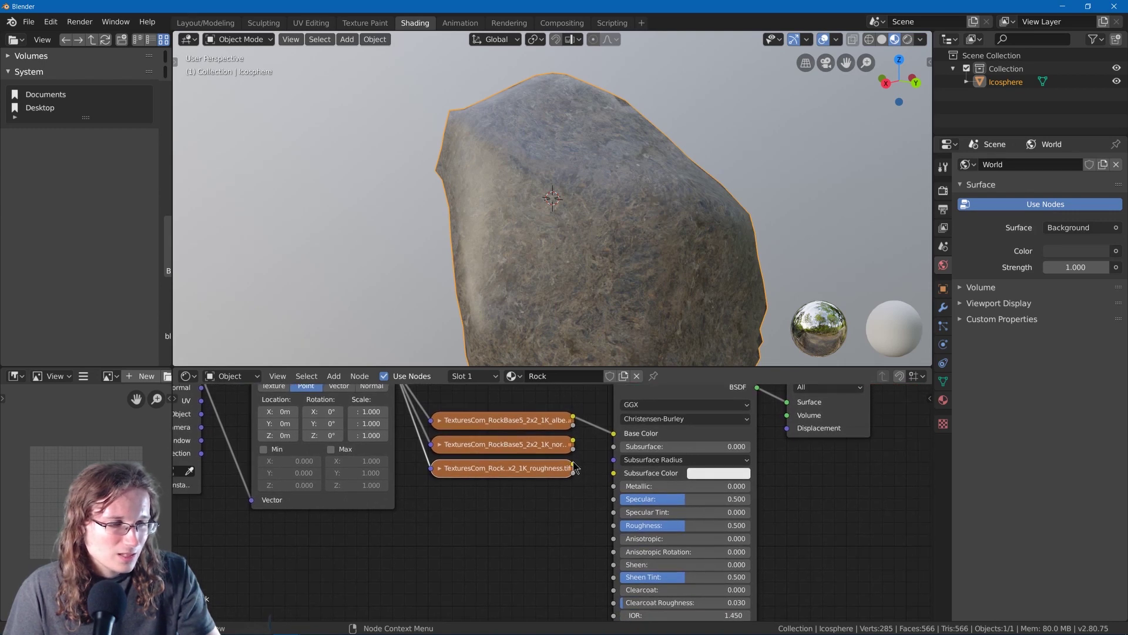
left_click_drag(574, 466, 592, 488)
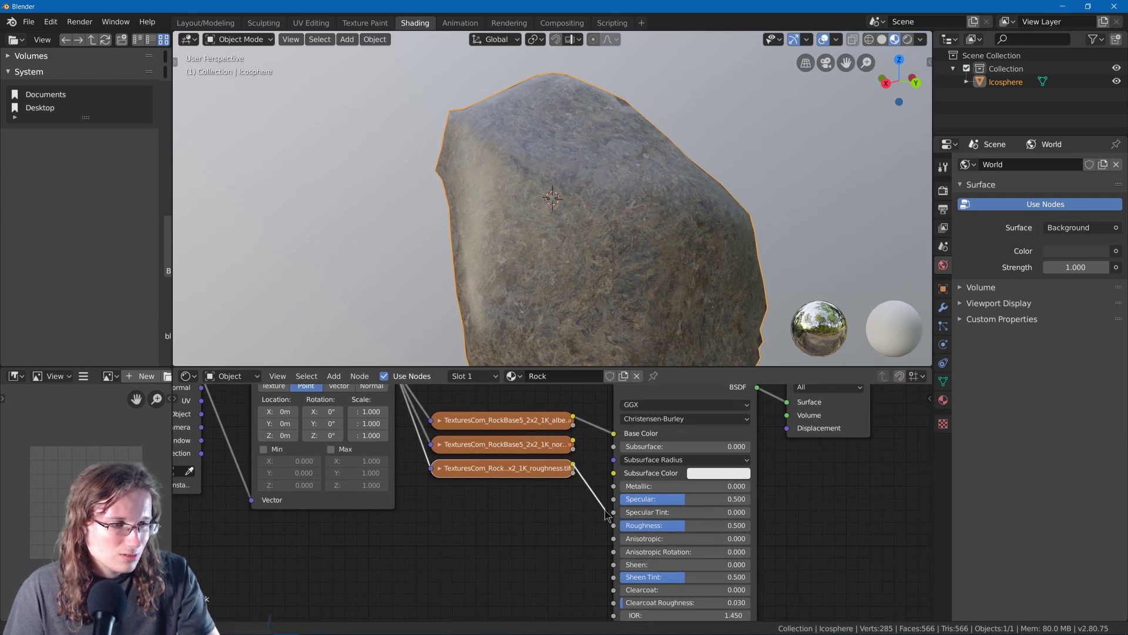
left_click_drag(611, 525, 614, 525)
middle_click_drag(616, 485, 594, 481)
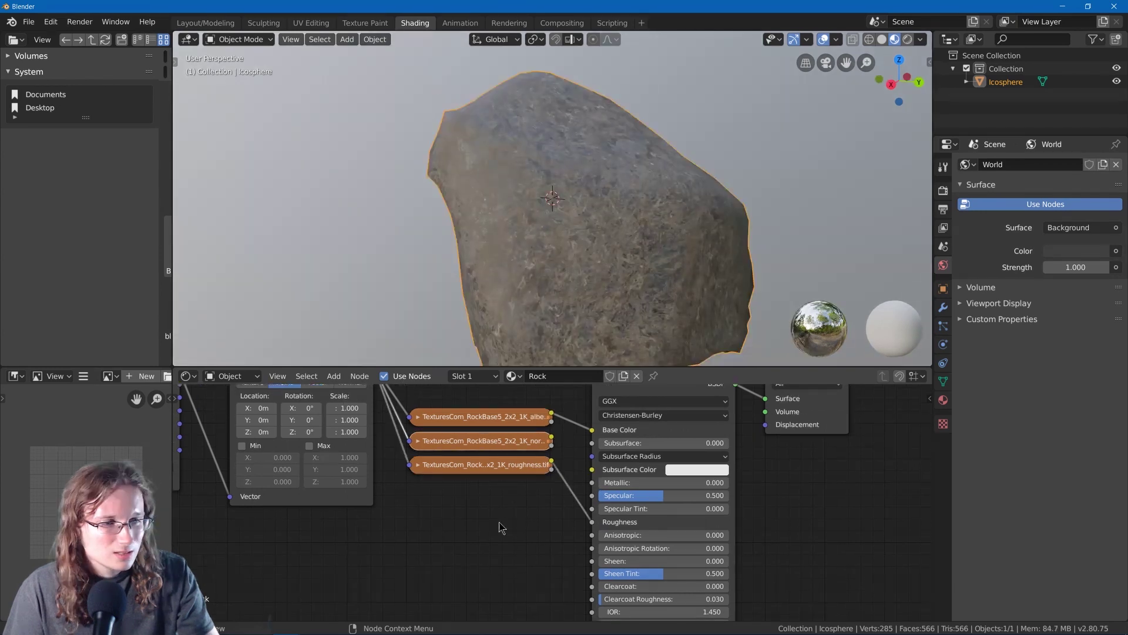
Add a Normal Map node and place it below the collapsed texture nodes.
key("shift+a")
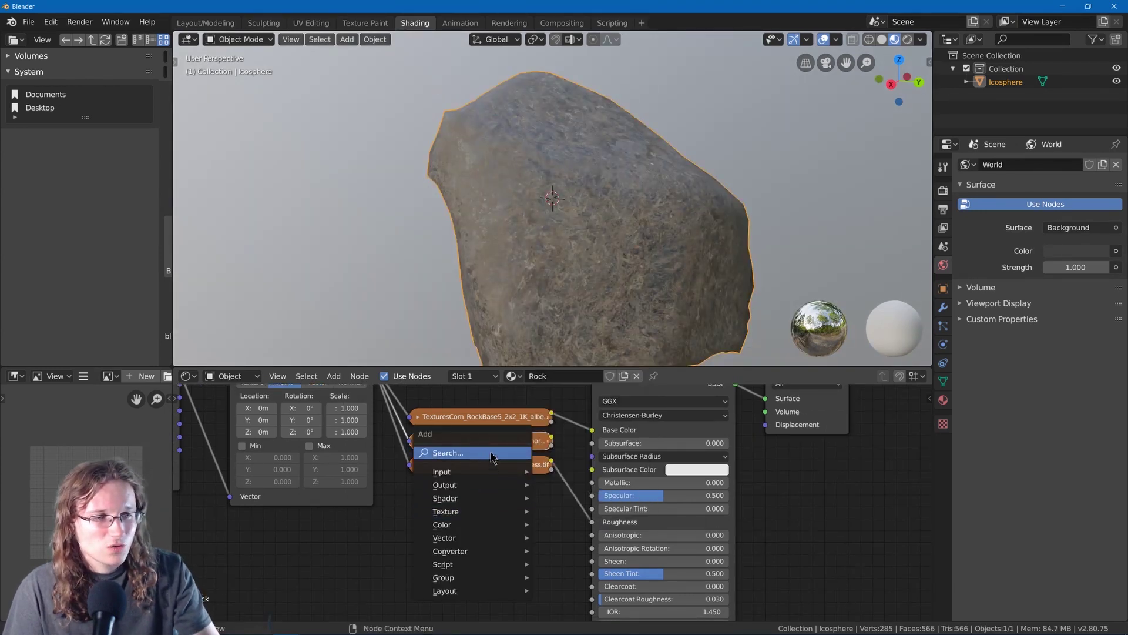
left_click(491, 455)
type("normal")
key("Down")
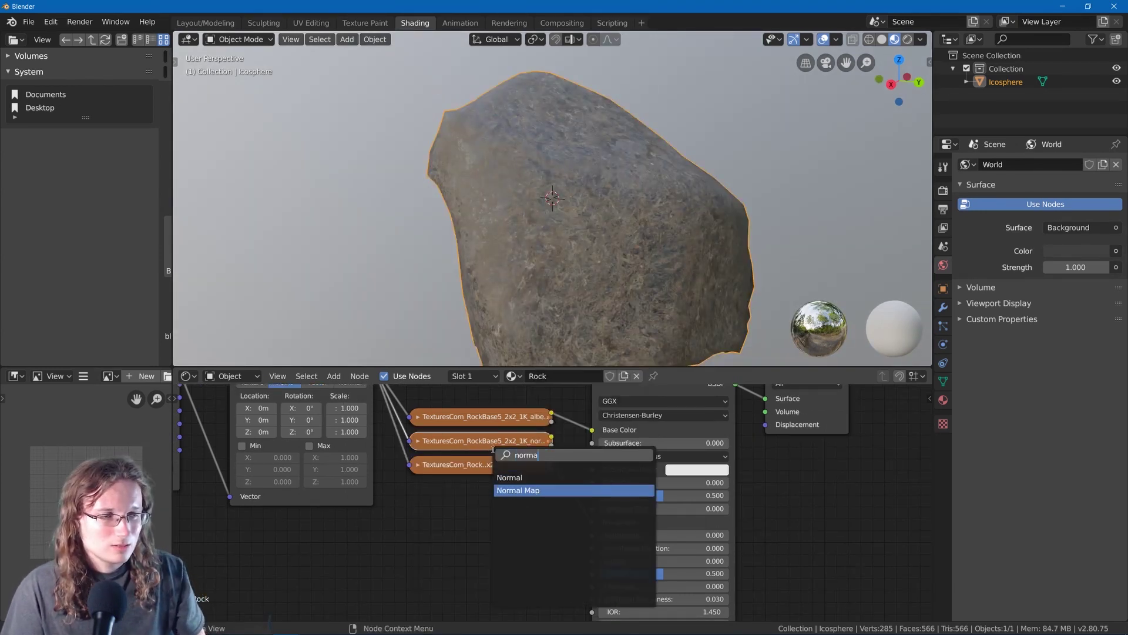
key("Return")
left_click(463, 523)
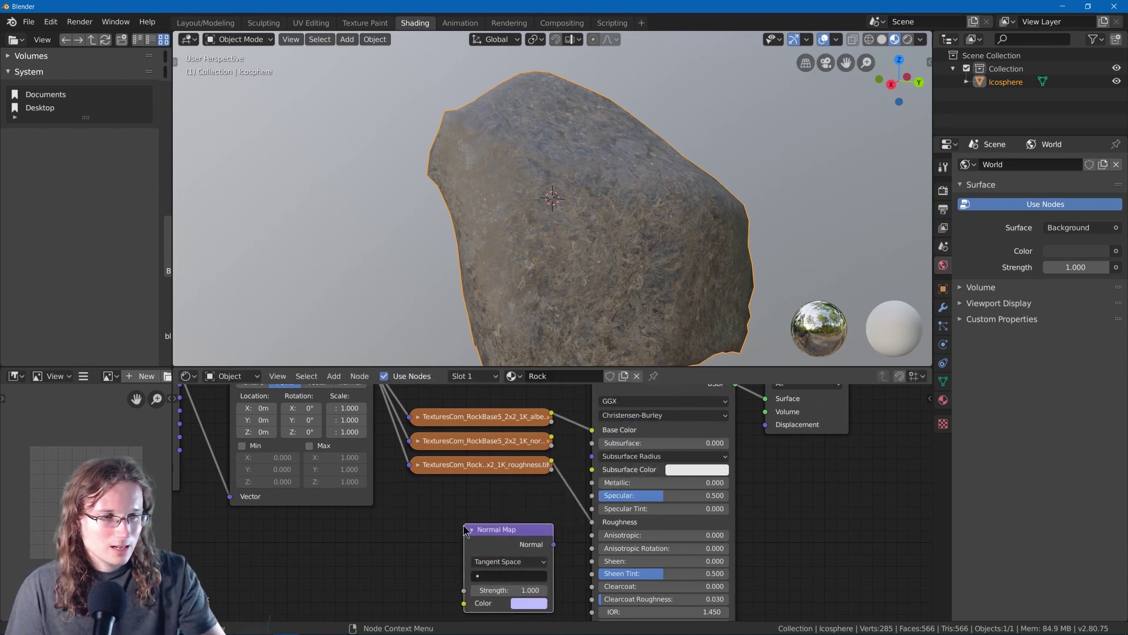
Link the normal texture's color to the Normal Map node and the Normal Map's output to the Principled BSDF's Normal input.
mouse_move(529, 453)
middle_mouse_down()
mouse_move(569, 419)
mouse_move(551, 453)
middle_mouse_up()
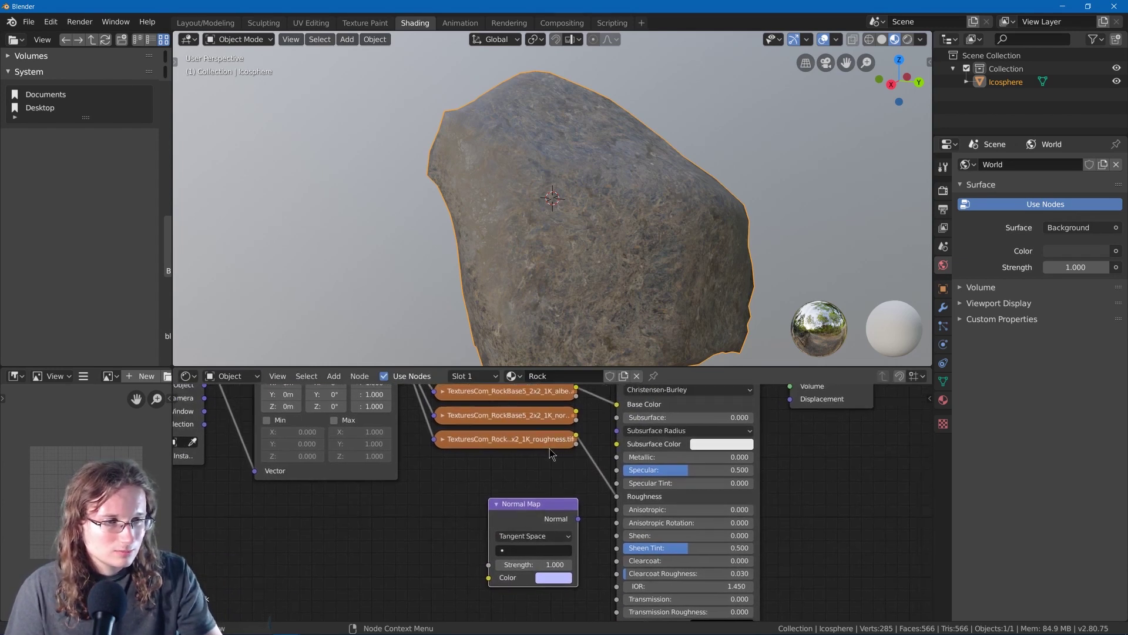
left_click(577, 416)
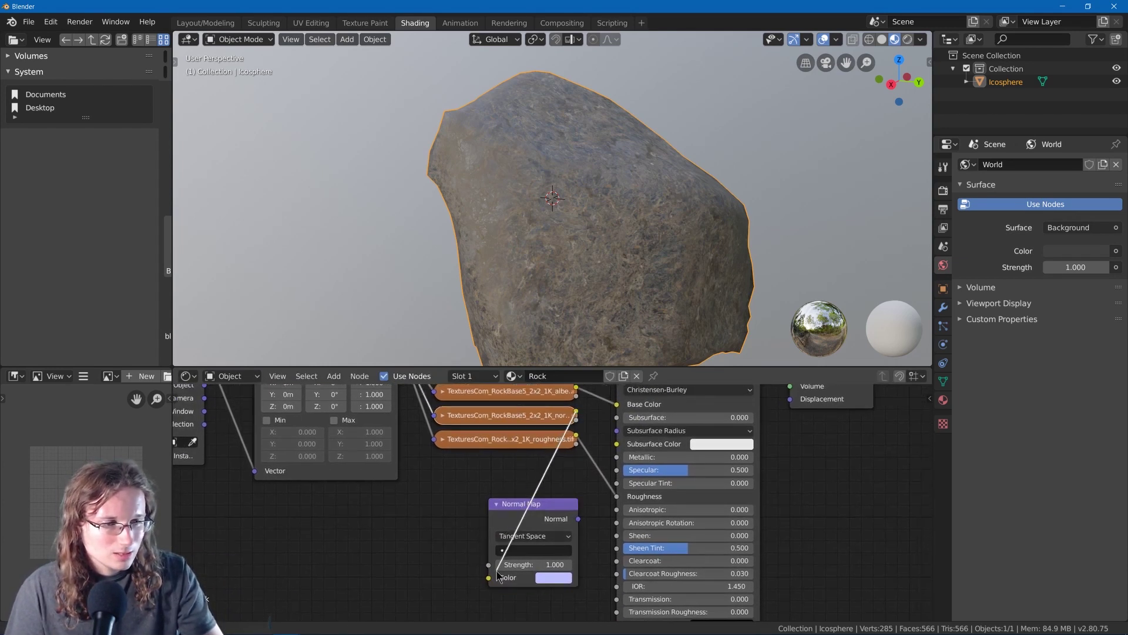
left_click_drag(487, 584, 488, 578)
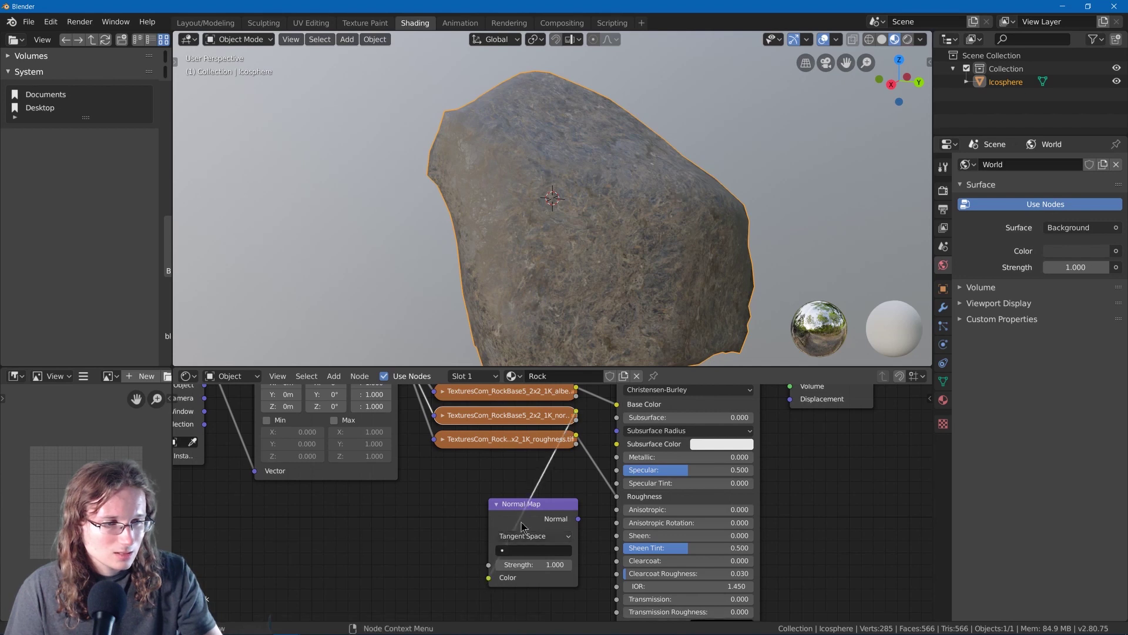
middle_click_drag(569, 520, 542, 467)
left_click_drag(551, 466, 589, 596)
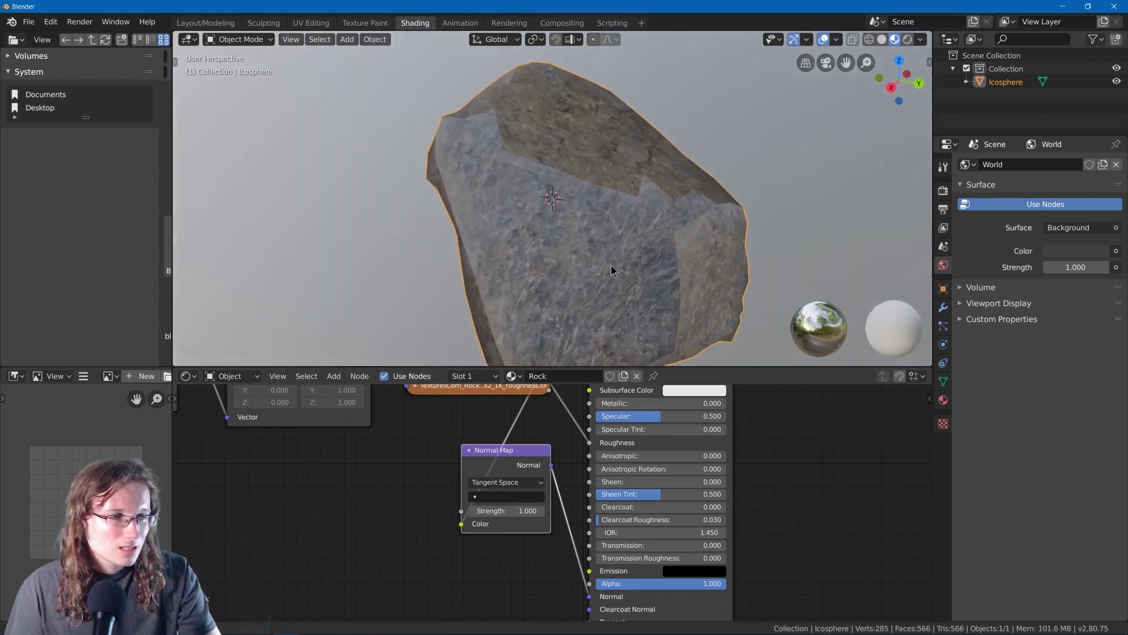
middle_click_drag(611, 270, 579, 249)
Set the normal texture's color space to Non-Color, check the rock's shading, and collapse the node.
middle_click_drag(482, 456, 492, 520)
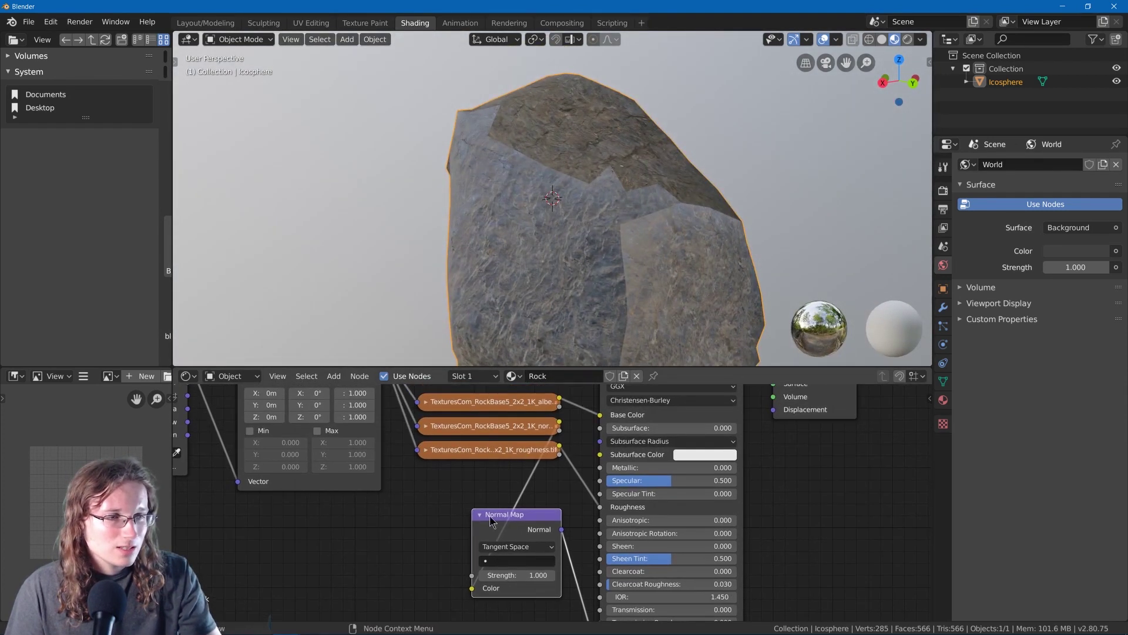
left_click(426, 426)
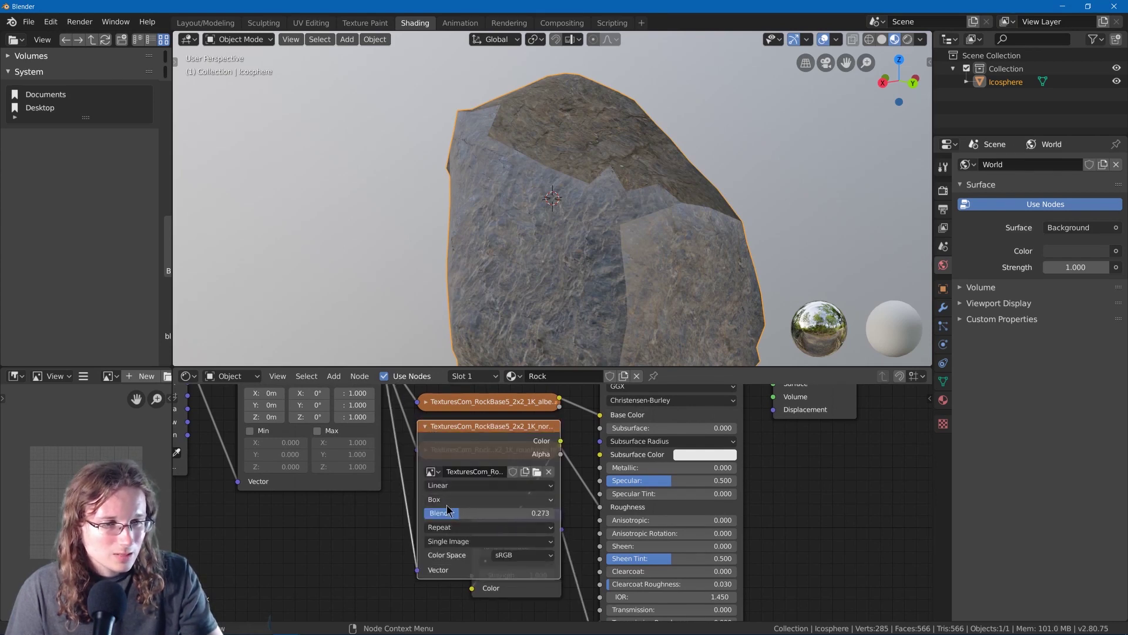
left_click(517, 560)
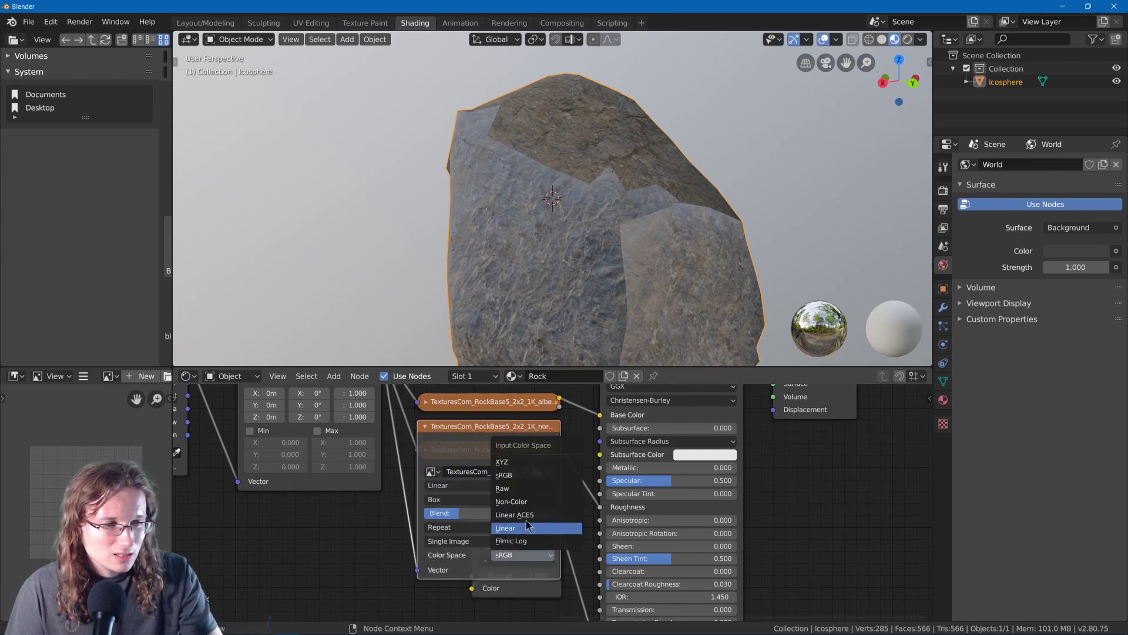
left_click(523, 504)
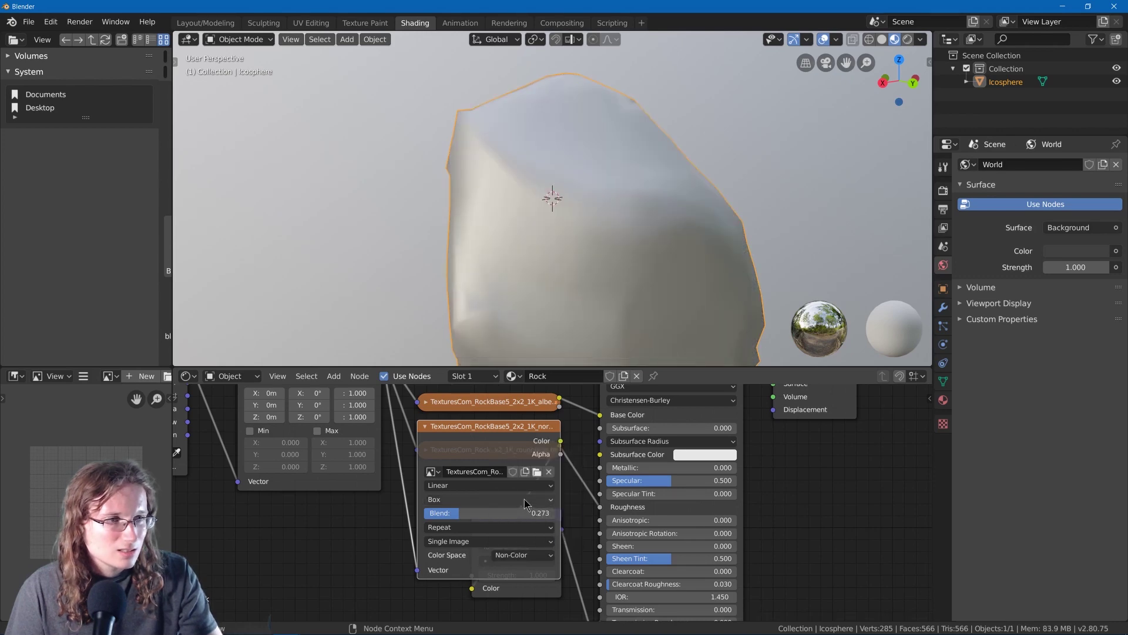
middle_click_drag(578, 281, 531, 360)
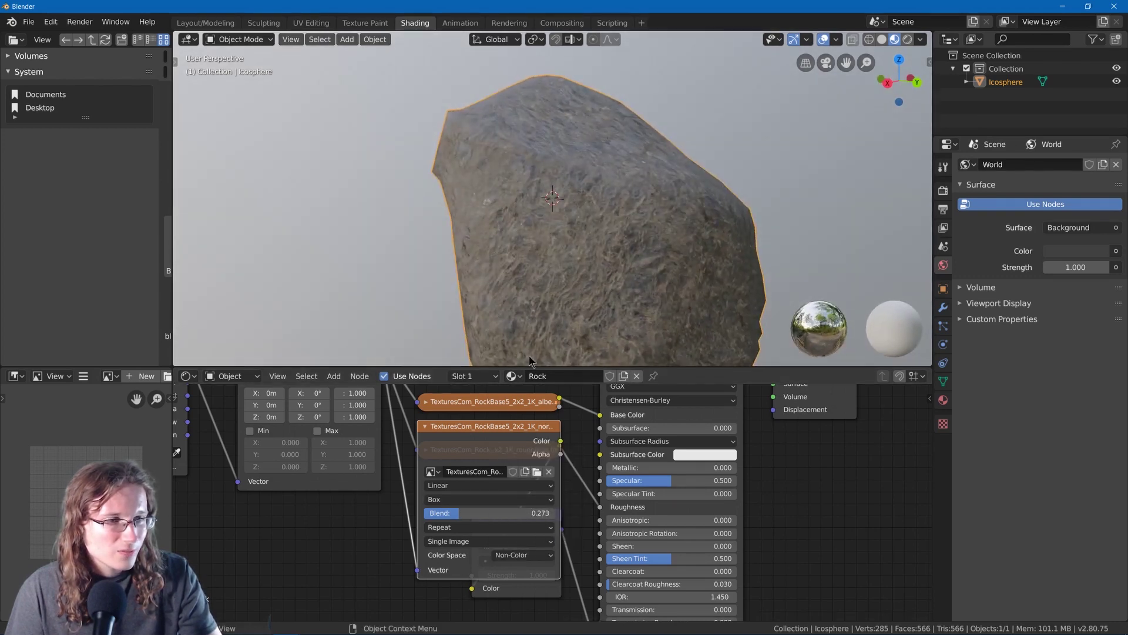
left_click(425, 426)
Unlink the Normal Map from the Principled BSDF to compare the rock's surface up close, and relink it to the Normal input.
middle_click_drag(447, 276, 486, 196)
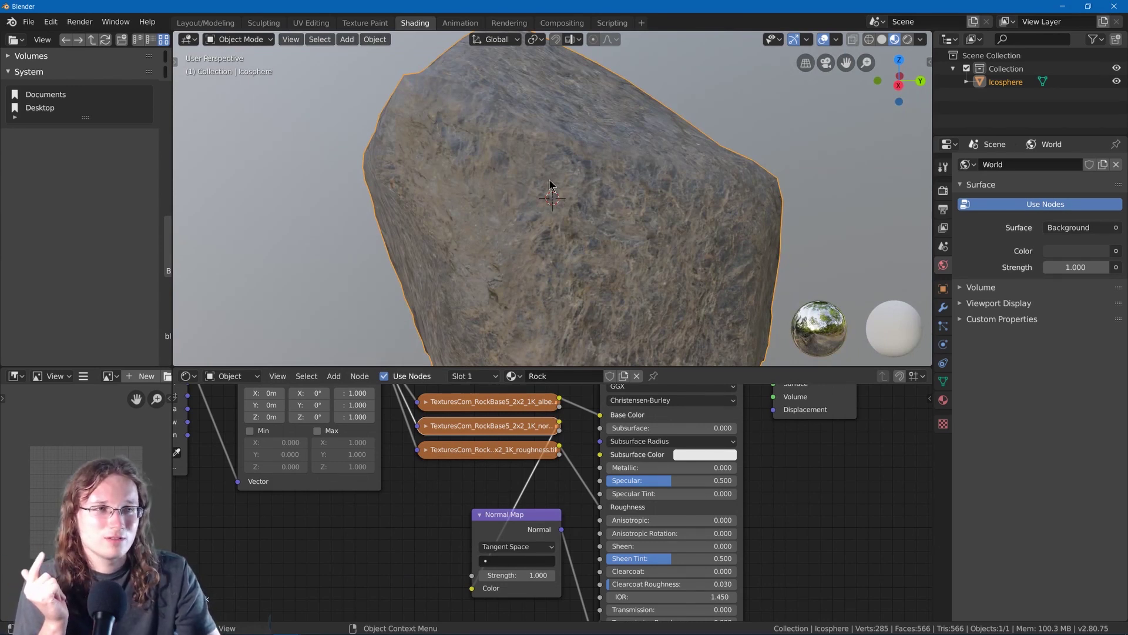
mouse_move(551, 184)
middle_mouse_down()
mouse_move(527, 196)
mouse_move(534, 190)
middle_mouse_up()
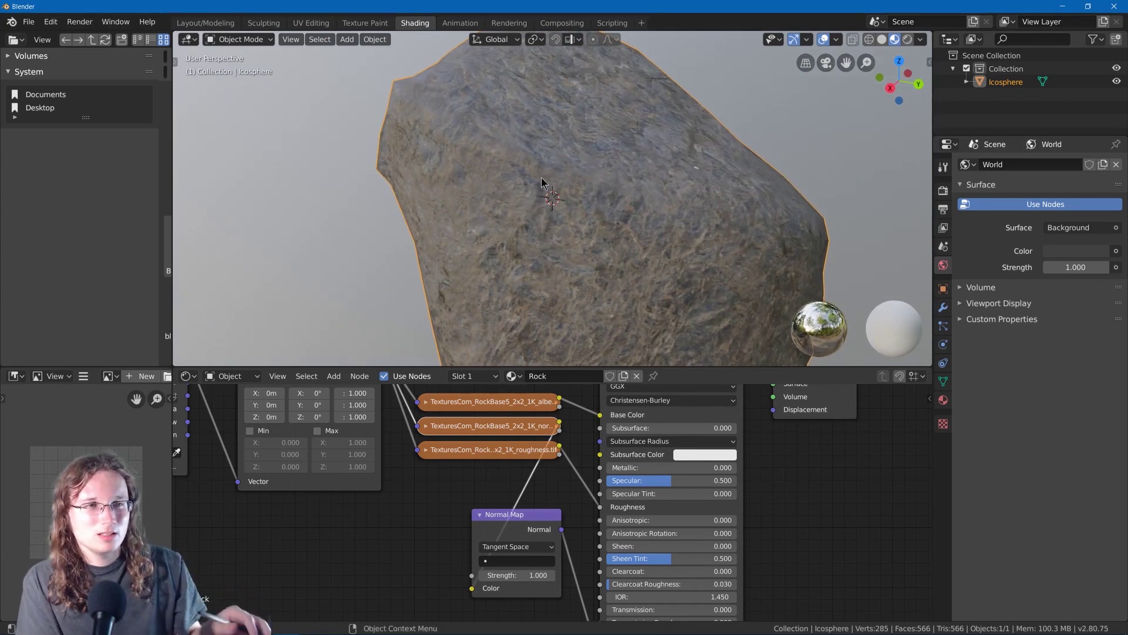
middle_click_drag(542, 183, 581, 253)
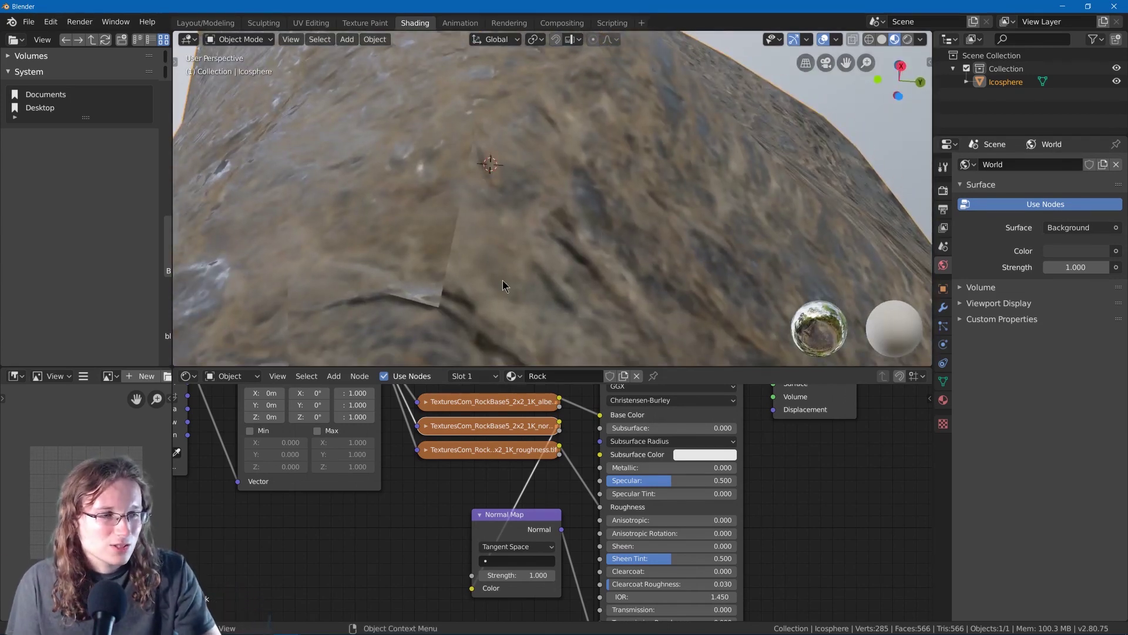
middle_click_drag(585, 511, 513, 426)
left_click_drag(528, 575, 515, 541)
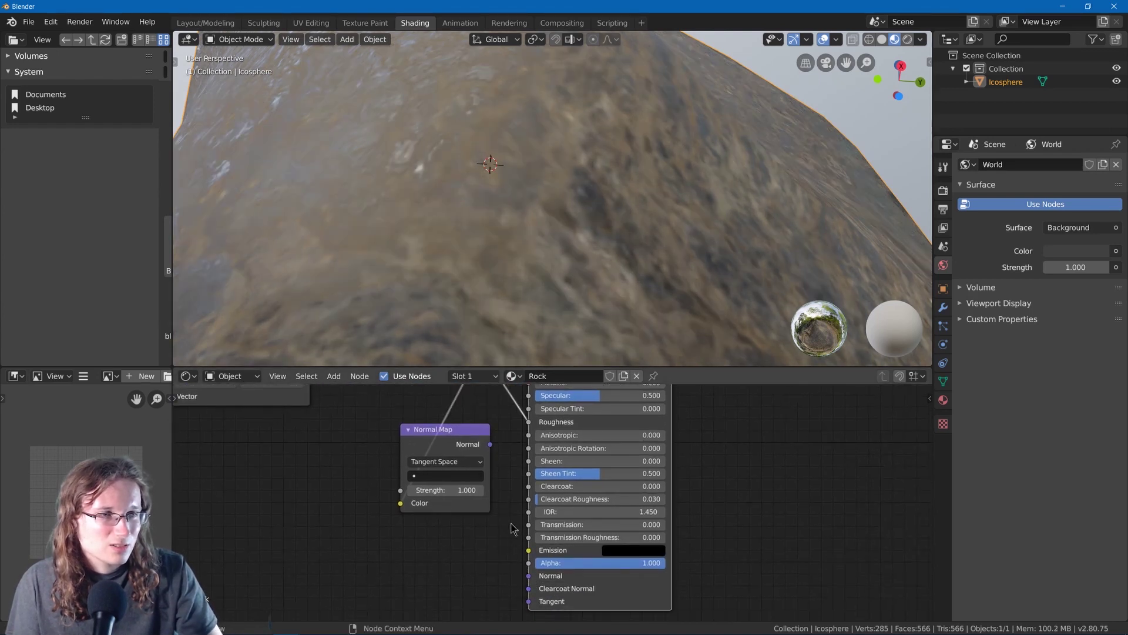
left_click(495, 454)
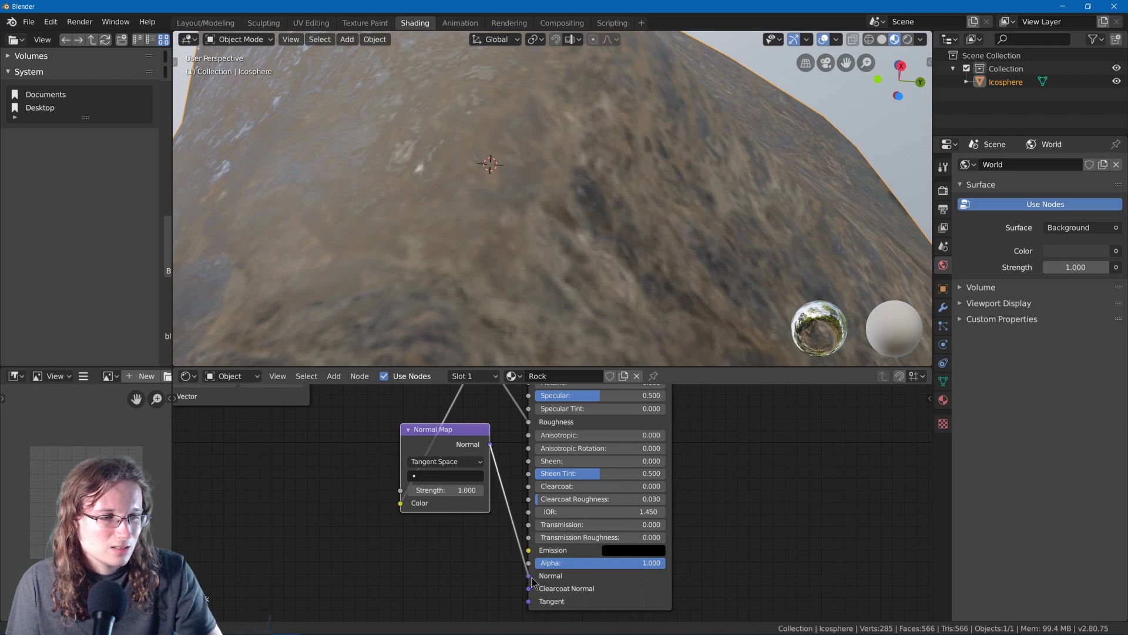
left_click_drag(532, 577, 531, 576)
Examine the textured rock as a whole and review the complete material node tree.
scroll(576, 254, "down", 4)
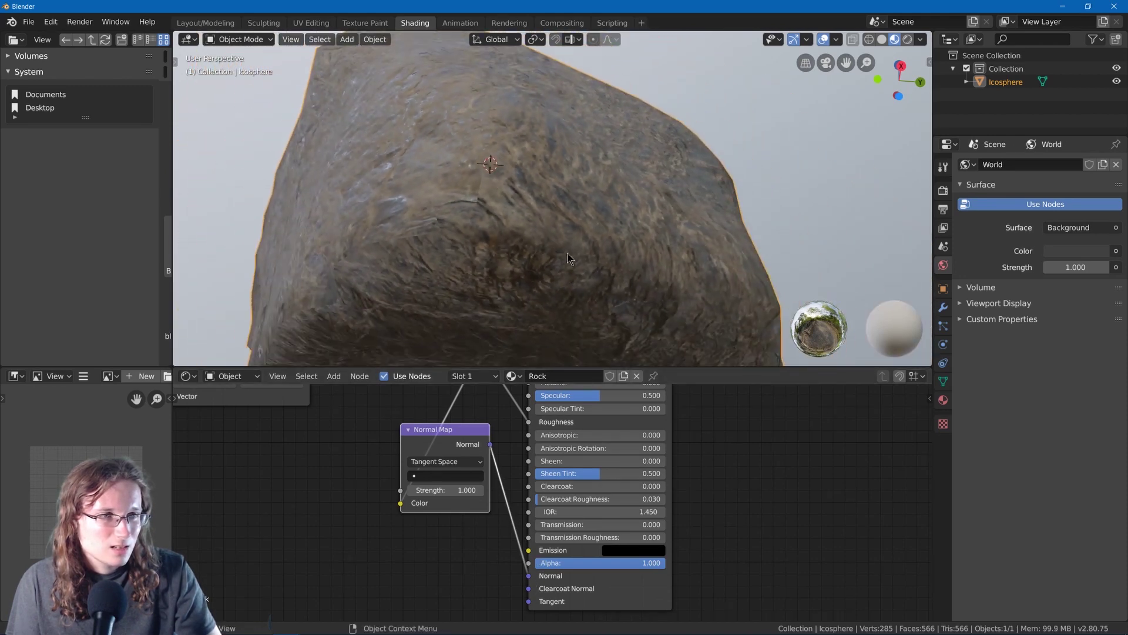
mouse_move(567, 257)
middle_mouse_down()
mouse_move(549, 256)
mouse_move(573, 235)
mouse_move(582, 266)
mouse_move(535, 273)
mouse_move(569, 271)
middle_mouse_up()
scroll(572, 236, "down", 3)
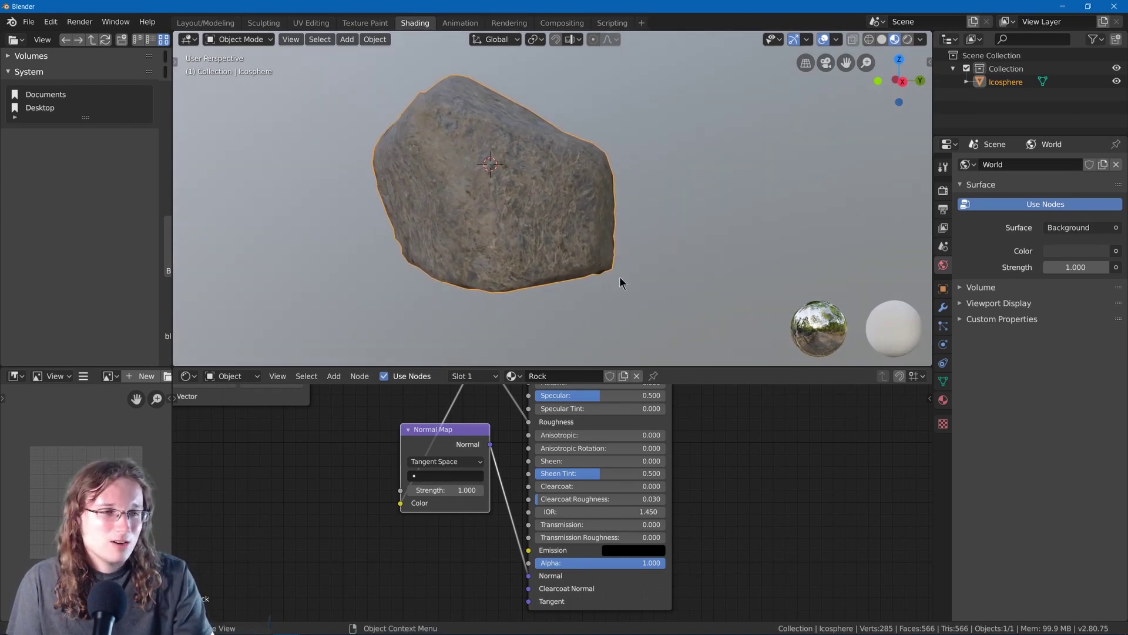
middle_click_drag(366, 397, 518, 542)
middle_click_drag(493, 439, 491, 471, "ctrl")
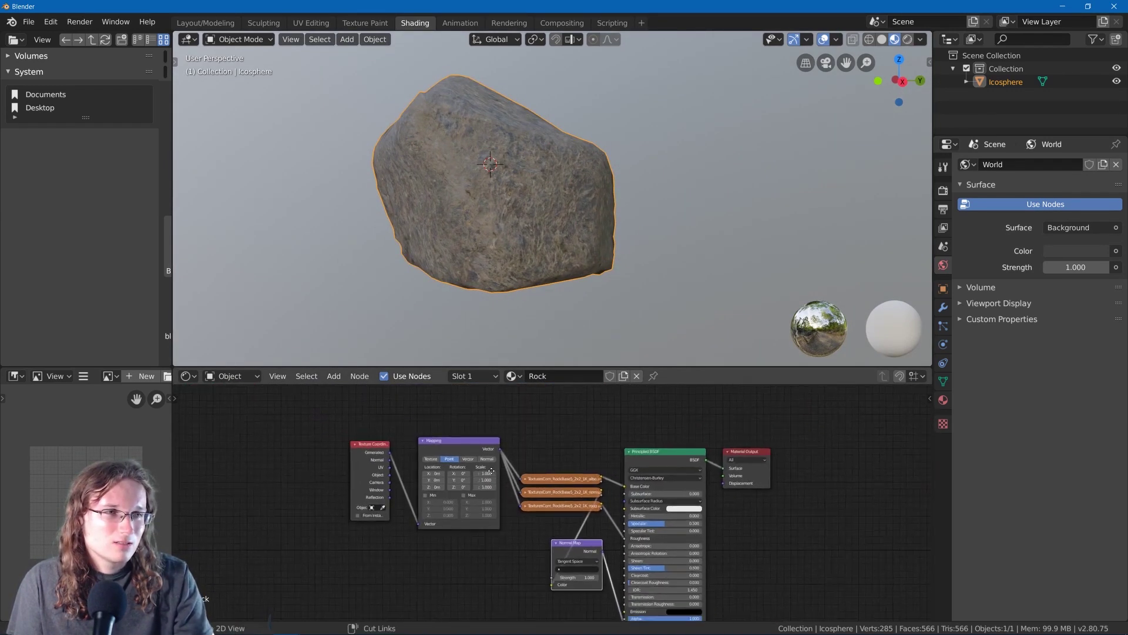
middle_click_drag(510, 344, 550, 309)
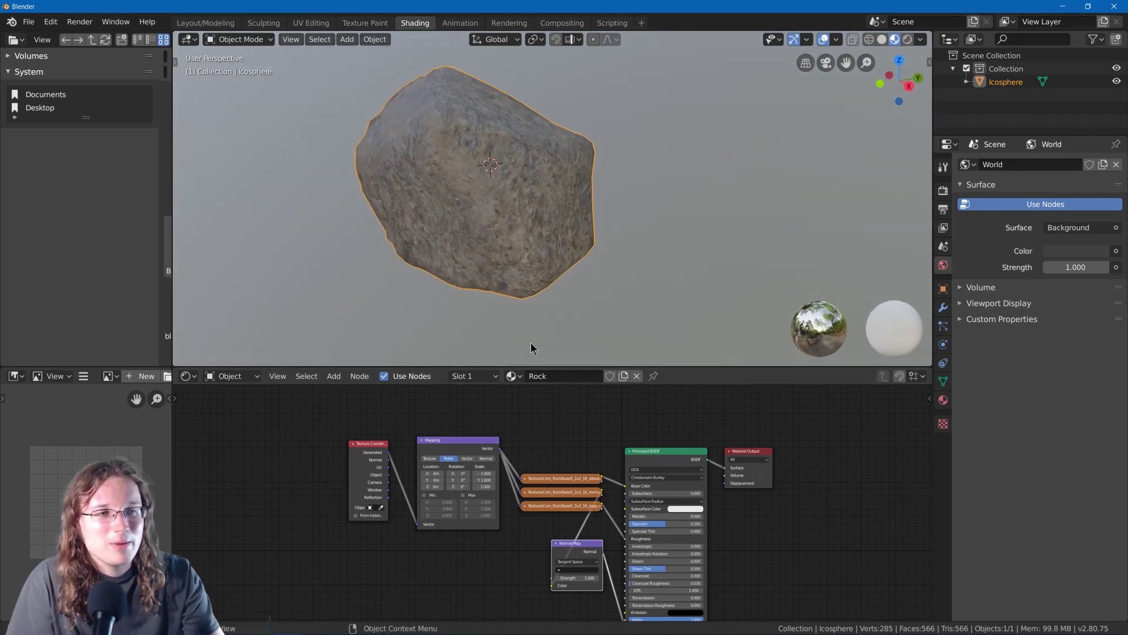
mouse_move(572, 397)
middle_mouse_down()
mouse_move(553, 403)
mouse_move(557, 392)
middle_mouse_up()
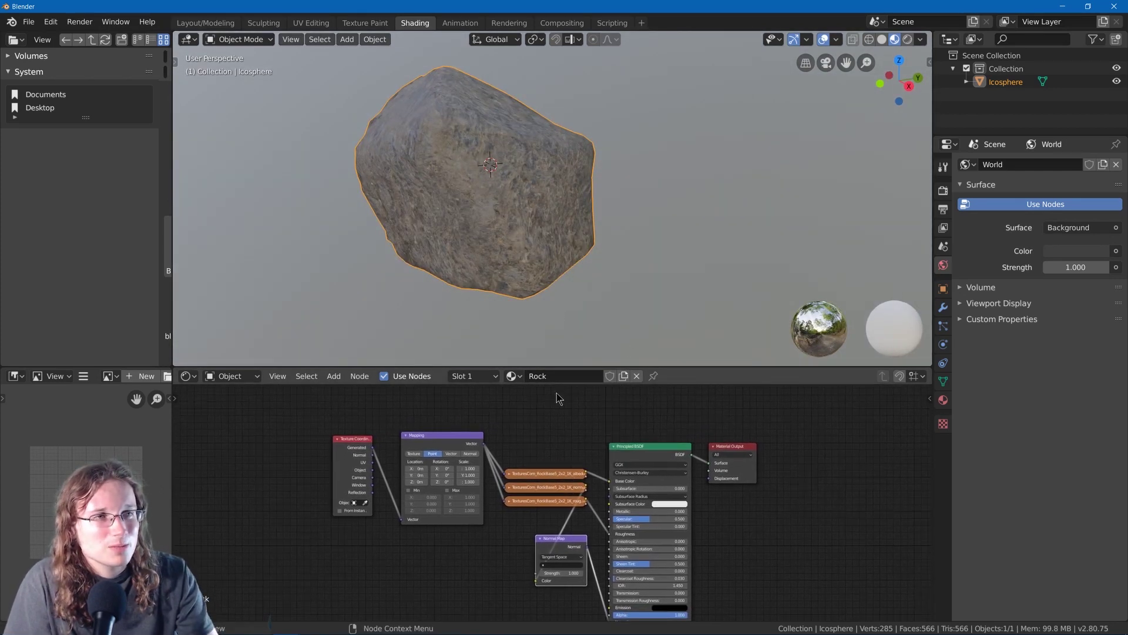
In the Texture Paint workspace, add a black 1024 x 1024 px Base Color paint slot named Moss Mask.
left_click(368, 24)
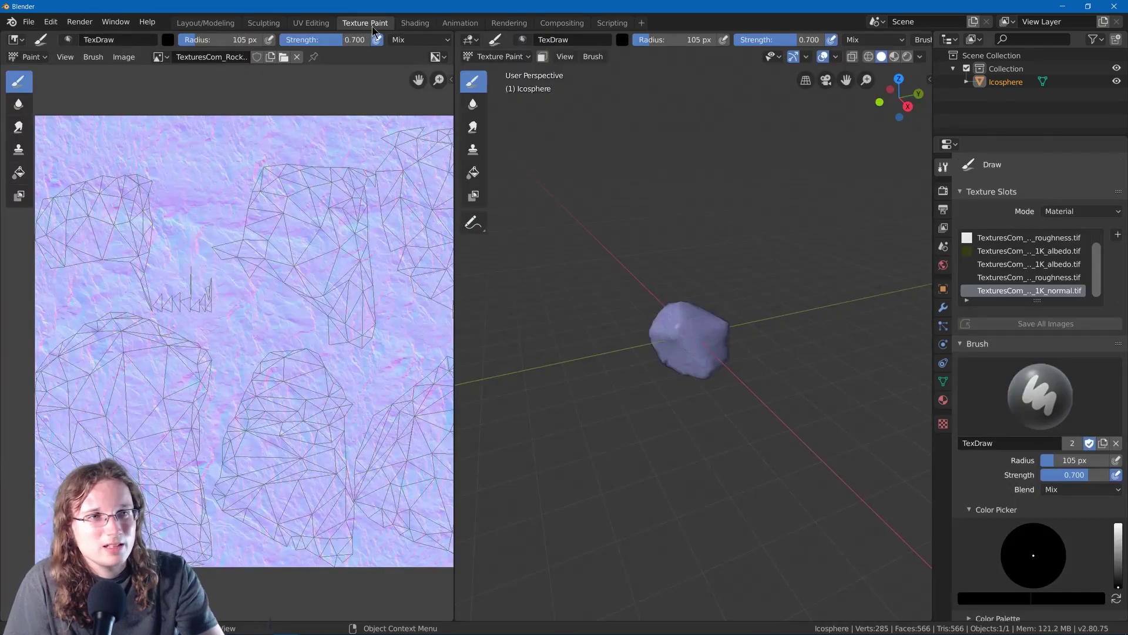
left_click(1028, 237)
left_click(1118, 234)
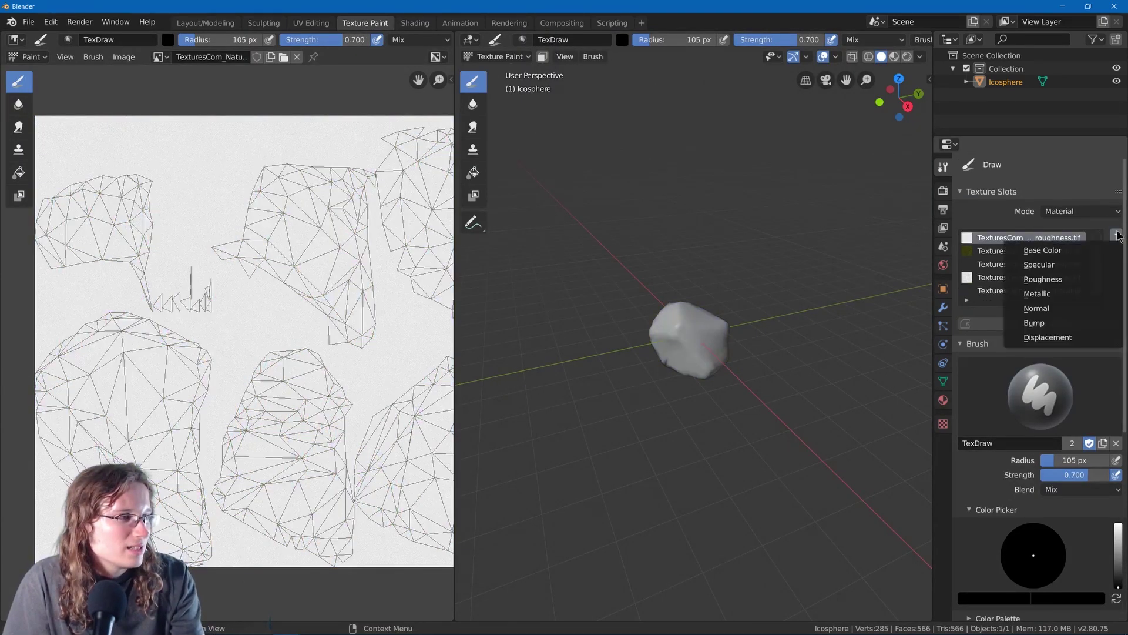
left_click(1039, 247)
left_click(1051, 288)
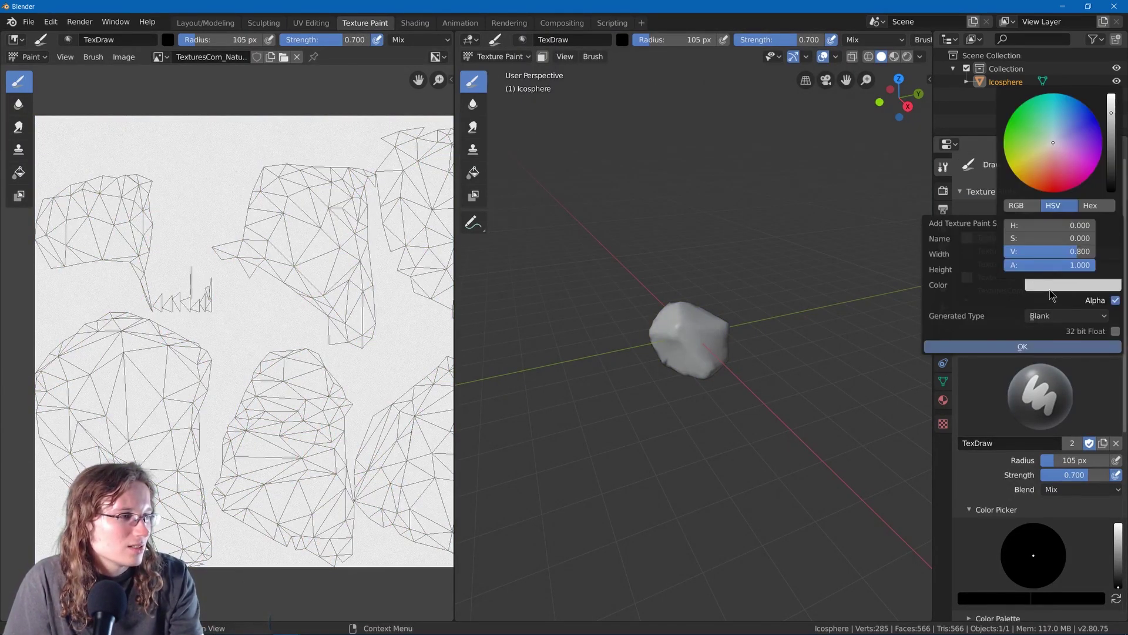
left_click_drag(1109, 160, 1109, 214)
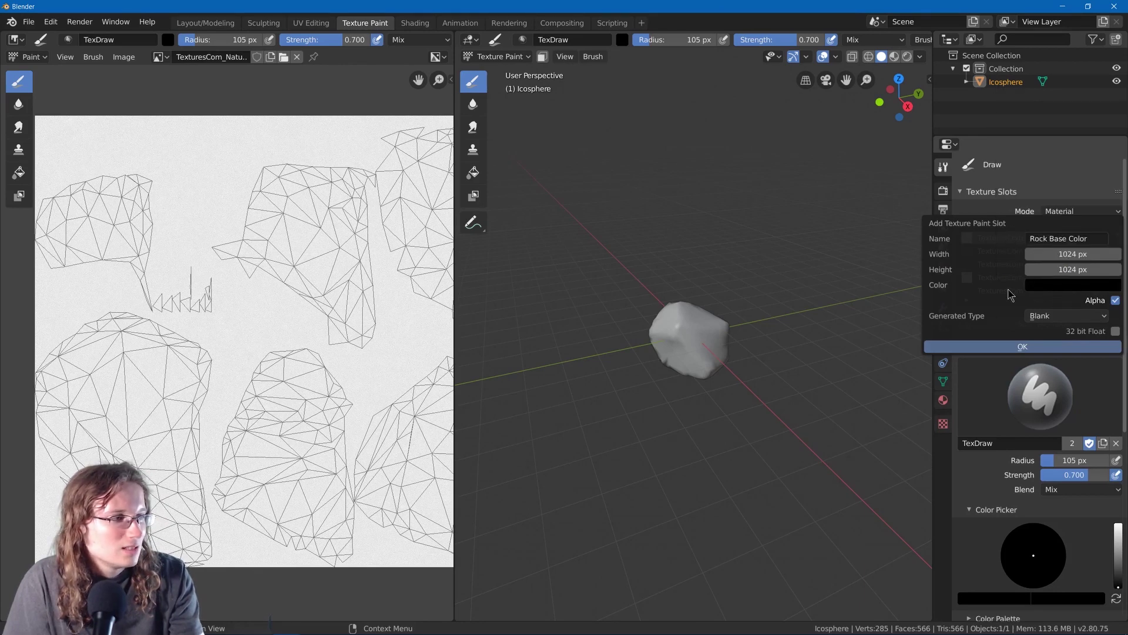
left_click(1051, 240)
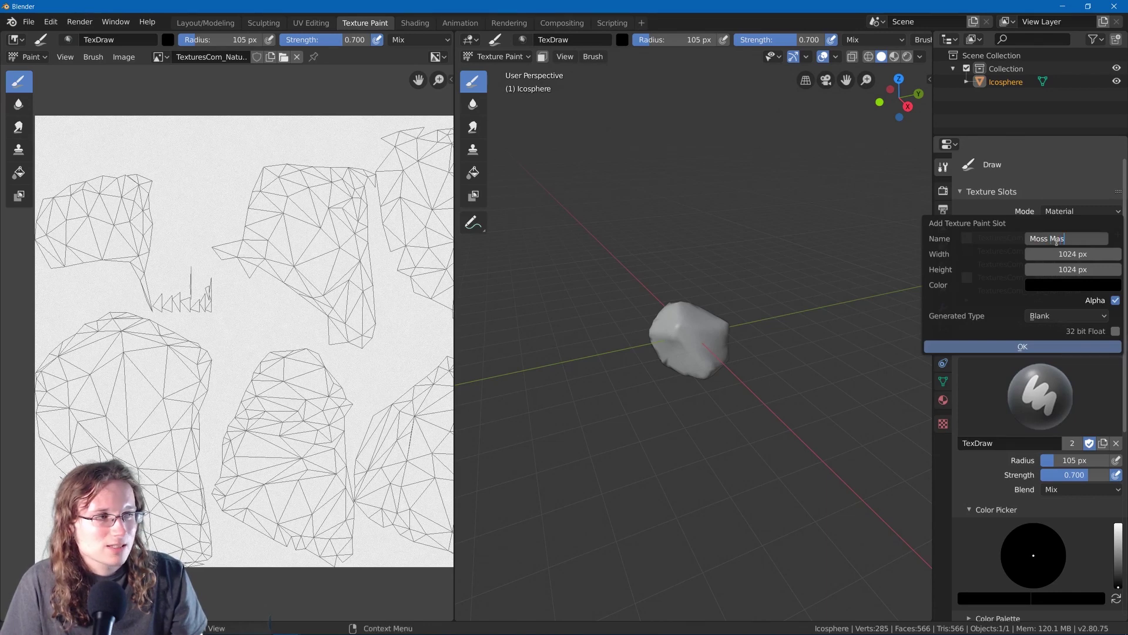
key("Return")
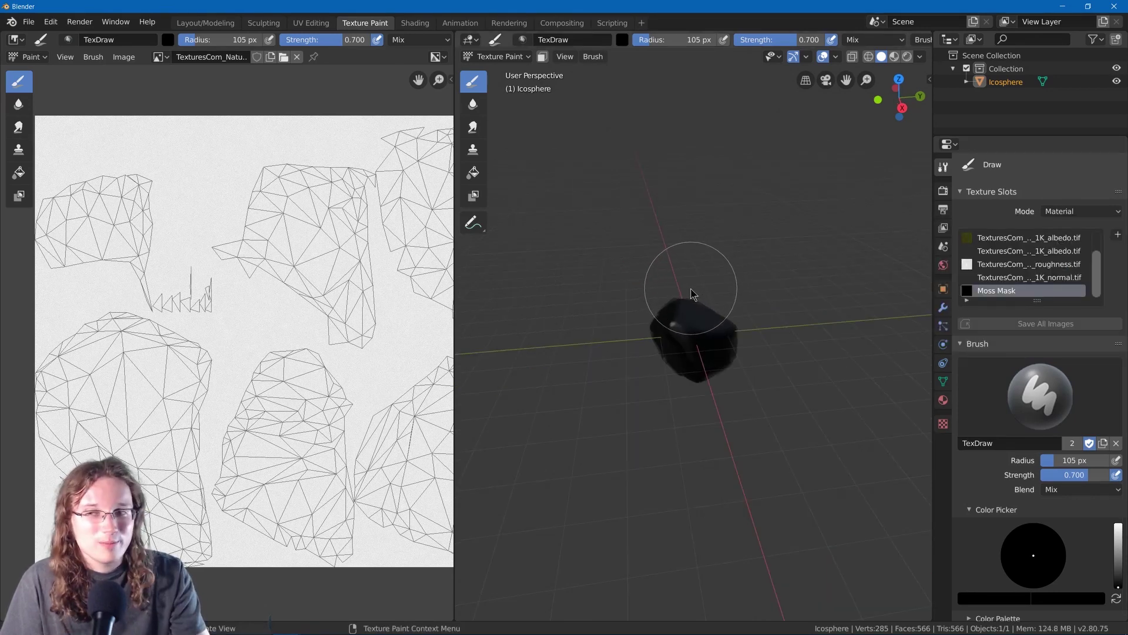
Set the brush color to white and paint the moss mask over the rock's upper surfaces.
middle_click_drag(685, 298, 641, 304)
middle_click_drag(645, 302, 666, 250, "ctrl")
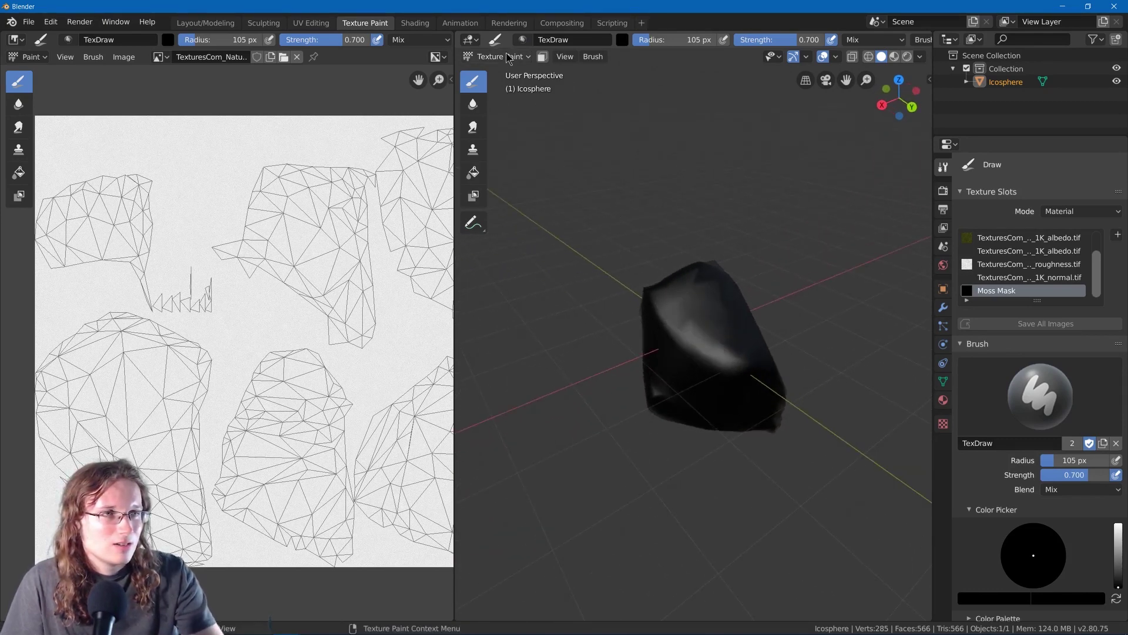
left_click(622, 40)
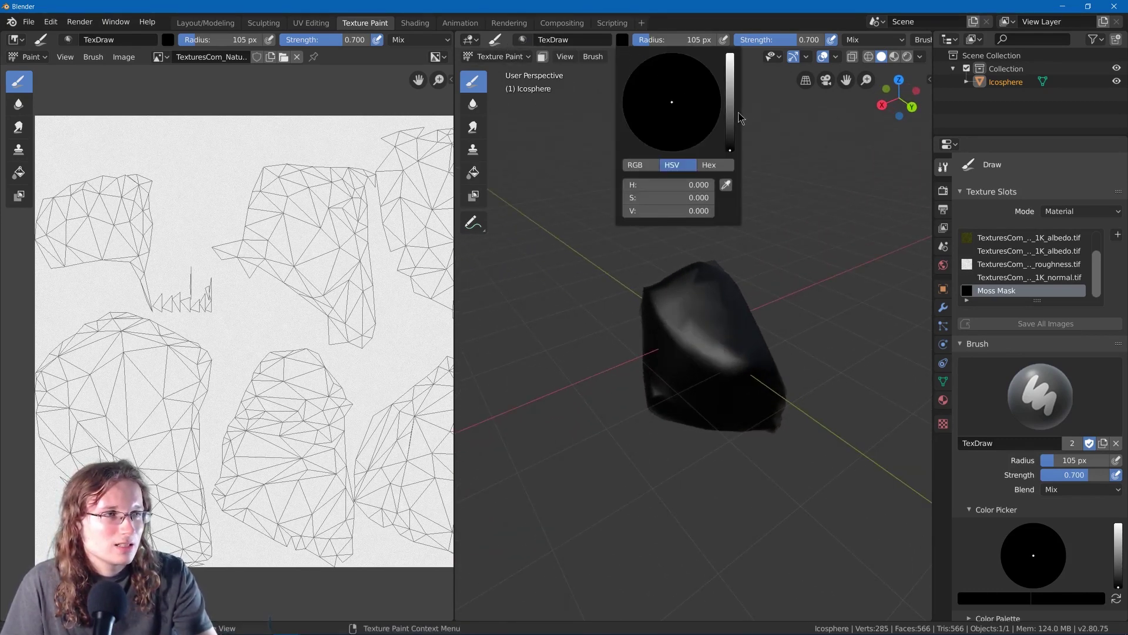
left_click_drag(732, 94, 731, 49)
middle_click_drag(746, 272, 688, 282)
mouse_move(686, 319)
left_mouse_down()
mouse_move(700, 304)
mouse_move(707, 312)
left_mouse_up()
middle_click_drag(707, 312, 756, 298)
mouse_move(668, 314)
middle_mouse_down()
mouse_move(729, 313)
mouse_move(728, 297)
middle_mouse_up()
left_click_drag(676, 306, 661, 299)
middle_click_drag(632, 299, 747, 299)
middle_click_drag(641, 322, 753, 310)
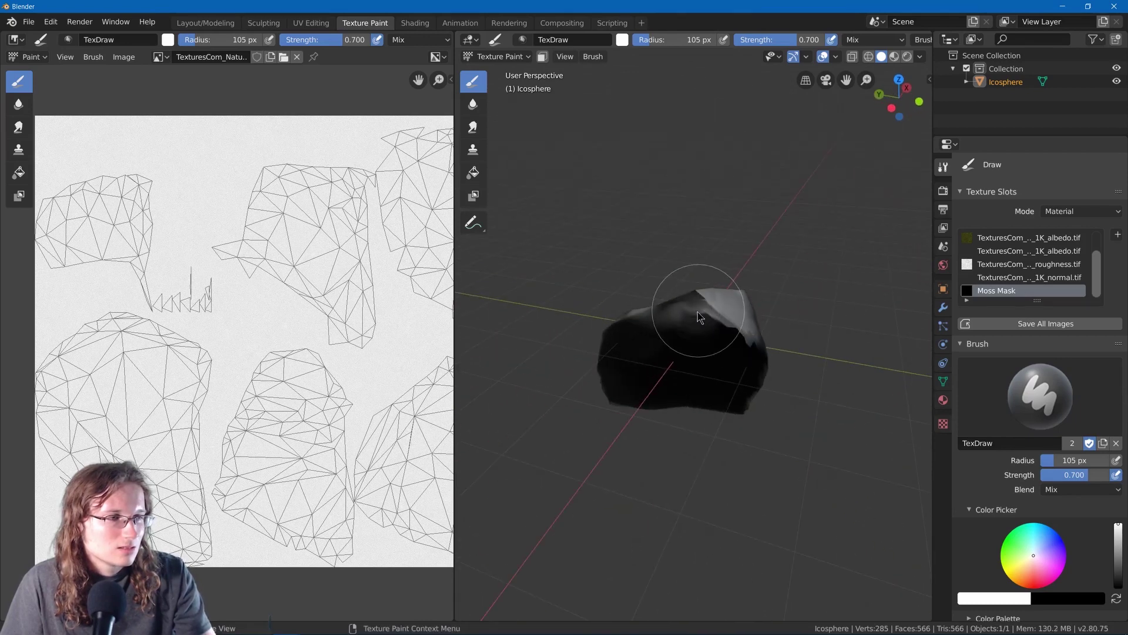
left_click_drag(695, 312, 664, 314)
middle_click_drag(664, 313, 692, 322)
left_click_drag(692, 322, 669, 319)
mouse_move(667, 316)
middle_mouse_down()
mouse_move(852, 268)
mouse_move(748, 267)
mouse_move(646, 305)
mouse_move(650, 284)
middle_mouse_up()
In the Shading workspace, move the Moss Mask node clear of the Principled BSDF and reposition the Normal Map node beside the shader.
left_click(411, 23)
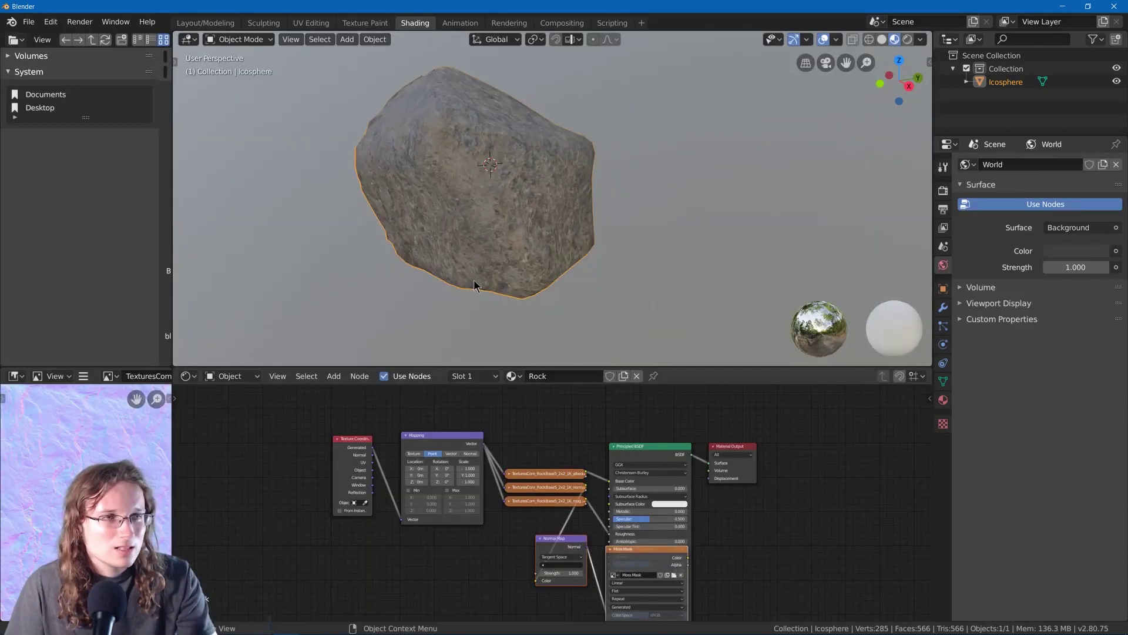
middle_click_drag(618, 529, 579, 459)
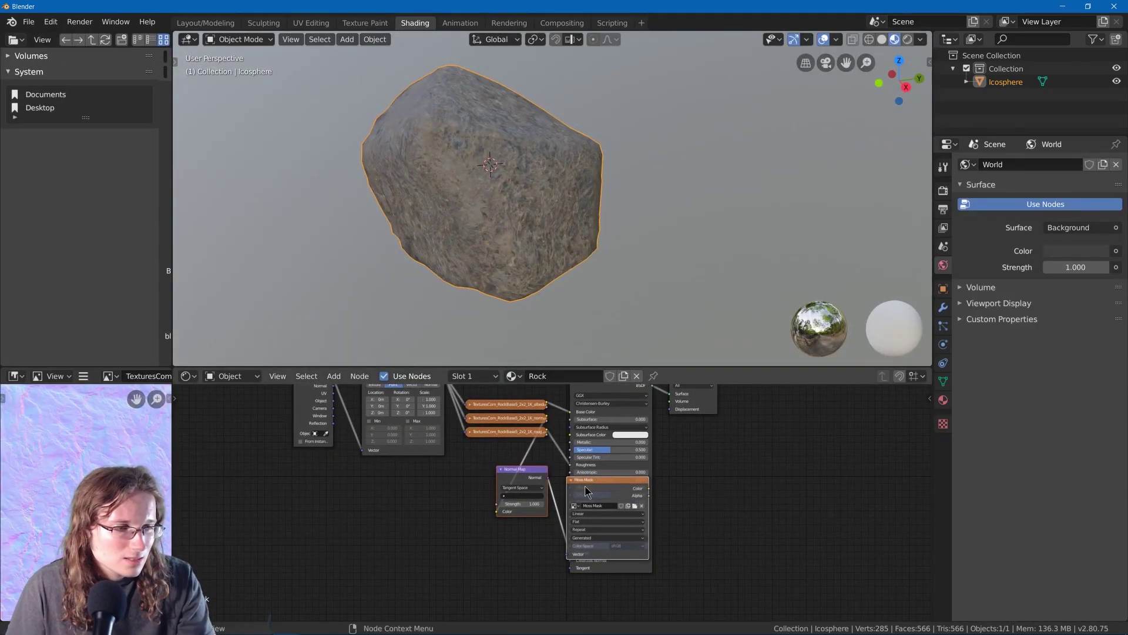
left_click_drag(584, 485, 307, 521)
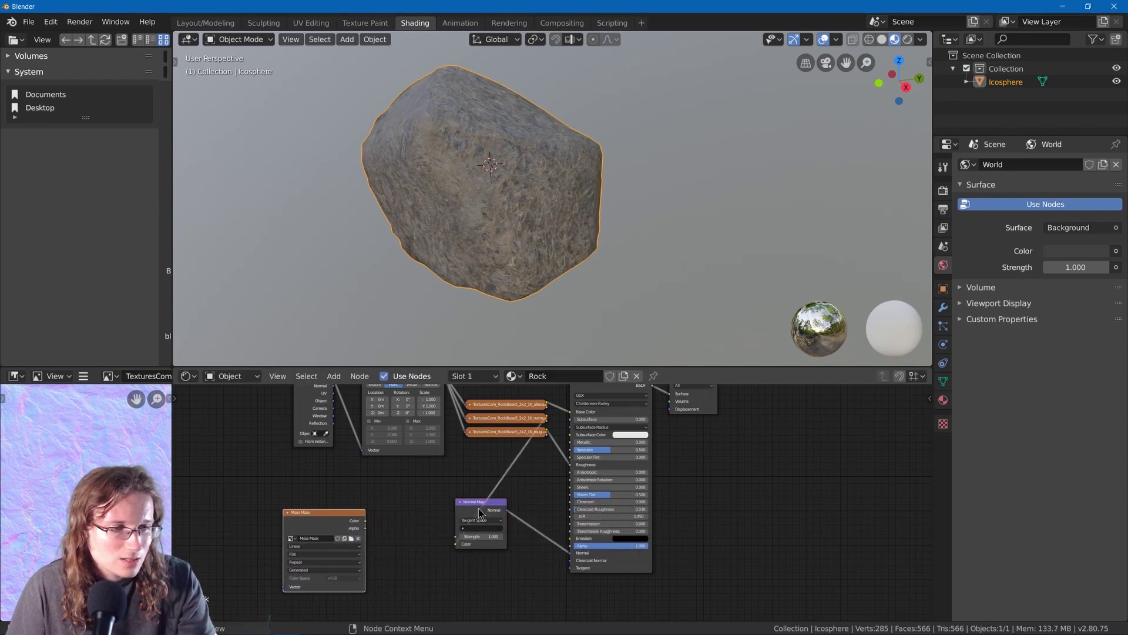
left_click_drag(478, 508, 529, 510)
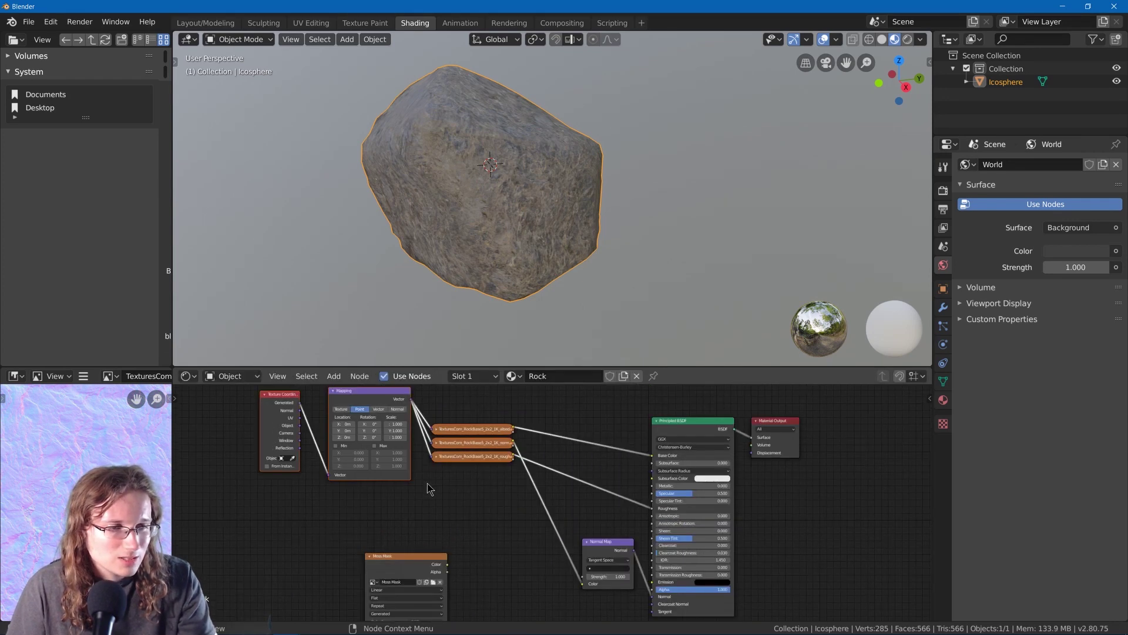
Move the three collapsed moss texture nodes to the space between the rock textures and the Moss Mask node.
key("shift+a")
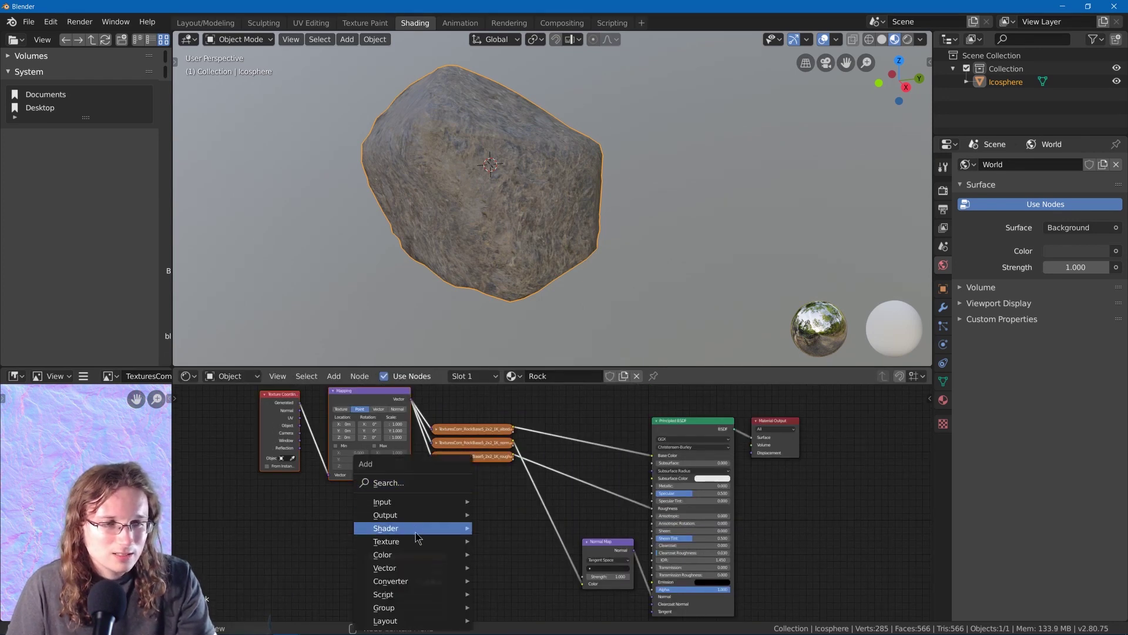
mouse_move(414, 540)
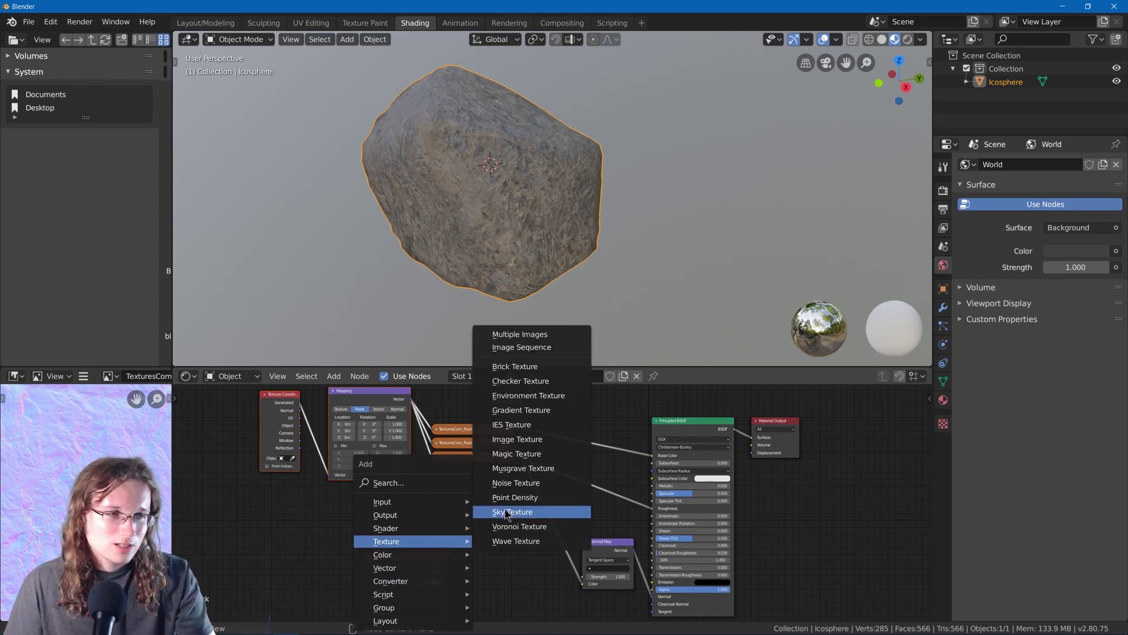
middle_click_drag(517, 460, 583, 448)
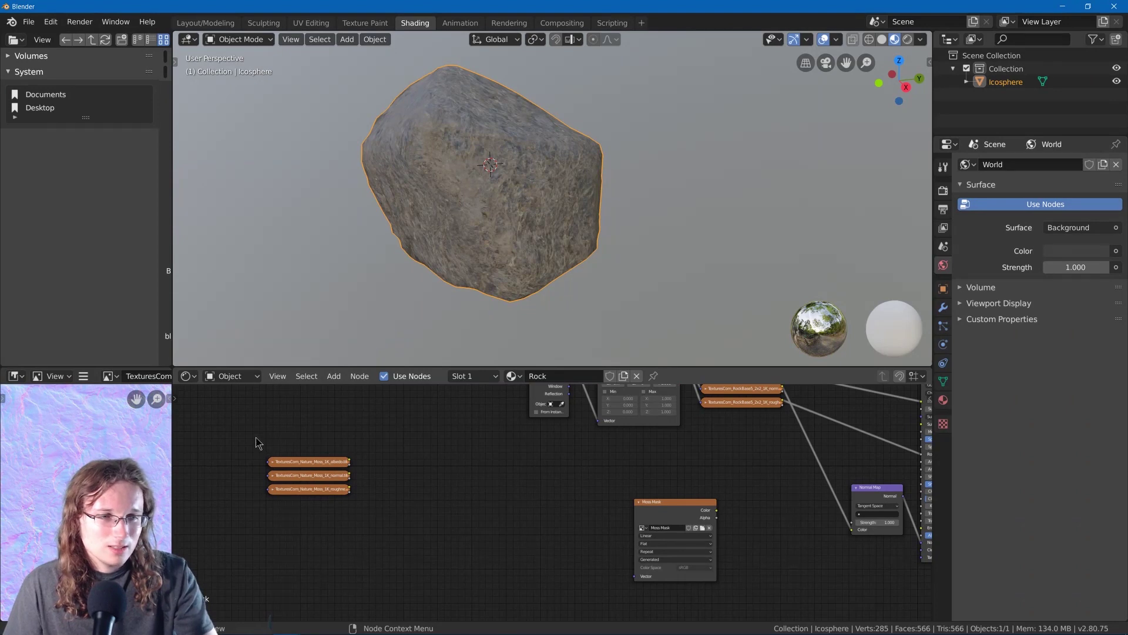
left_click_drag(257, 444, 338, 532)
key("g")
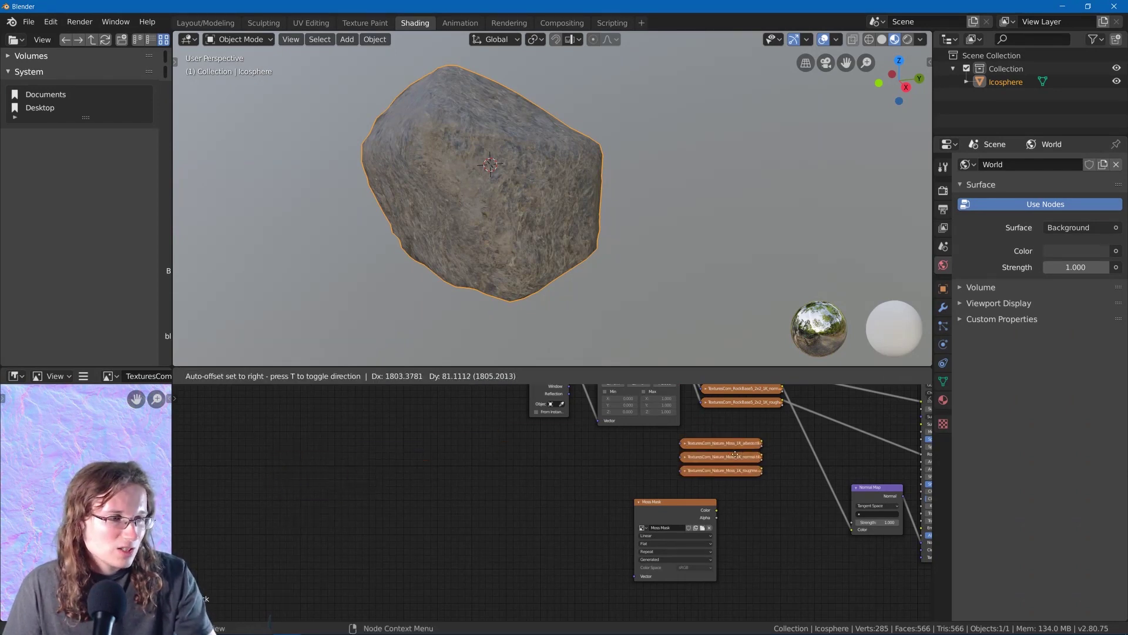
left_click(734, 454)
Set the moss albedo texture's projection to Box and collapse its node.
scroll(598, 435, "up", 4)
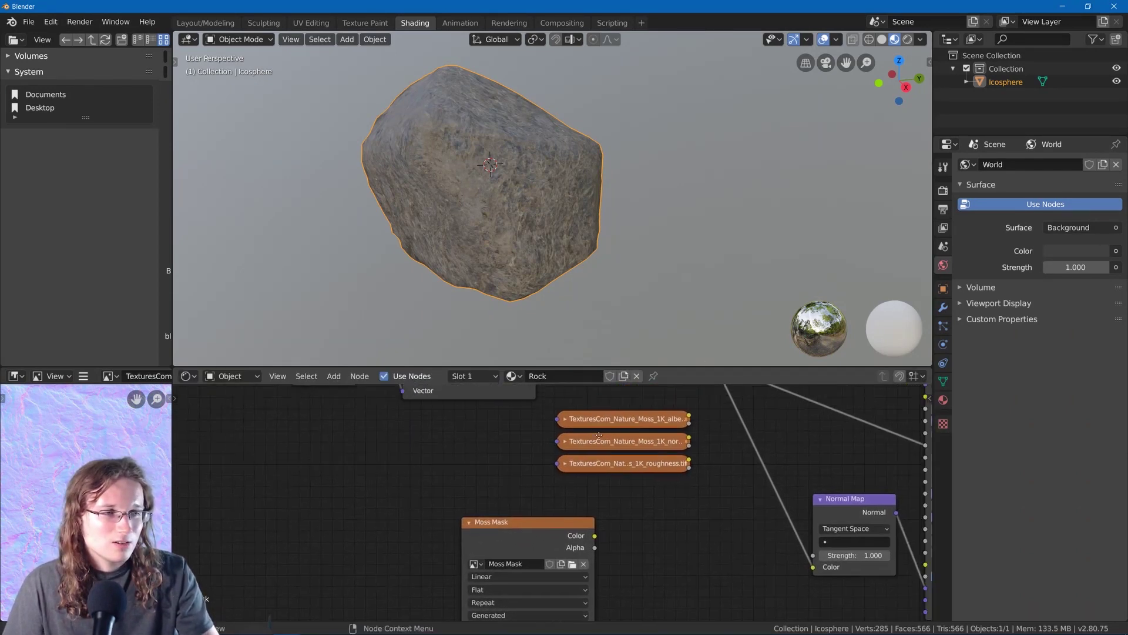
scroll(599, 435, "up", 2)
left_click(544, 429)
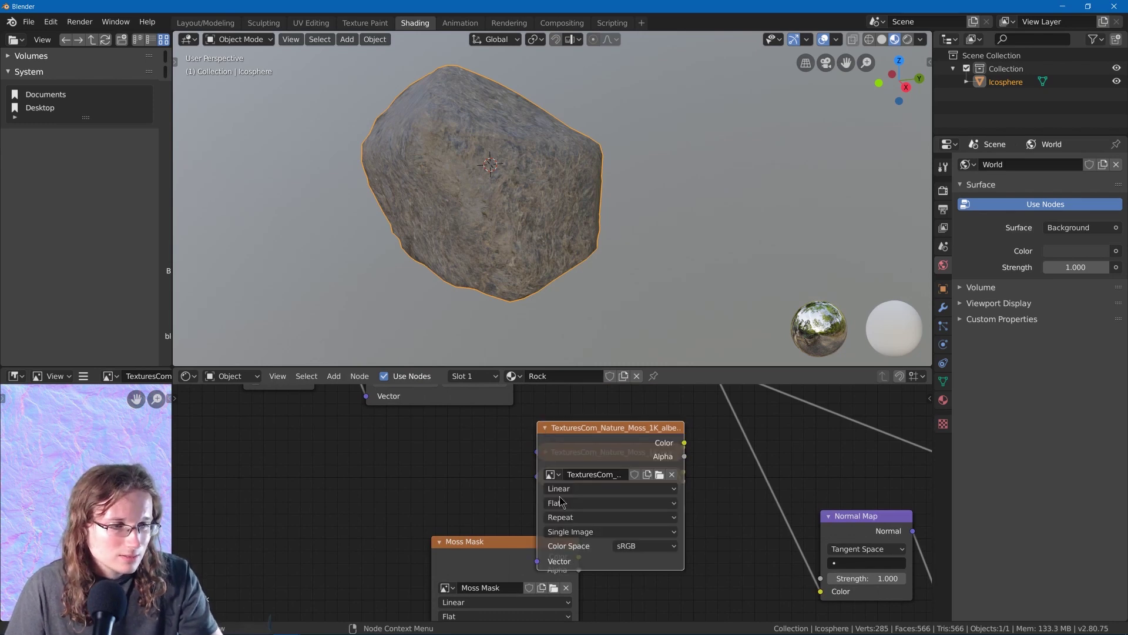
left_click(565, 505)
left_click(562, 547)
left_click(545, 428)
Set the moss normal texture's projection to Box with a blend of 0.252 and collapse its node.
left_click(546, 452)
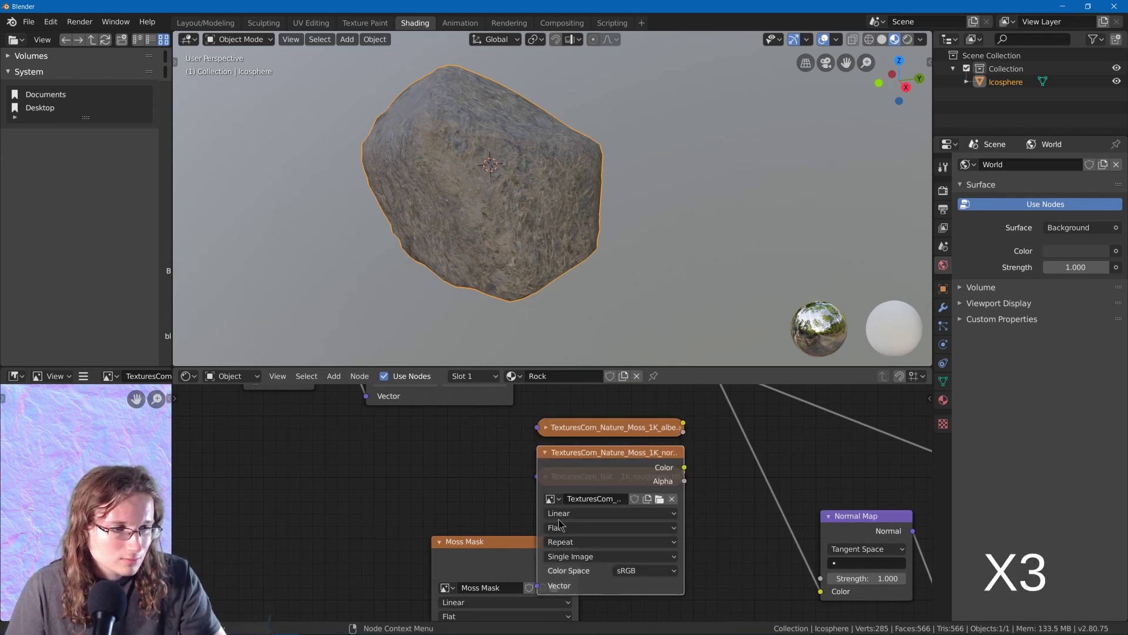
left_click(559, 519)
left_click(559, 527)
left_click(559, 528)
left_click(560, 555)
left_click(545, 453)
Set the moss roughness texture's projection to Box and collapse its node.
left_click(545, 476)
left_click(560, 552)
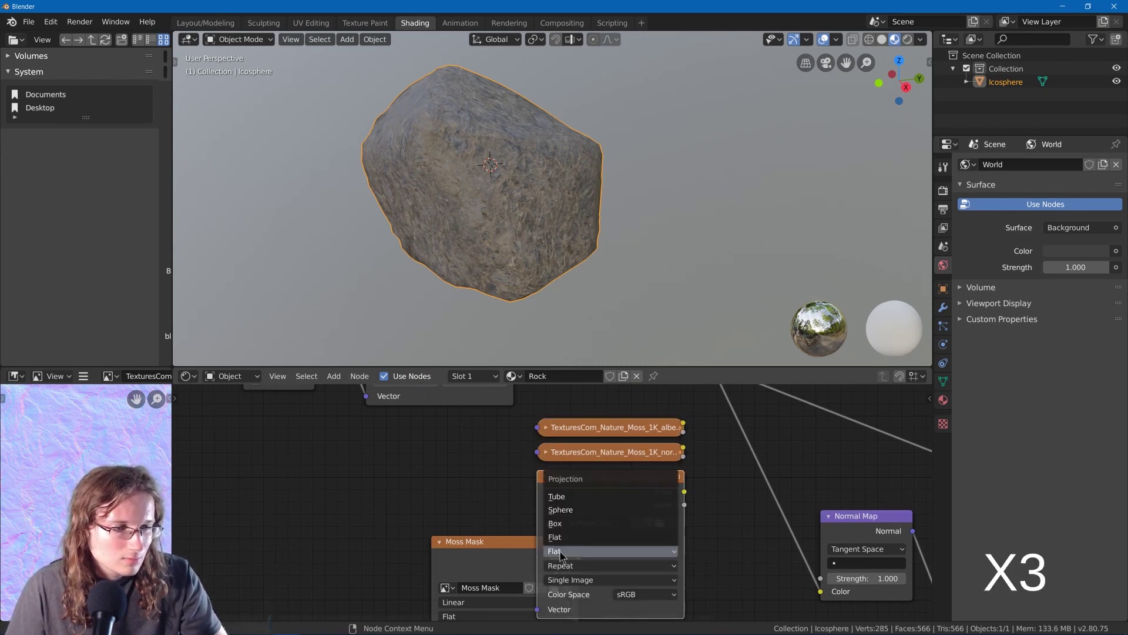
left_click(555, 523)
left_click(546, 476)
Set the moss normal texture's color space to Non-Color and collapse its node.
middle_click_drag(552, 463, 525, 422)
left_click(514, 468)
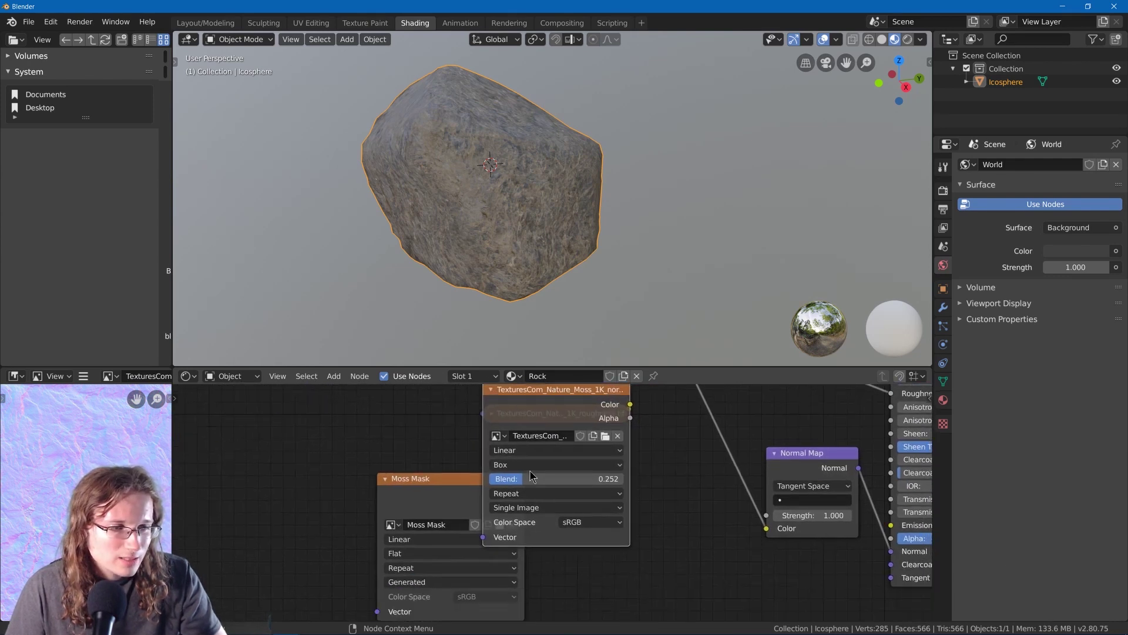
left_click(585, 523)
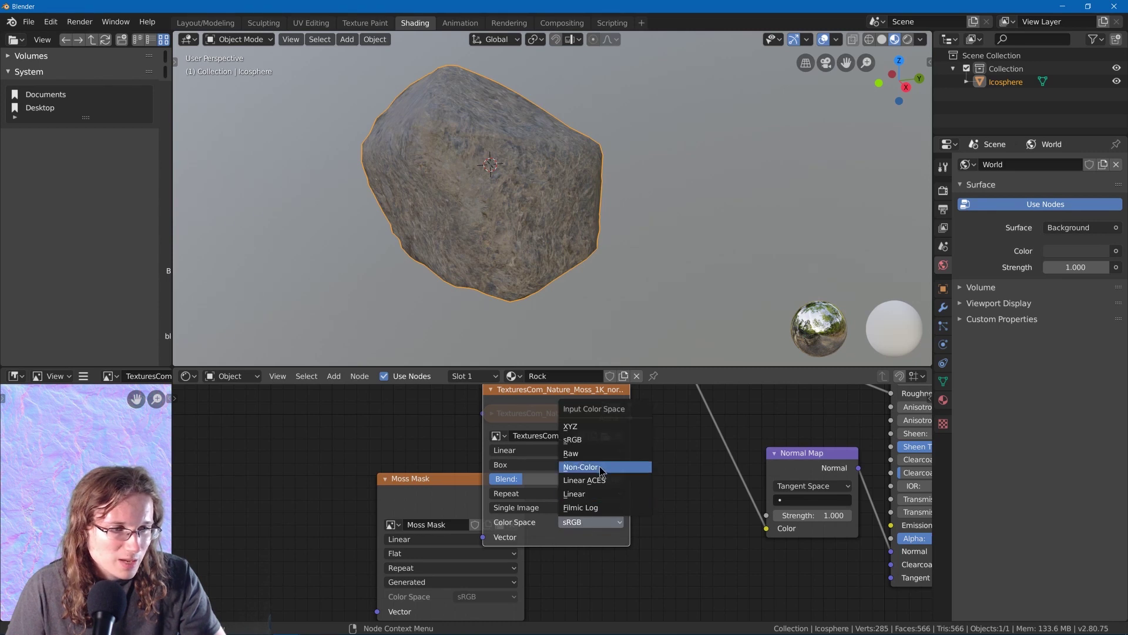
left_click(597, 468)
middle_click_drag(597, 471, 597, 532)
left_click(491, 454)
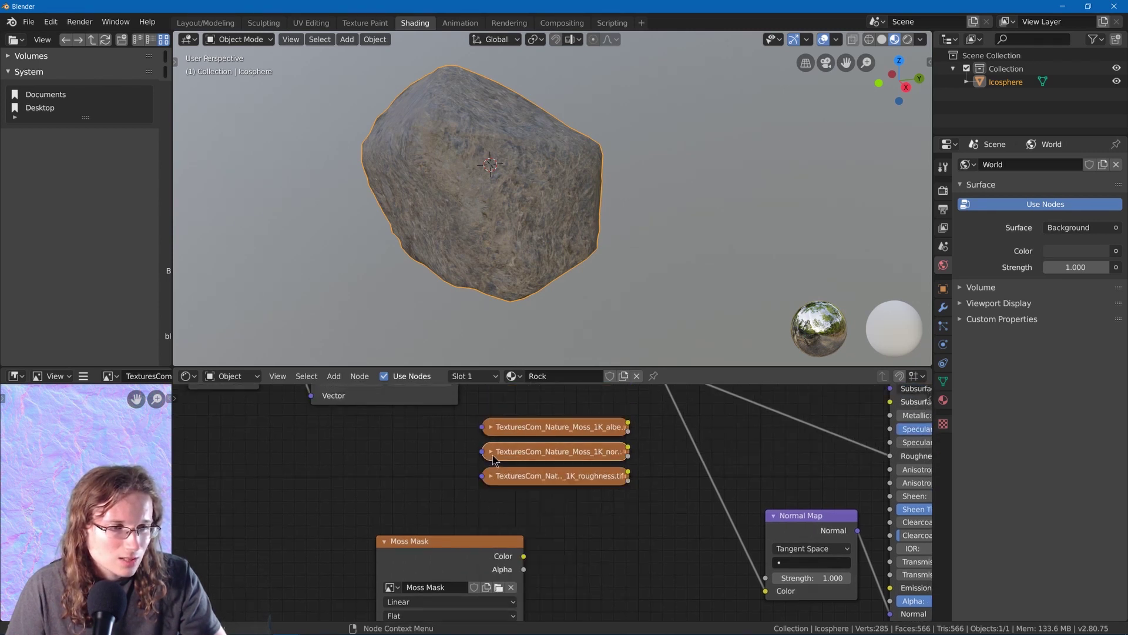
Link the Mapping node's Vector output to the moss albedo, normal and roughness textures.
middle_click_drag(535, 487, 569, 576)
middle_click_drag(516, 464, 524, 536)
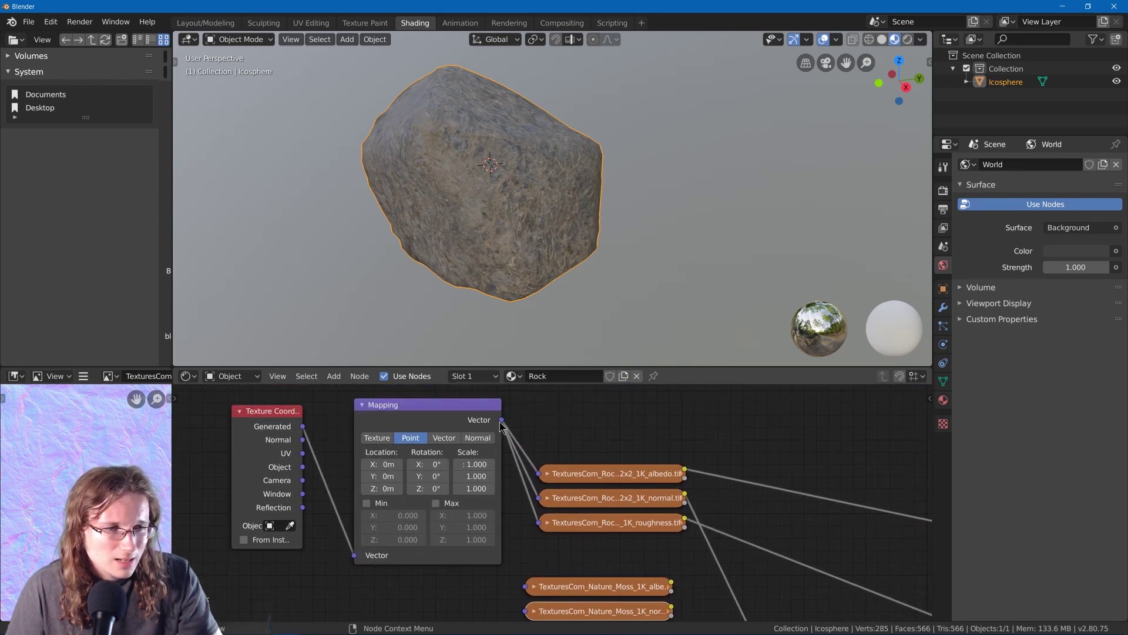
left_click_drag(503, 425, 509, 497)
left_click_drag(528, 582, 525, 585)
middle_click_drag(526, 567, 529, 523)
mouse_move(524, 478)
middle_mouse_down()
mouse_move(522, 503)
mouse_move(516, 467)
middle_mouse_up()
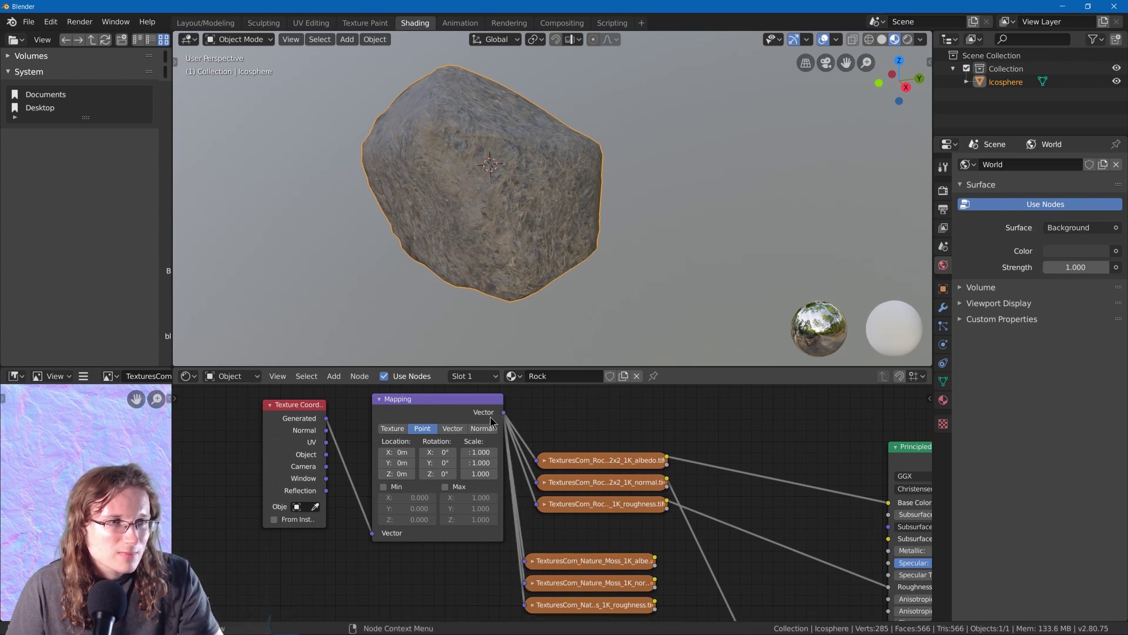
Try an X scale of 14.2 on the Mapping node and inspect the rock's surface from several sides.
middle_click_drag(470, 317, 461, 218)
scroll(486, 232, "up", 3)
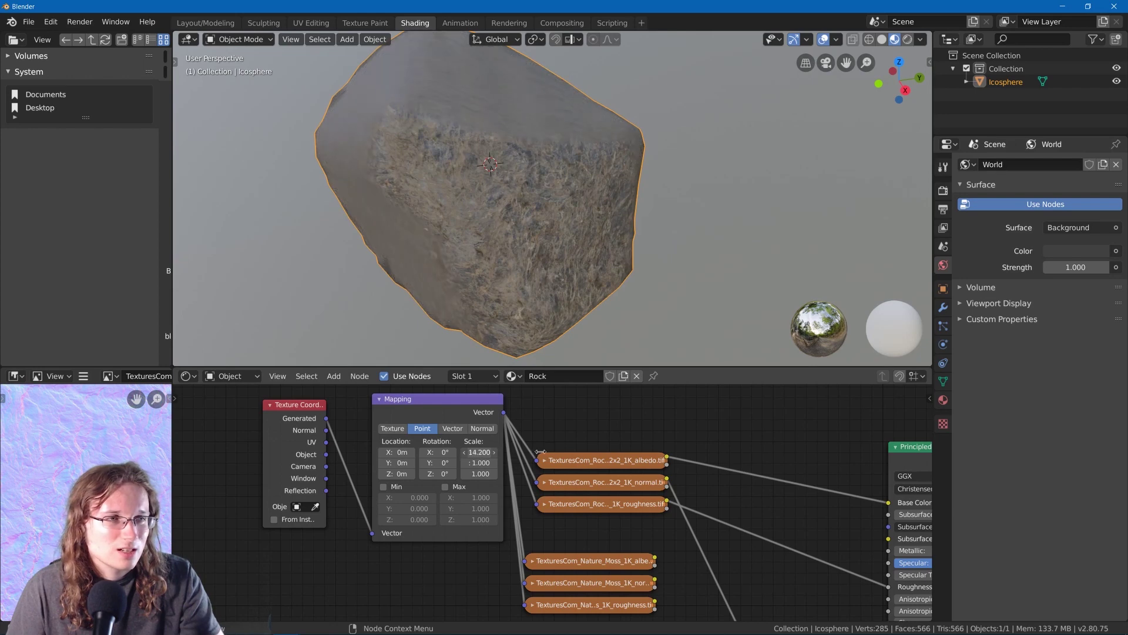
middle_click_drag(527, 295, 429, 255)
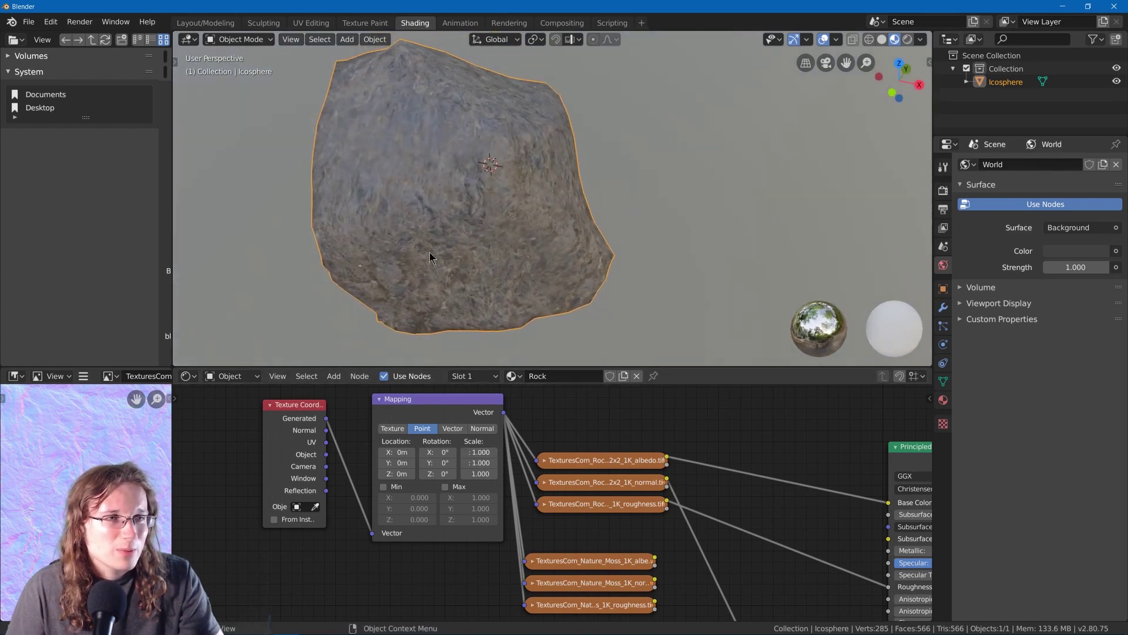
middle_click_drag(510, 243, 583, 238)
scroll(583, 237, "down", 2)
Add a MixRGB node on the link between the rock albedo texture and the Principled BSDF's Base Color.
middle_click_drag(656, 464, 589, 452)
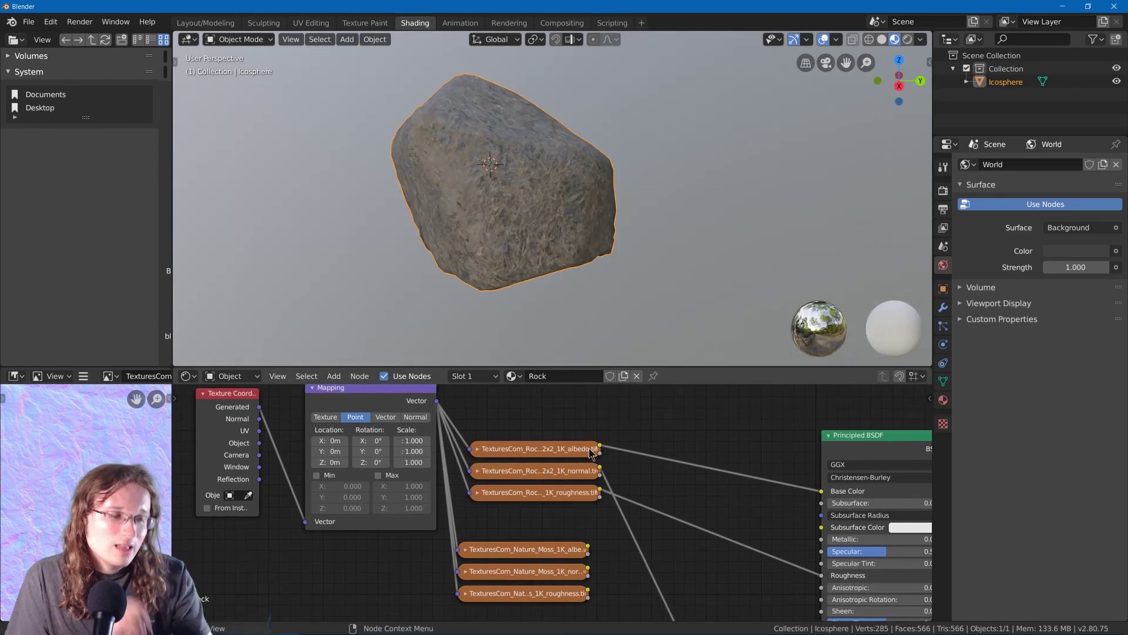
key("shift+a")
left_click(646, 465)
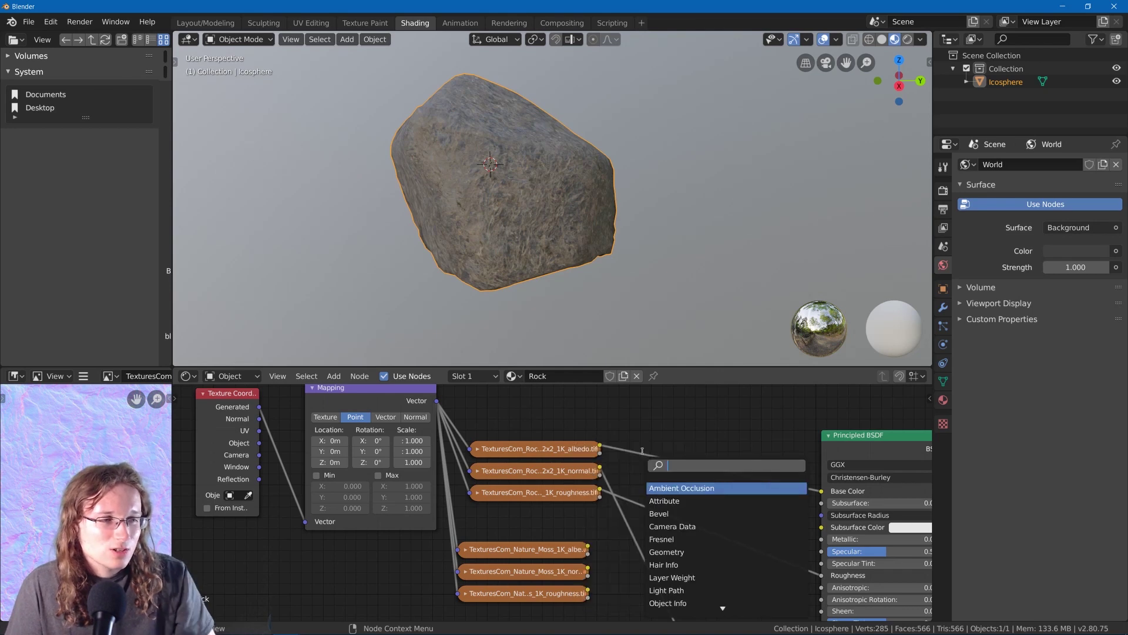
type("mixr")
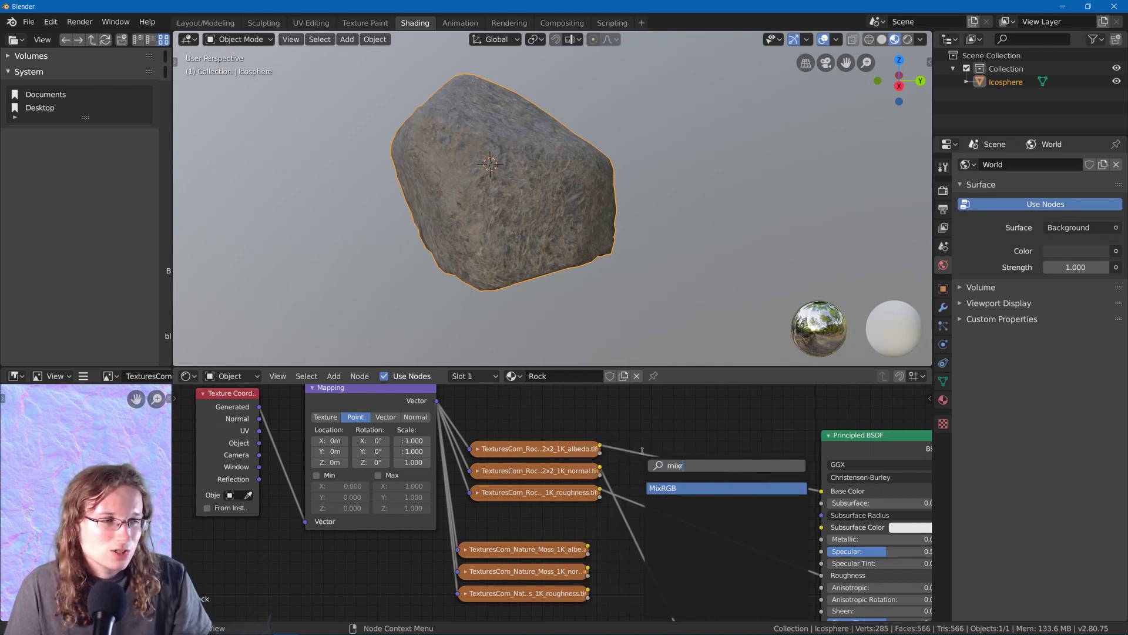
key("Return")
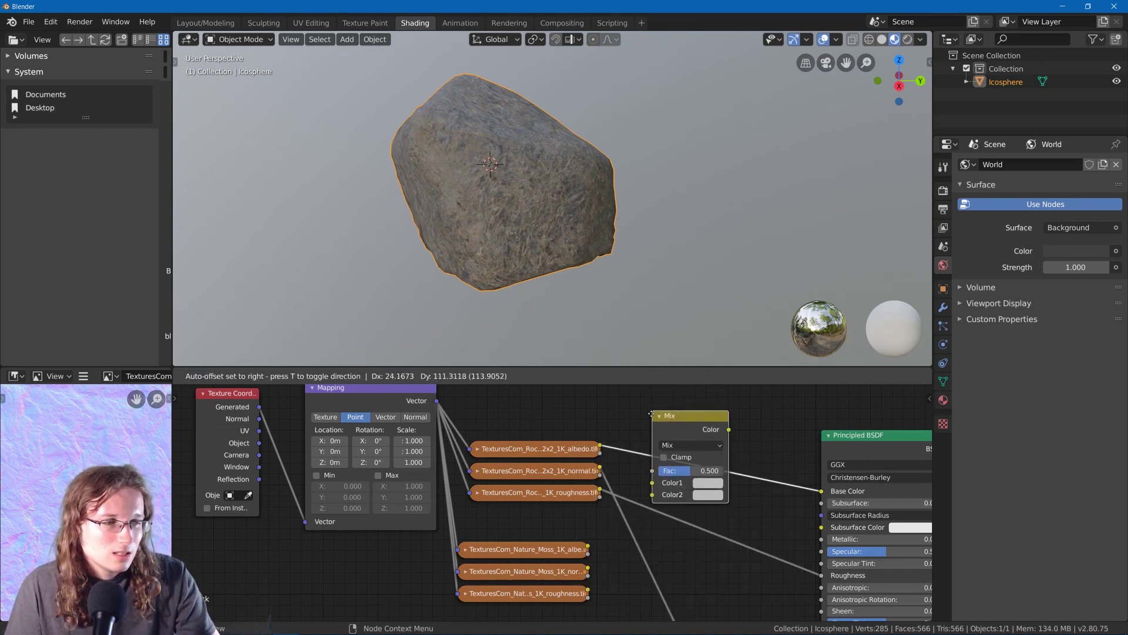
left_click(660, 398)
Link the moss albedo's color to the Mix node's Color2 and the Moss Mask's color to its Fac, and check the rock.
middle_click_drag(691, 424, 627, 392)
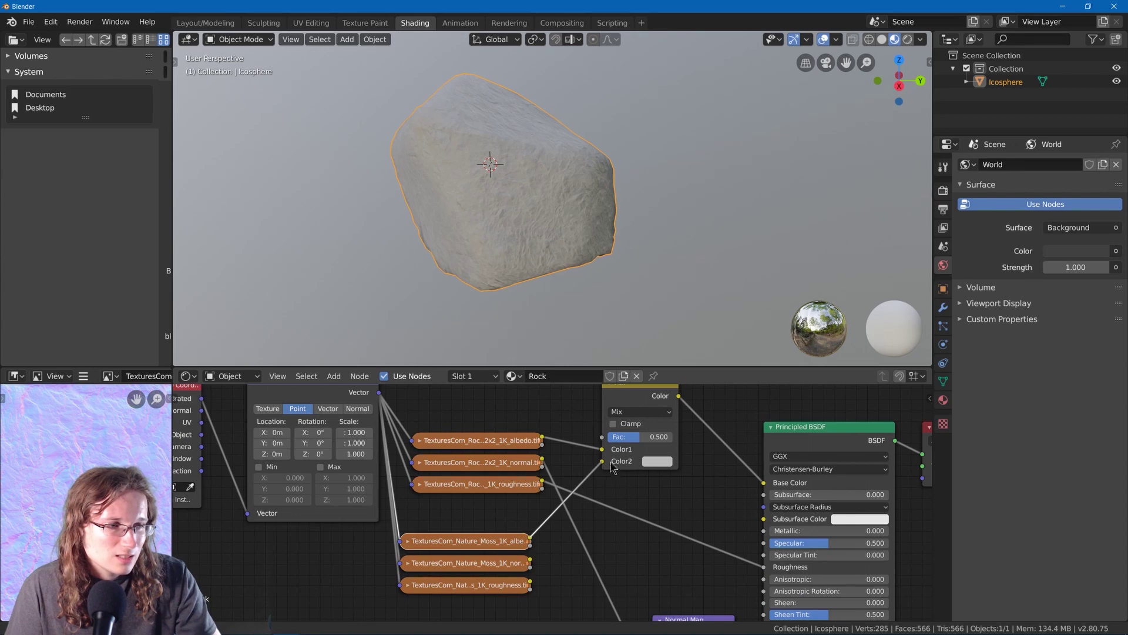
left_click_drag(611, 461, 609, 462)
middle_click_drag(598, 482, 629, 363)
left_click_drag(469, 536, 605, 404)
middle_click_drag(623, 411, 583, 506)
scroll(573, 508, "down", 6)
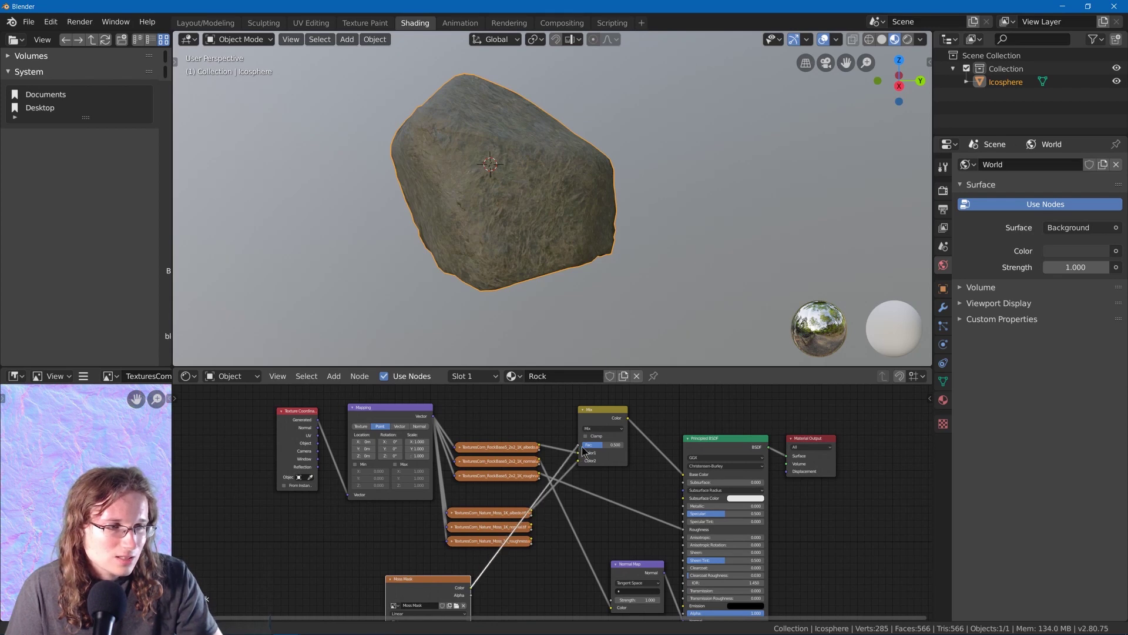
left_click_drag(582, 446, 581, 445)
middle_click_drag(602, 434, 574, 453)
scroll(575, 453, "up", 1)
middle_click_drag(523, 270, 546, 242)
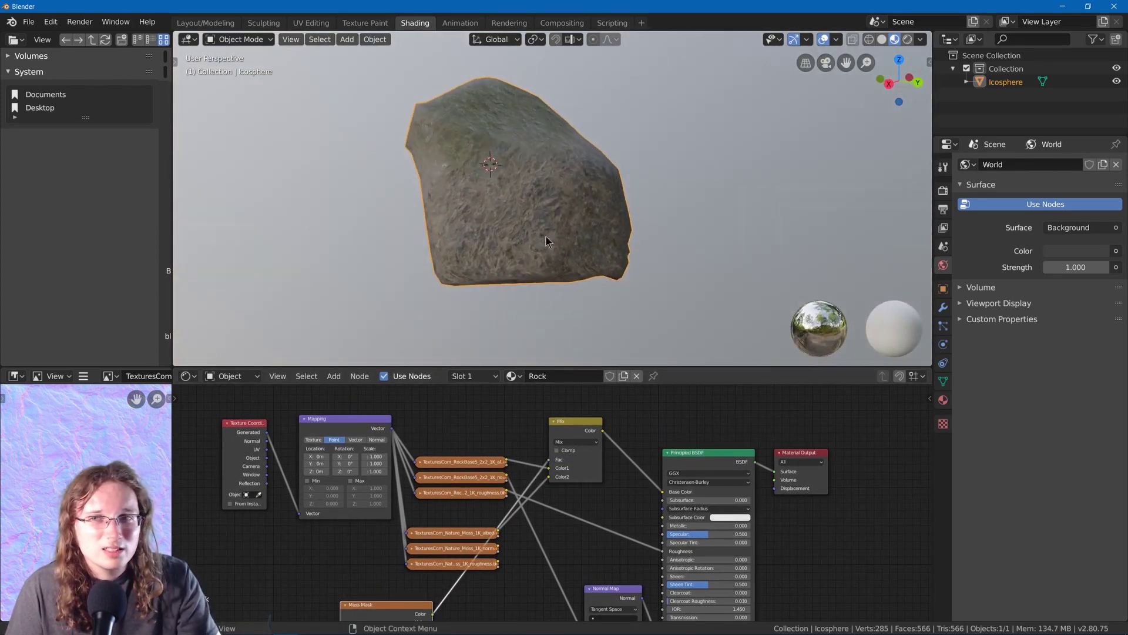
Duplicate the albedo Mix node and insert the copy on the link between the rock roughness texture and the Principled BSDF's Roughness.
middle_click_drag(503, 160, 464, 235)
middle_click_drag(464, 235, 479, 259)
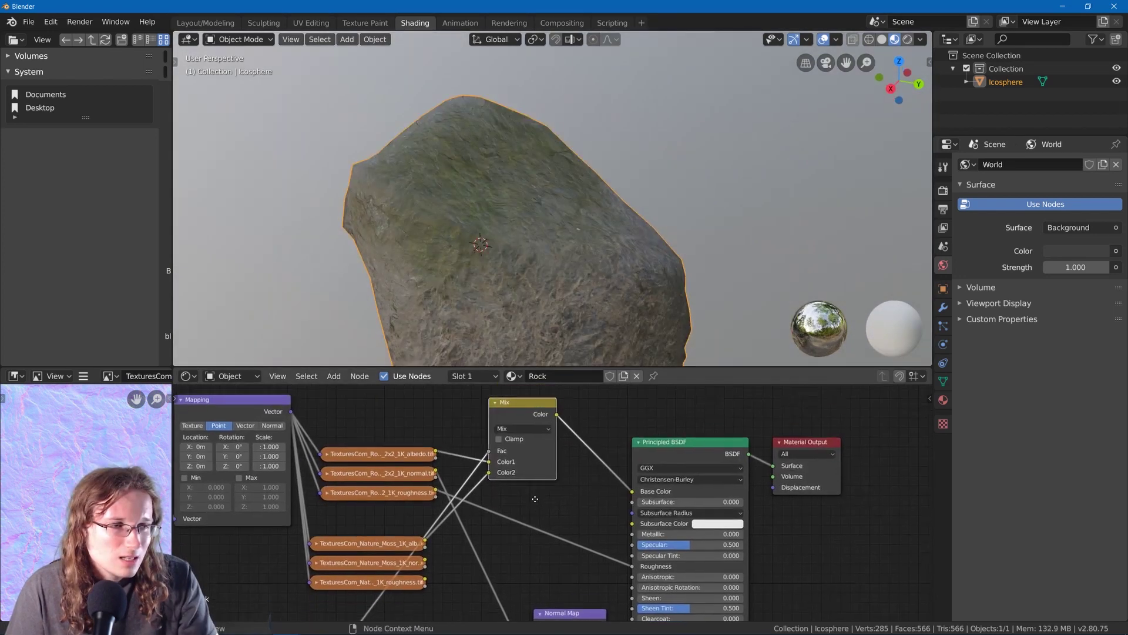
middle_click_drag(533, 495, 533, 506)
left_click(521, 428)
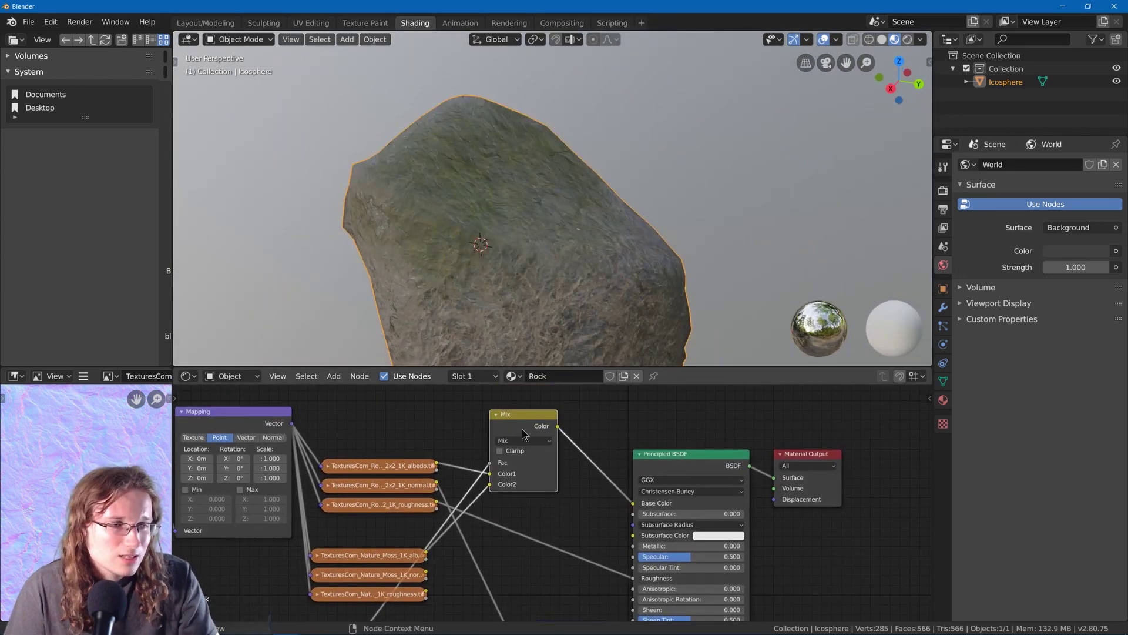
key("shift+d")
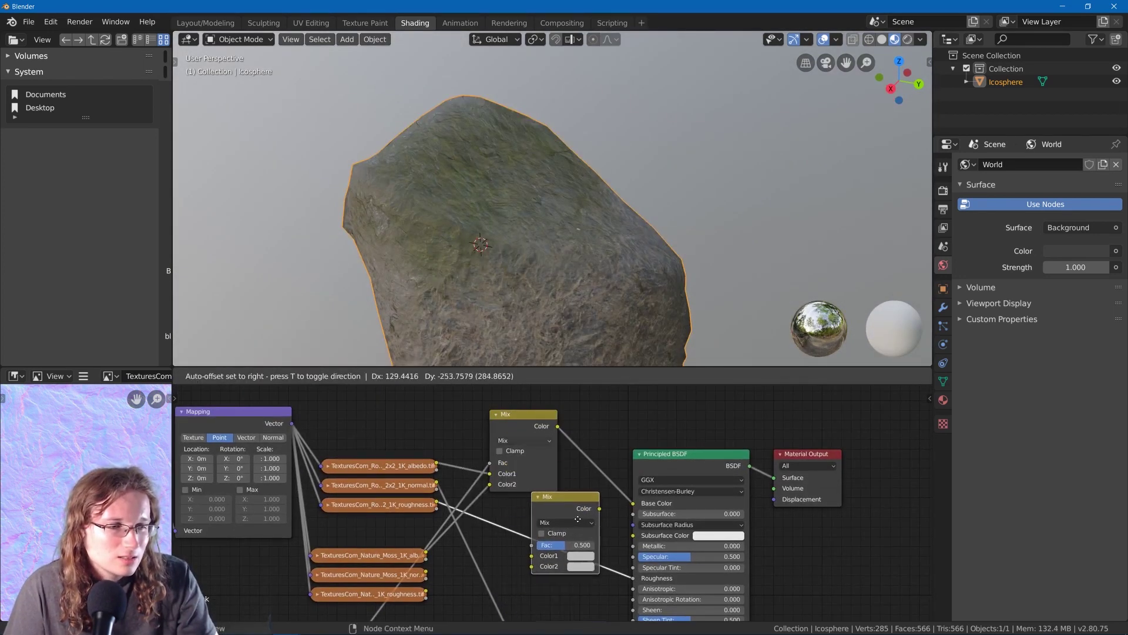
left_click(578, 519)
Link the Moss Mask's color to the roughness Mix node's Fac and the moss roughness texture to its Color2.
middle_click_drag(596, 486, 627, 415)
middle_click_drag(349, 547, 341, 514)
left_click_drag(367, 552, 548, 437)
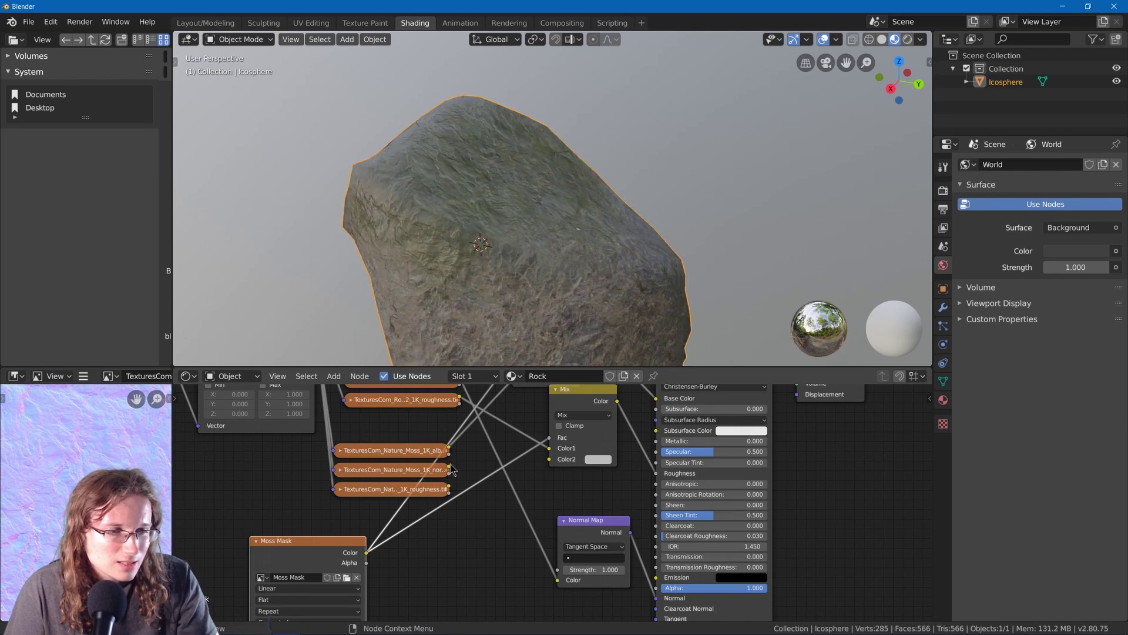
left_click_drag(450, 490, 551, 456)
middle_click_drag(551, 456, 482, 477)
Duplicate the roughness Mix node and insert the copy on the link between the rock normal texture and the Normal Map node.
left_click(526, 451)
key("shift+d")
left_click(444, 582)
left_click_drag(497, 511, 509, 498)
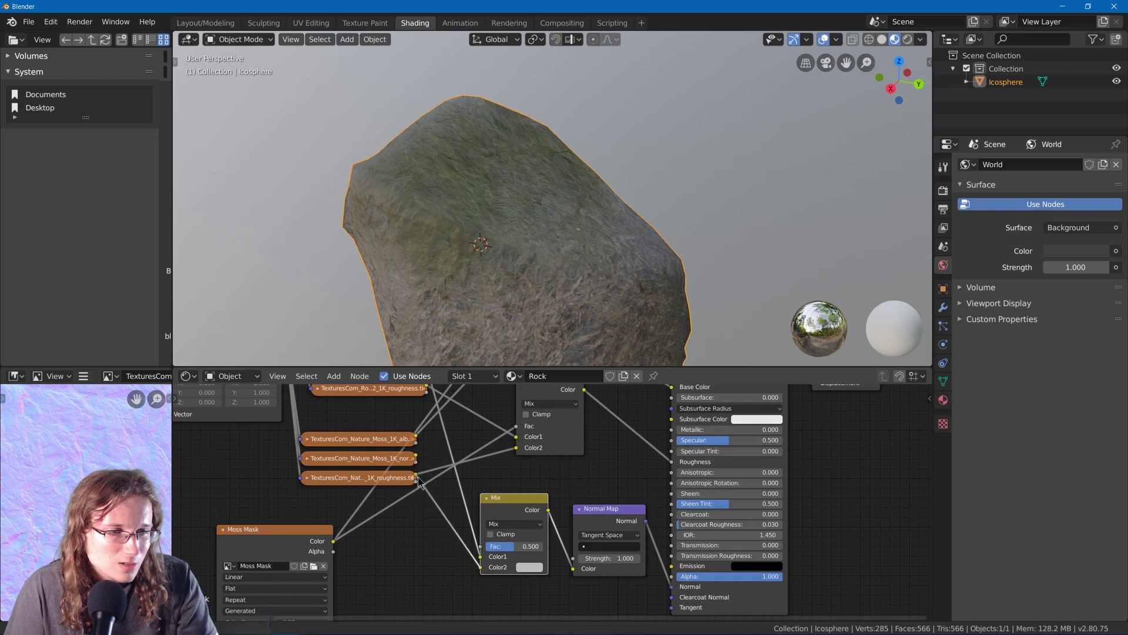
Link the moss normal texture to the new Mix node's Color2 and the Moss Mask's color to its Fac.
left_click_drag(430, 454, 431, 454)
middle_click_drag(432, 453, 430, 491)
middle_click_drag(509, 461, 514, 403)
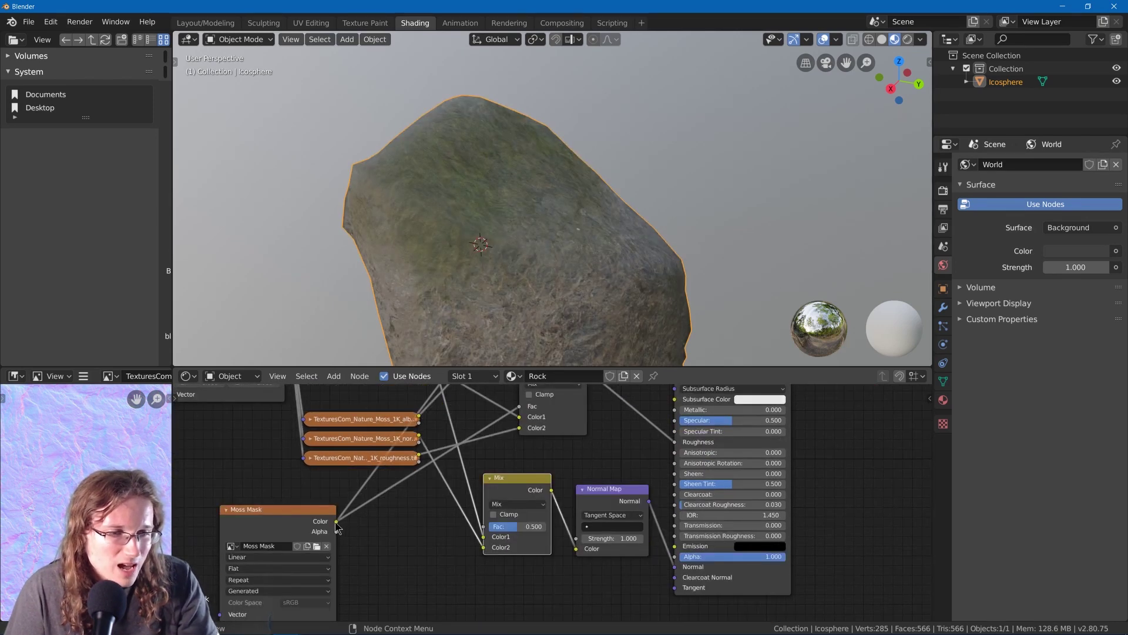
left_click_drag(336, 522, 485, 526)
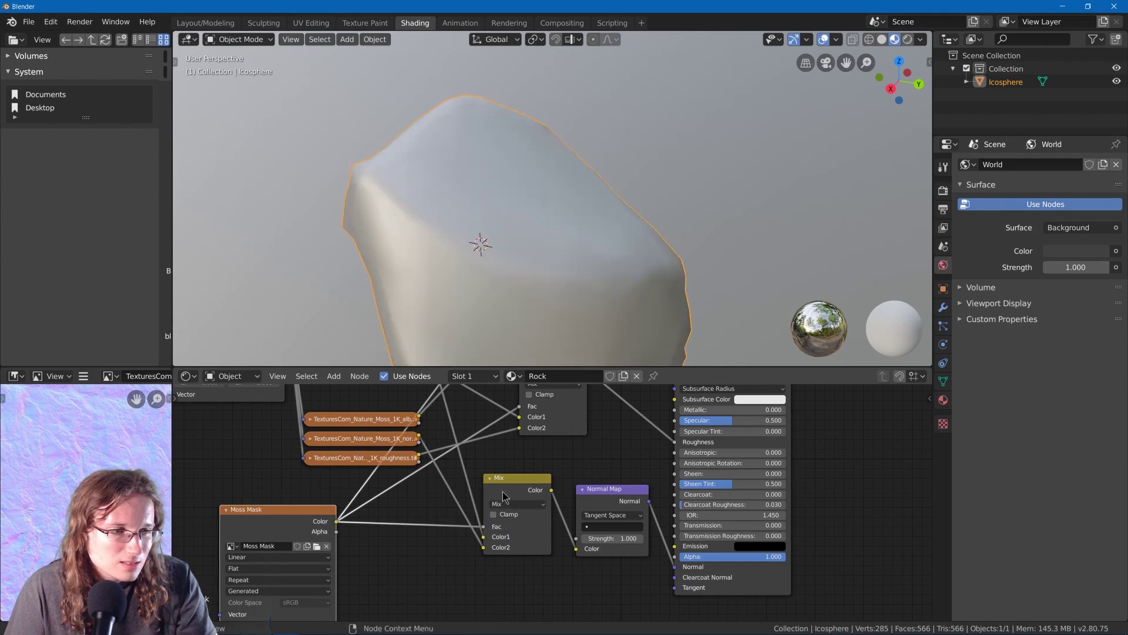
Examine the blend of moss and rock on the surface from several angles.
middle_click_drag(500, 497, 443, 522)
scroll(489, 341, "down", 2)
middle_click_drag(490, 341, 490, 376)
scroll(521, 262, "up", 2)
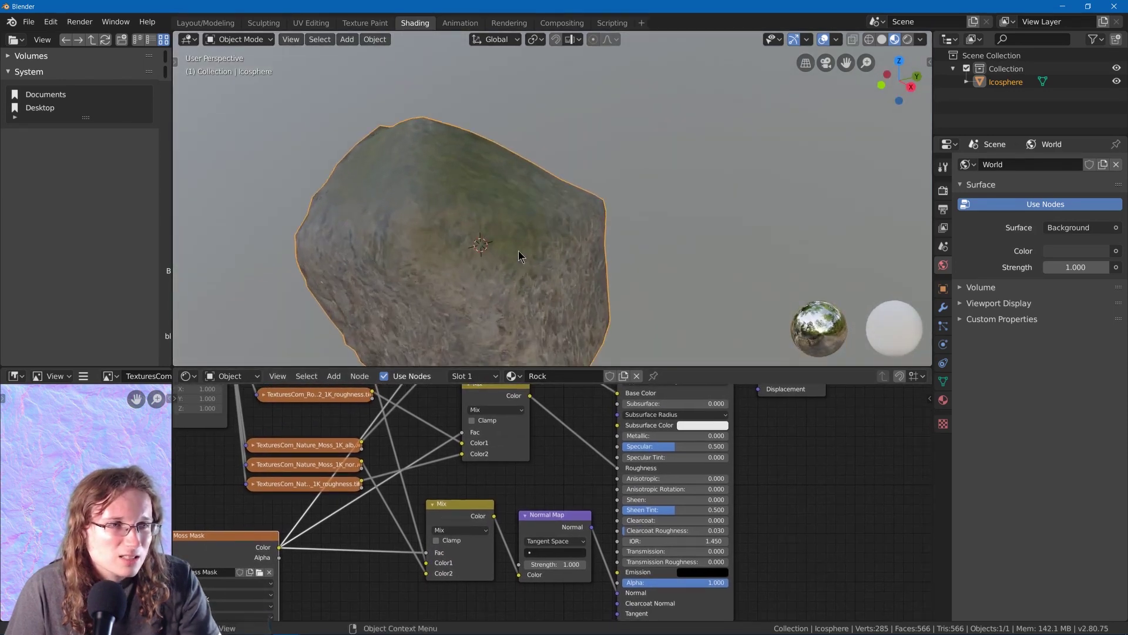
middle_click_drag(519, 255, 487, 250)
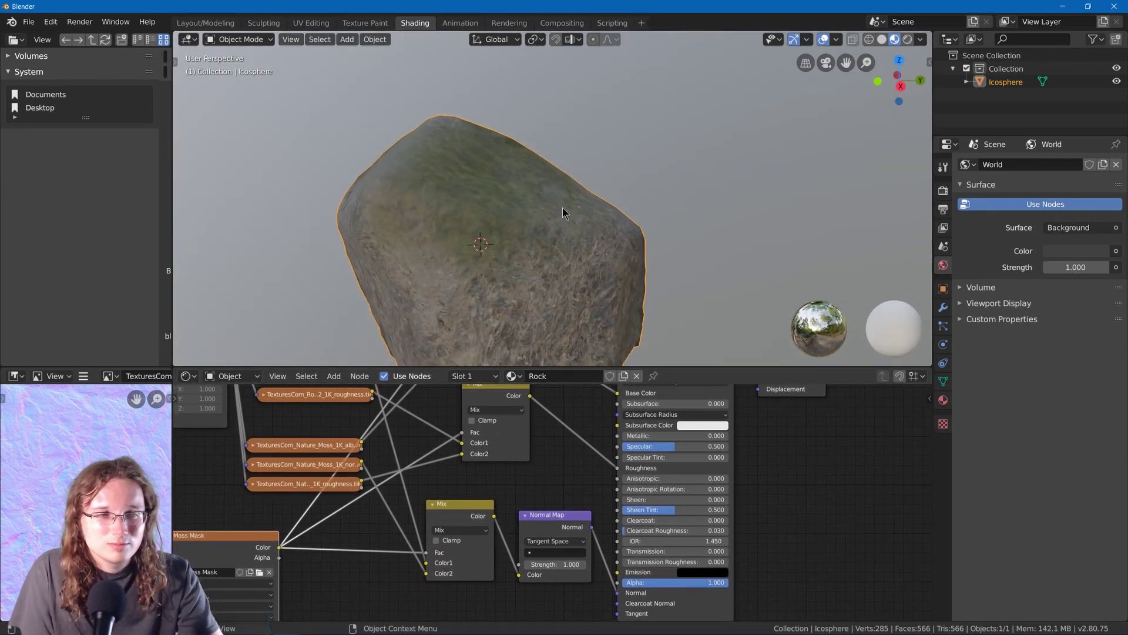
middle_click_drag(563, 209, 545, 189)
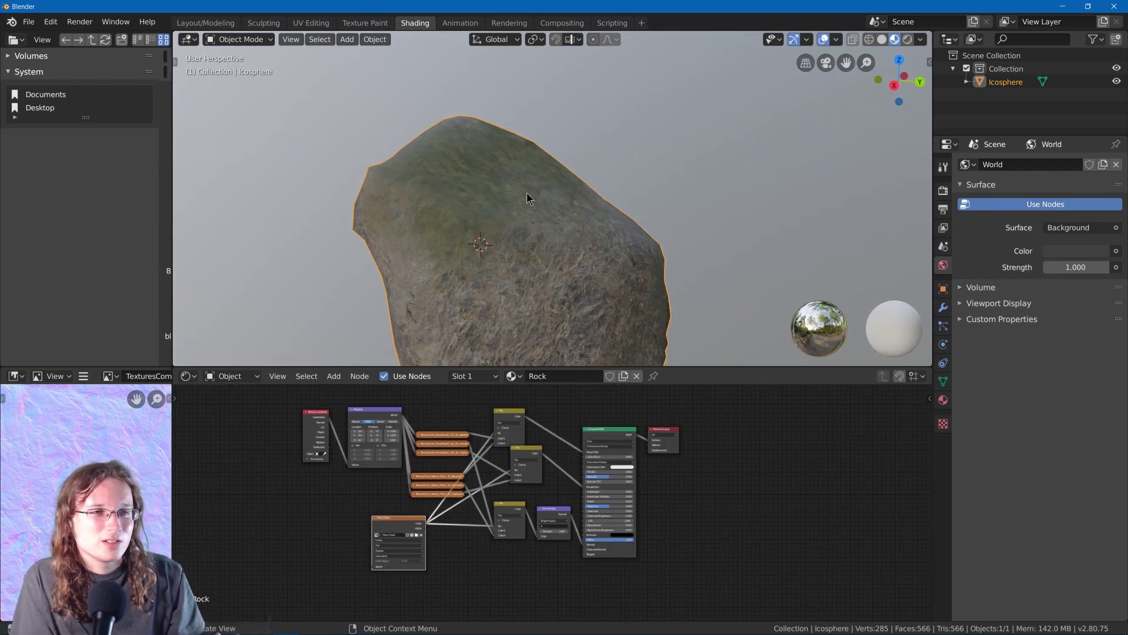
middle_click_drag(527, 193, 592, 298)
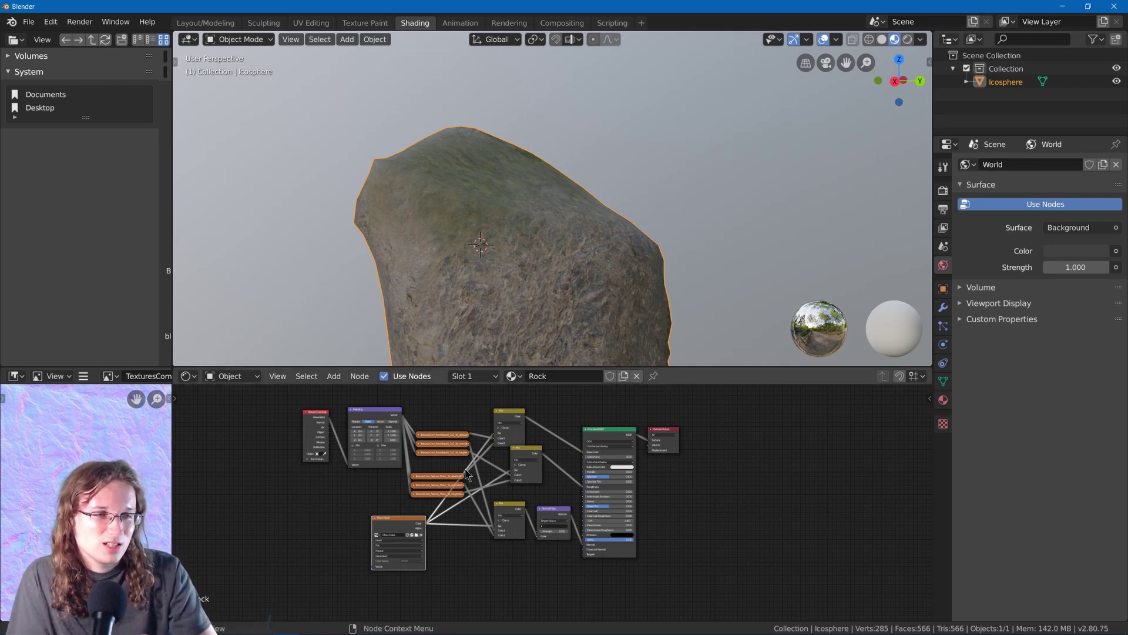
Switch the render engine to Cycles and expand the Bake settings.
middle_click_drag(465, 470, 475, 473)
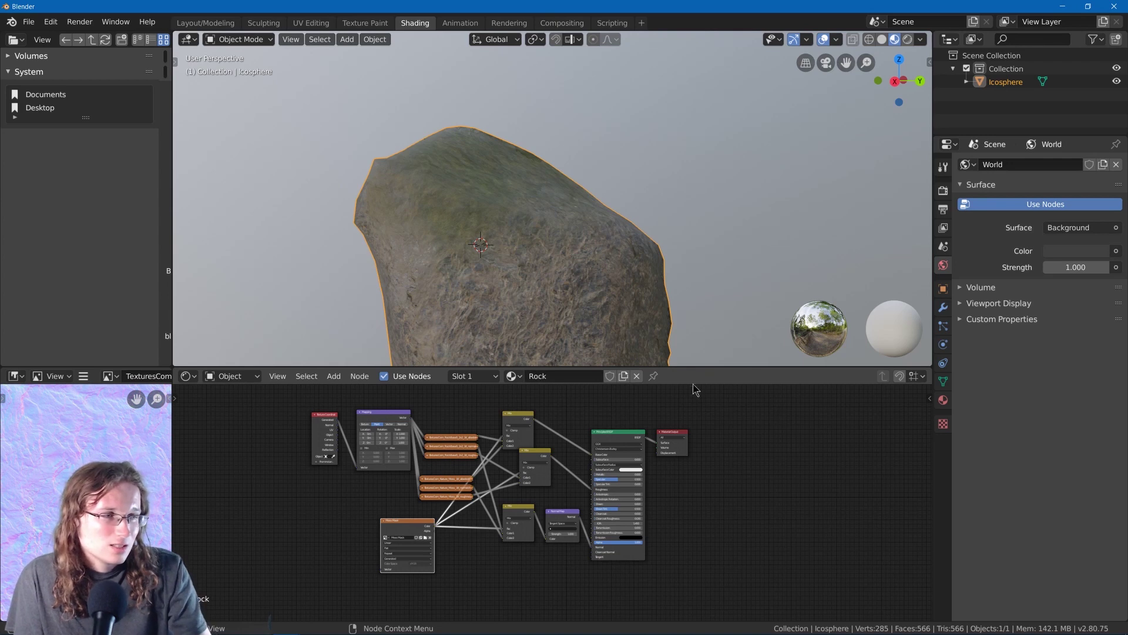
middle_click_drag(693, 385, 642, 383)
left_click(943, 191)
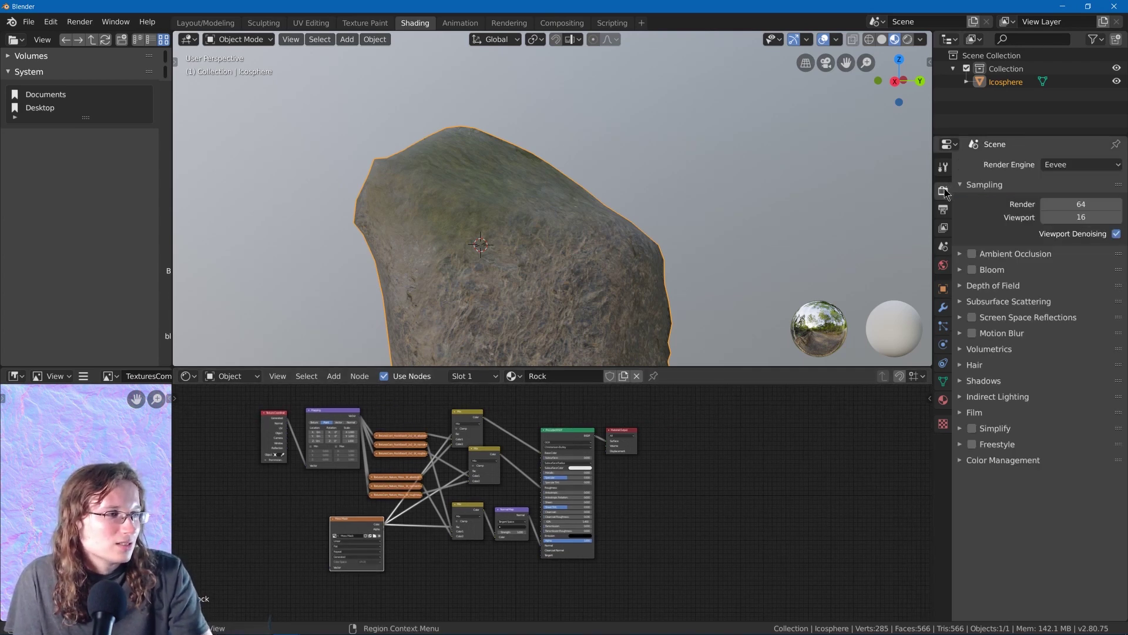
left_click(1063, 166)
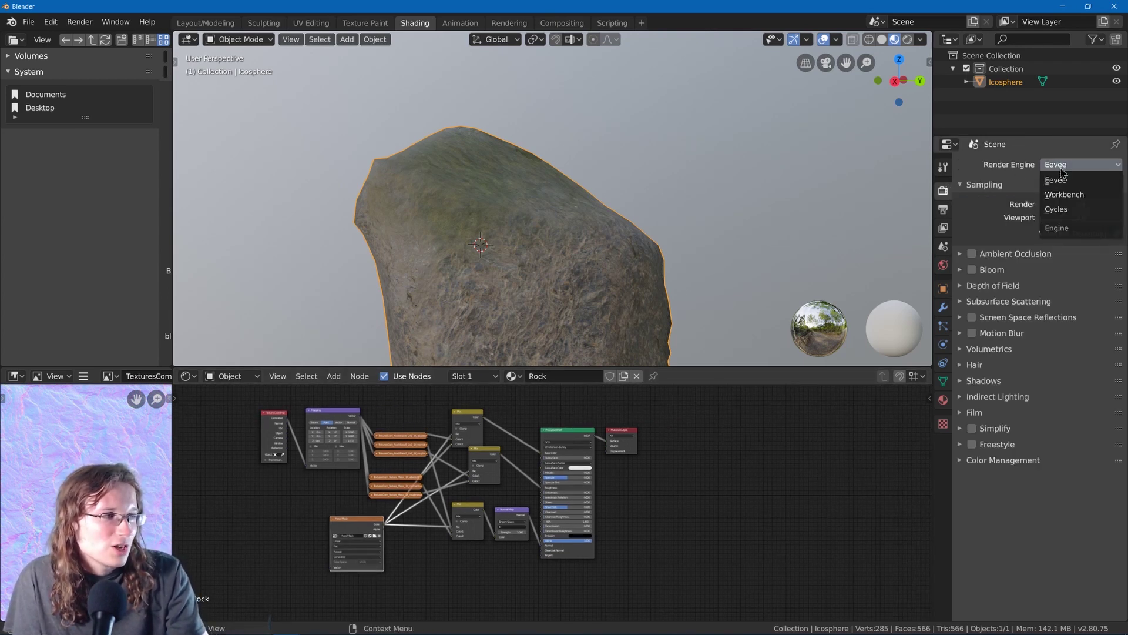
left_click(1056, 210)
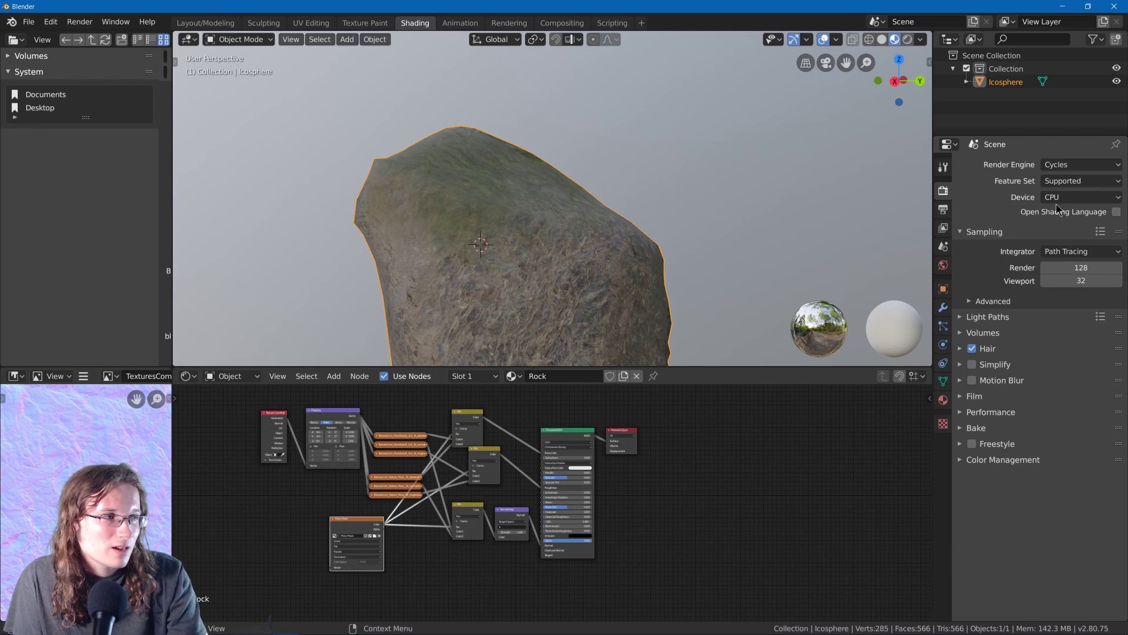
left_click(966, 429)
scroll(585, 478, "up", 3)
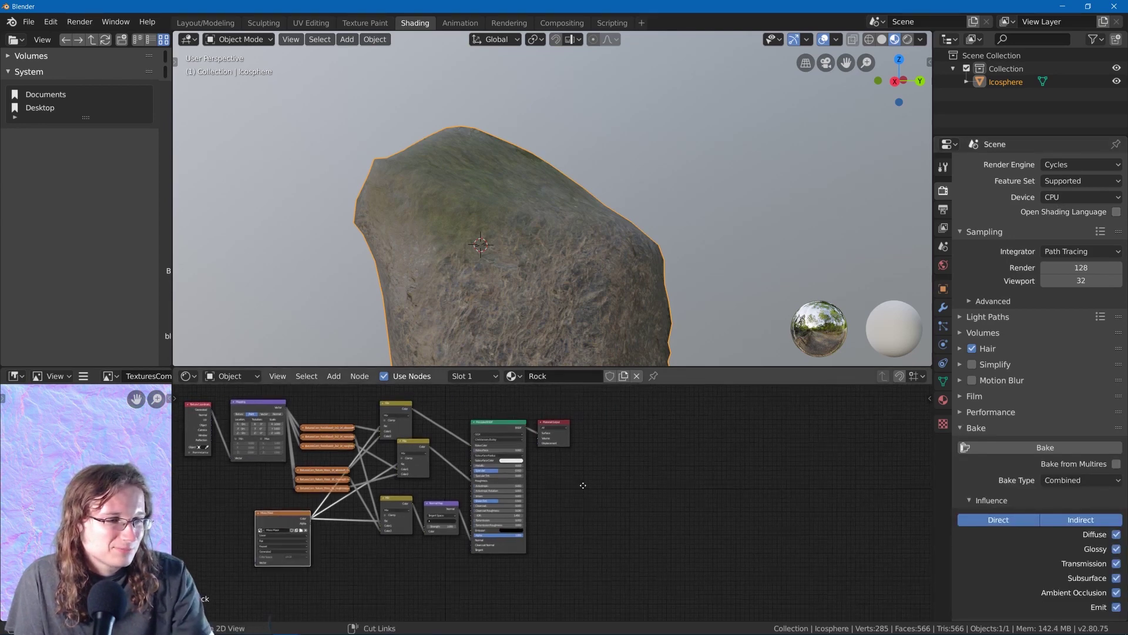
Add an Image Texture node in the empty area beyond the Principled BSDF.
key("shift+a")
left_click(613, 449)
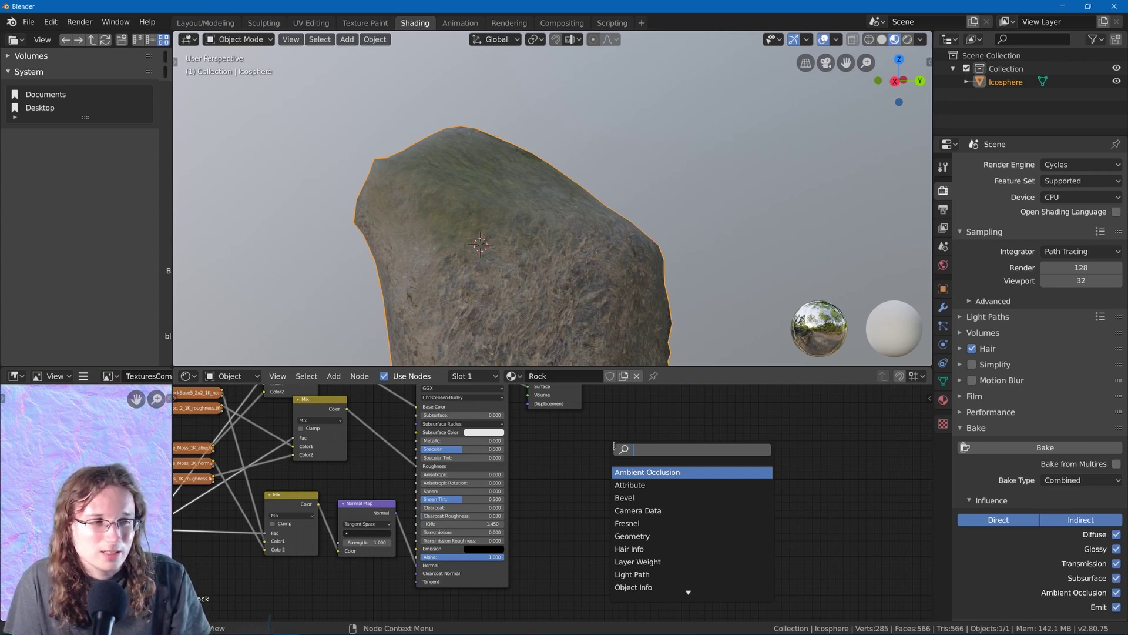
type("image")
key("Return")
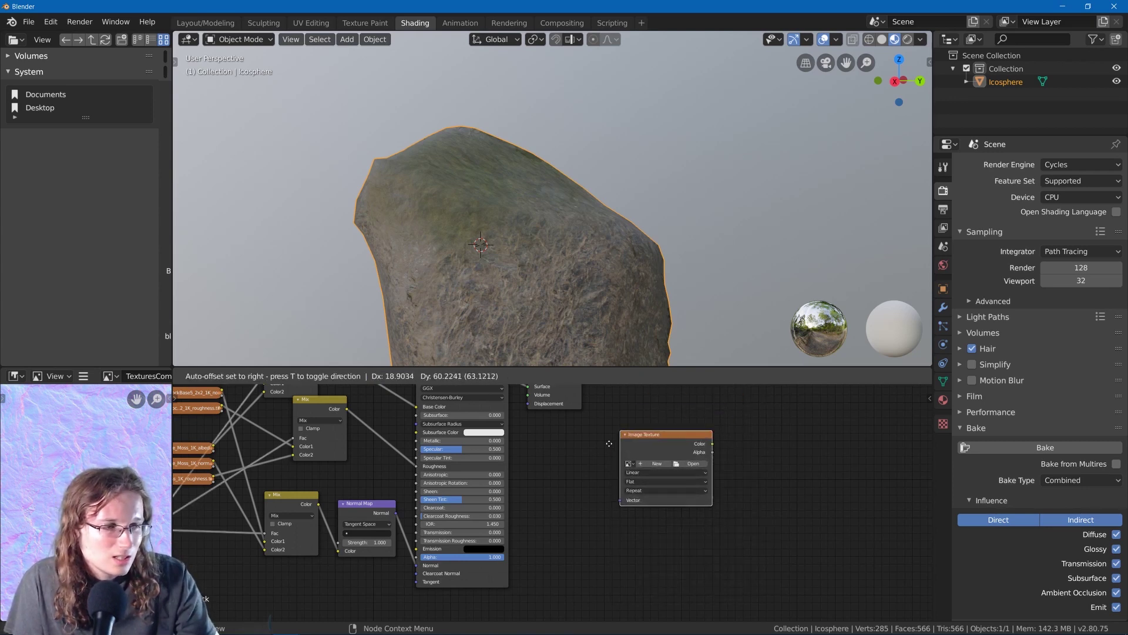
left_click(568, 469)
Create a new 1024 × 1024 px image named Bake in the Image Texture node.
left_click(609, 491)
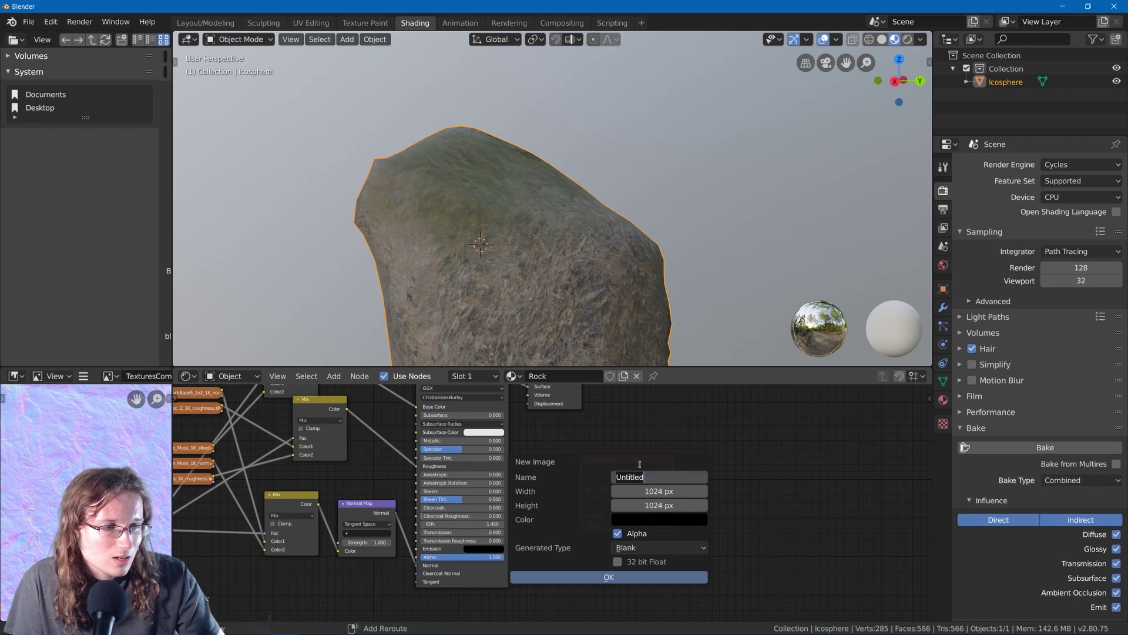
type("Bake")
key("Return")
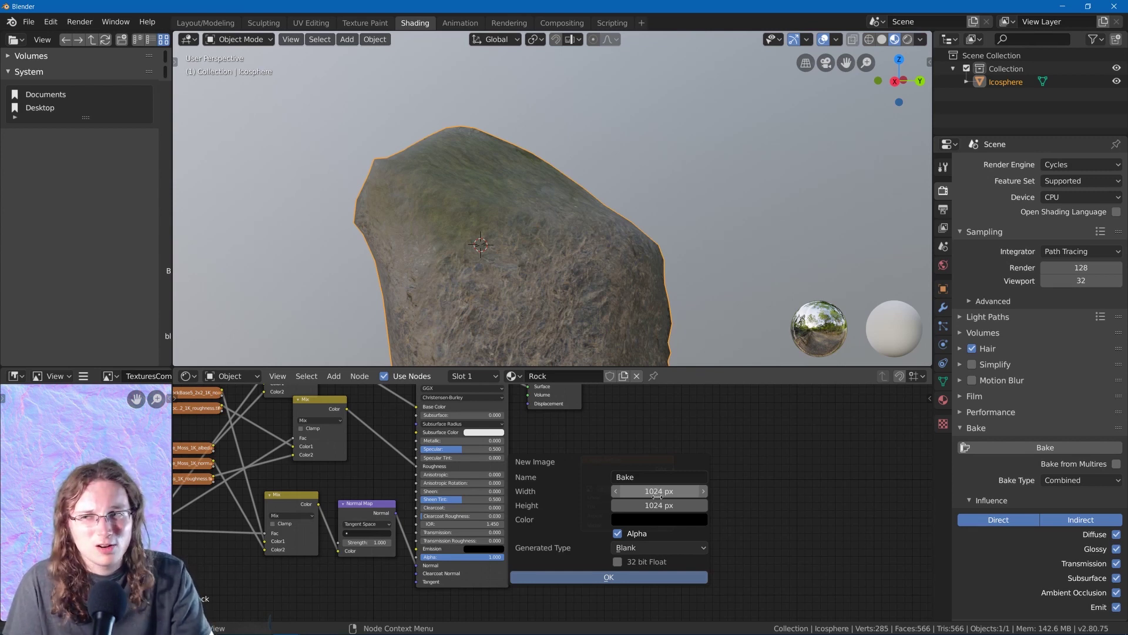
left_click(616, 577)
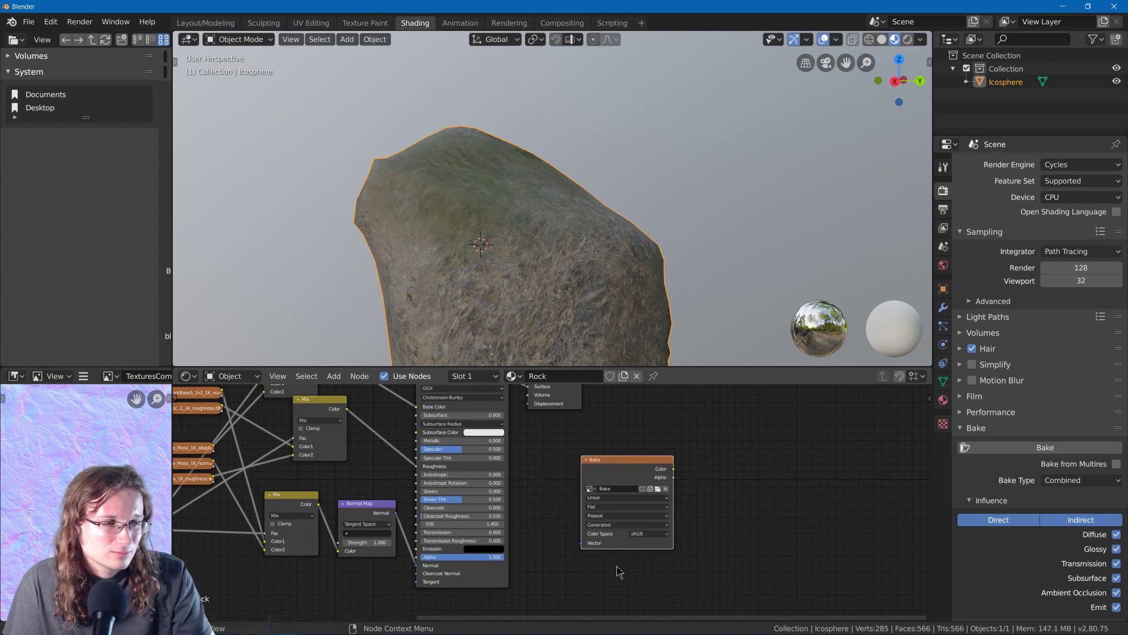
Link the albedo Mix node's Color directly to the Material Output's Surface and check the rock.
middle_click_drag(352, 400, 470, 504)
scroll(470, 504, "up", 3)
left_click(371, 412)
middle_click_drag(385, 415, 357, 455)
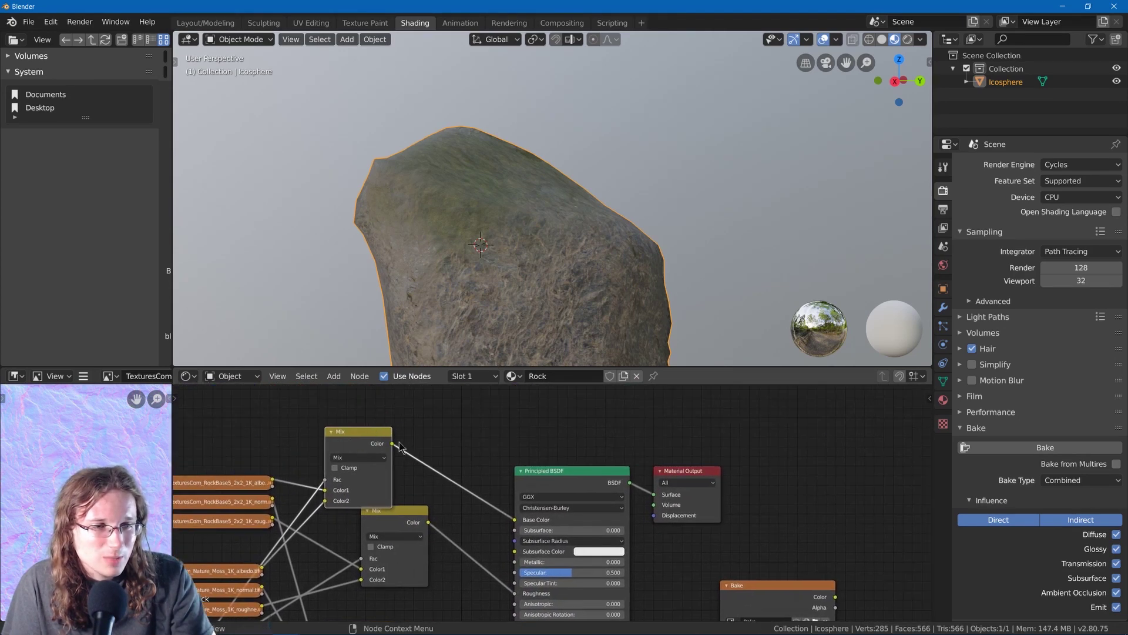
left_click_drag(392, 443, 658, 497)
left_click_drag(392, 443, 654, 494)
key("ctrl+z")
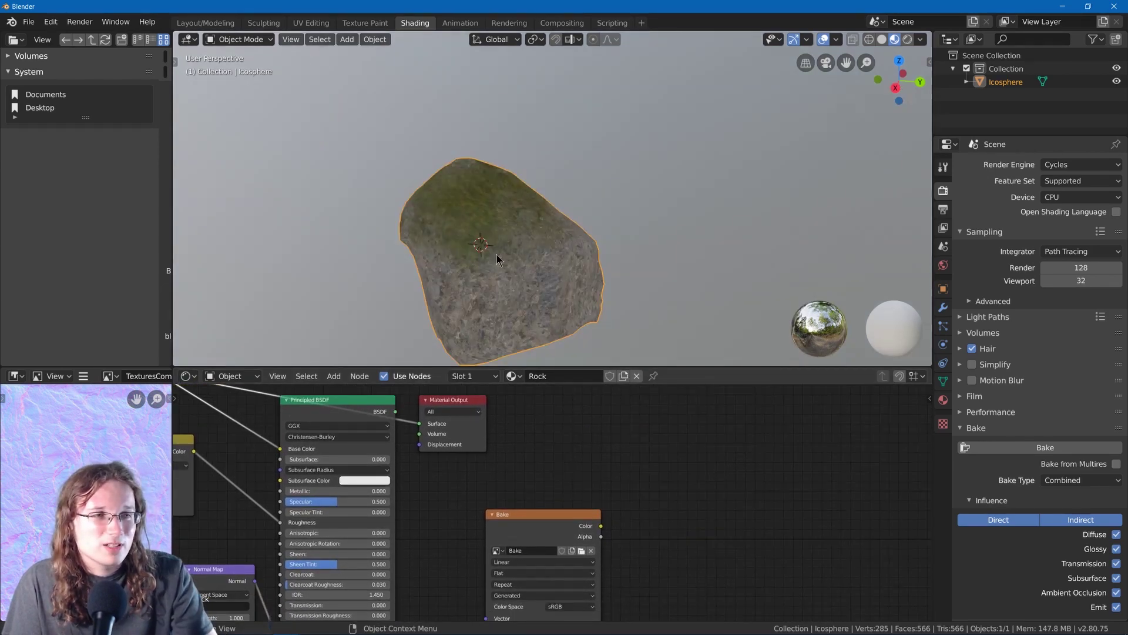
middle_click_drag(496, 259, 535, 234)
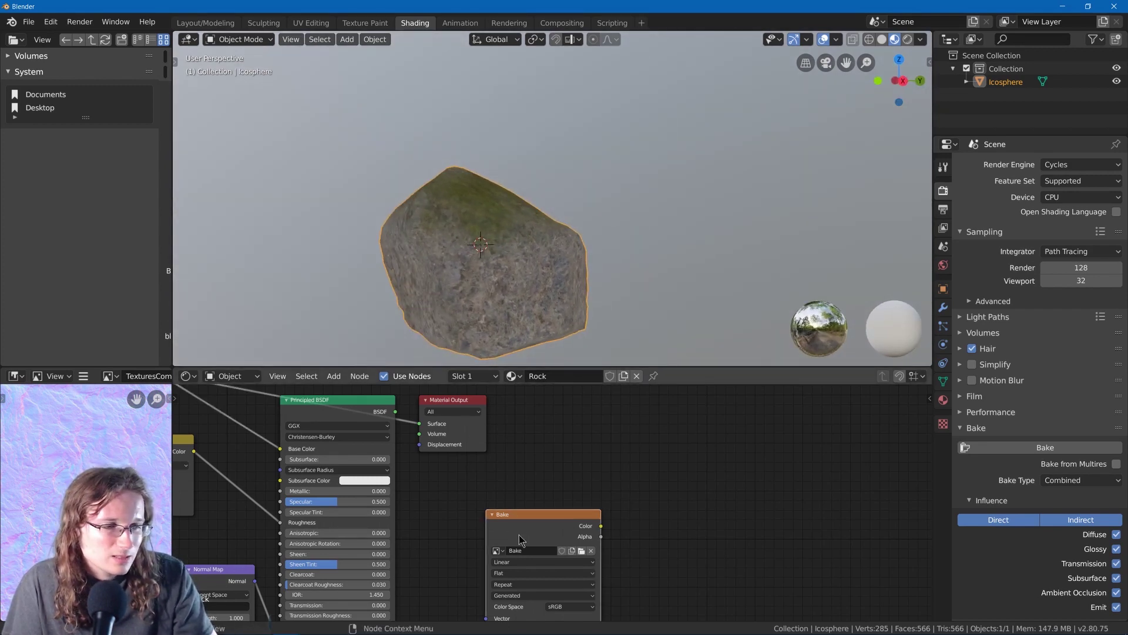
Select the Bake image node and bake the albedo into it with bake type Emit and 1 render sample.
left_click_drag(520, 540, 542, 489)
scroll(1067, 333, "down", 5)
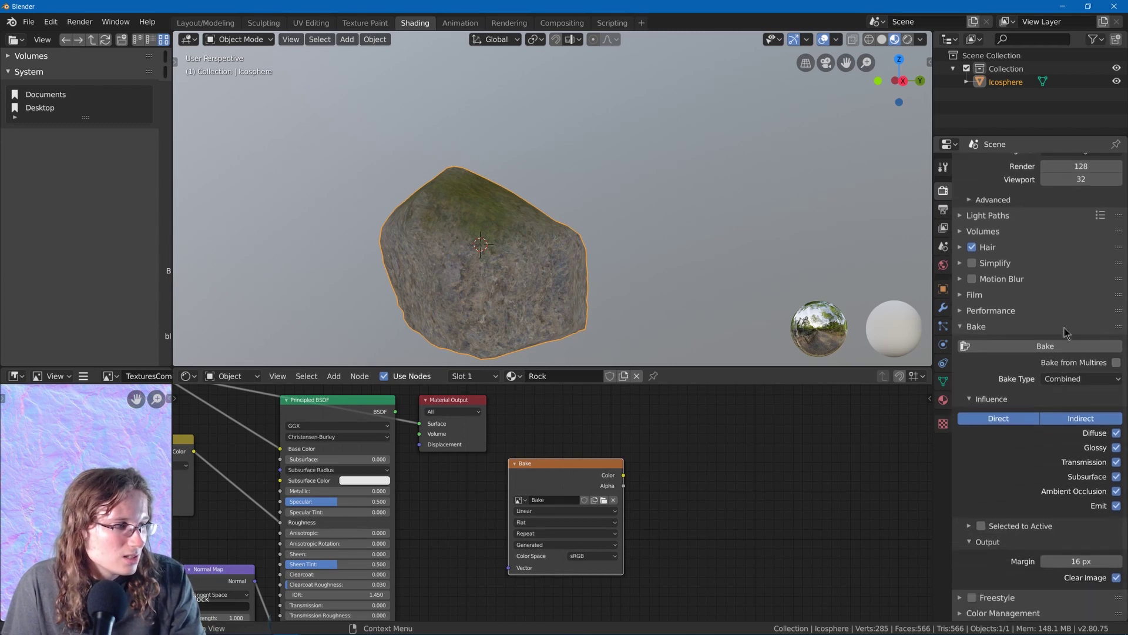
left_click(1066, 379)
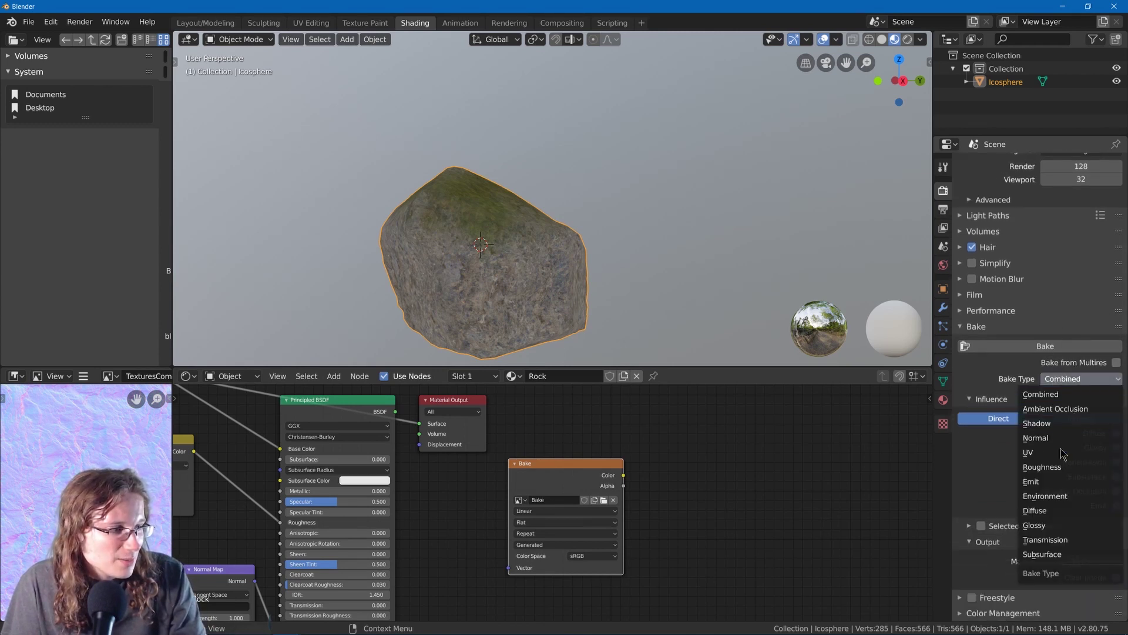
left_click(1043, 484)
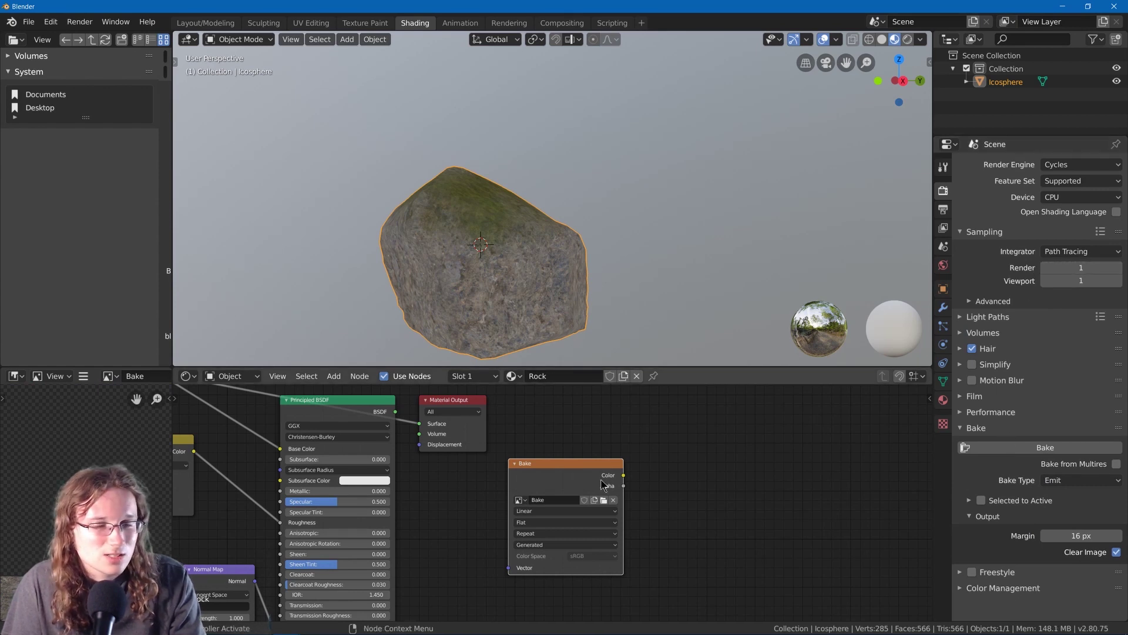
left_click(1011, 449)
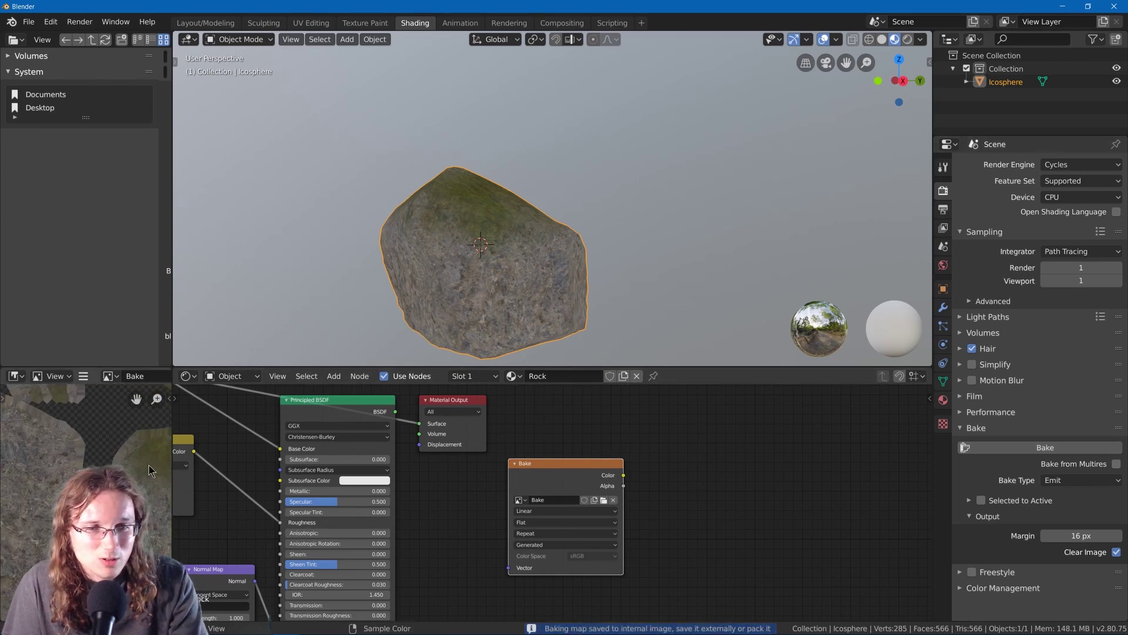
Examine the baked albedo map in the image editor.
scroll(57, 479, "down", 3)
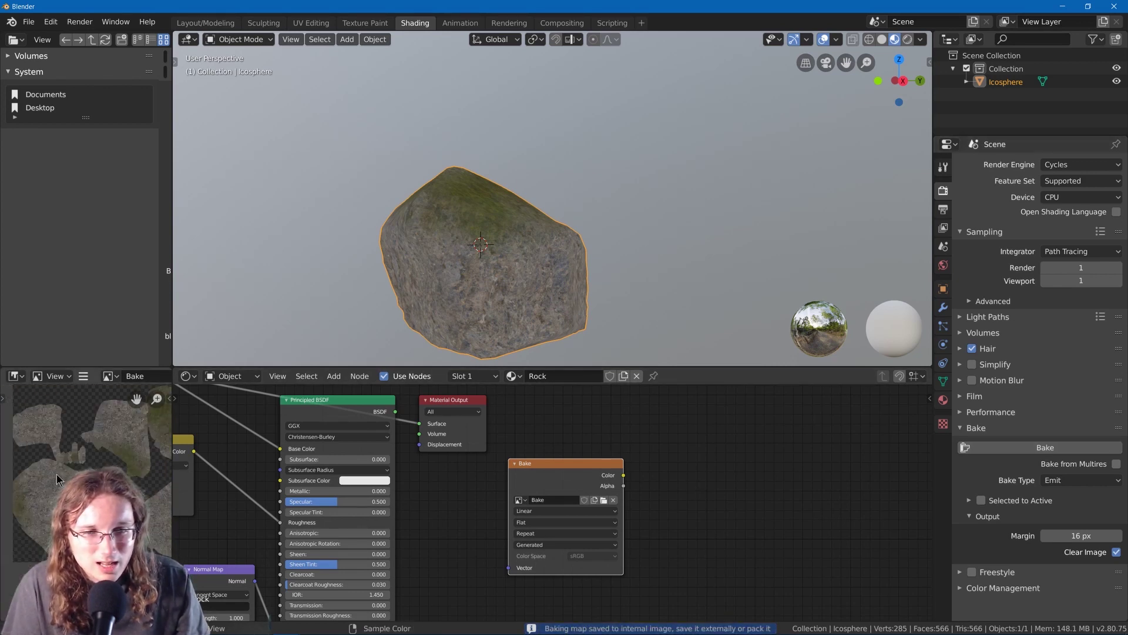
scroll(57, 479, "up", 4)
middle_click_drag(57, 479, 64, 479)
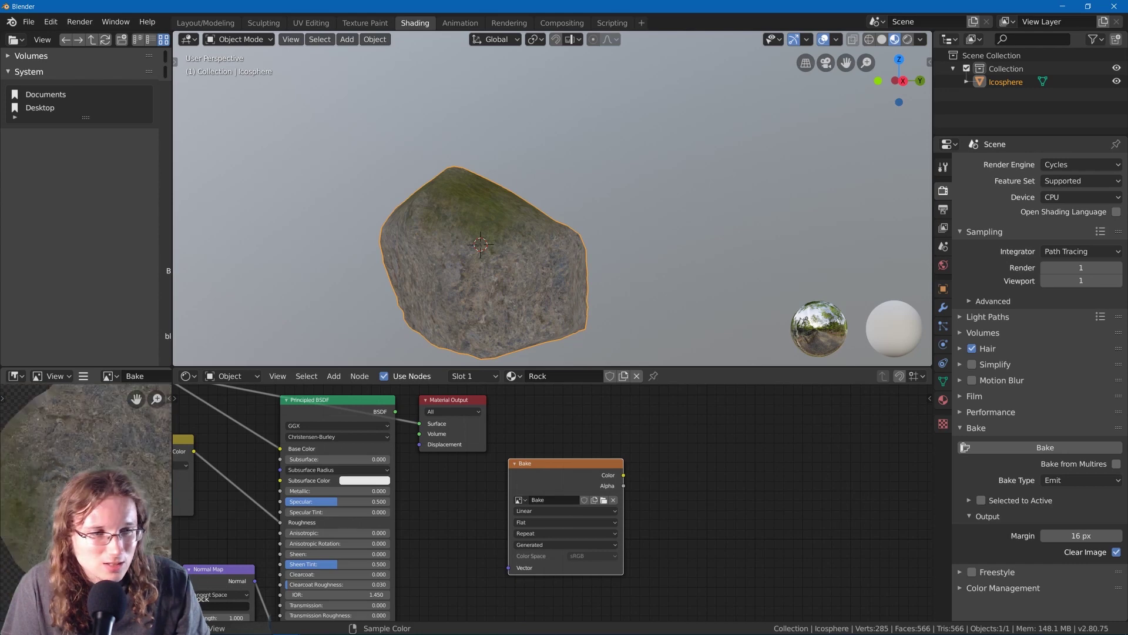
scroll(57, 479, "down", 3)
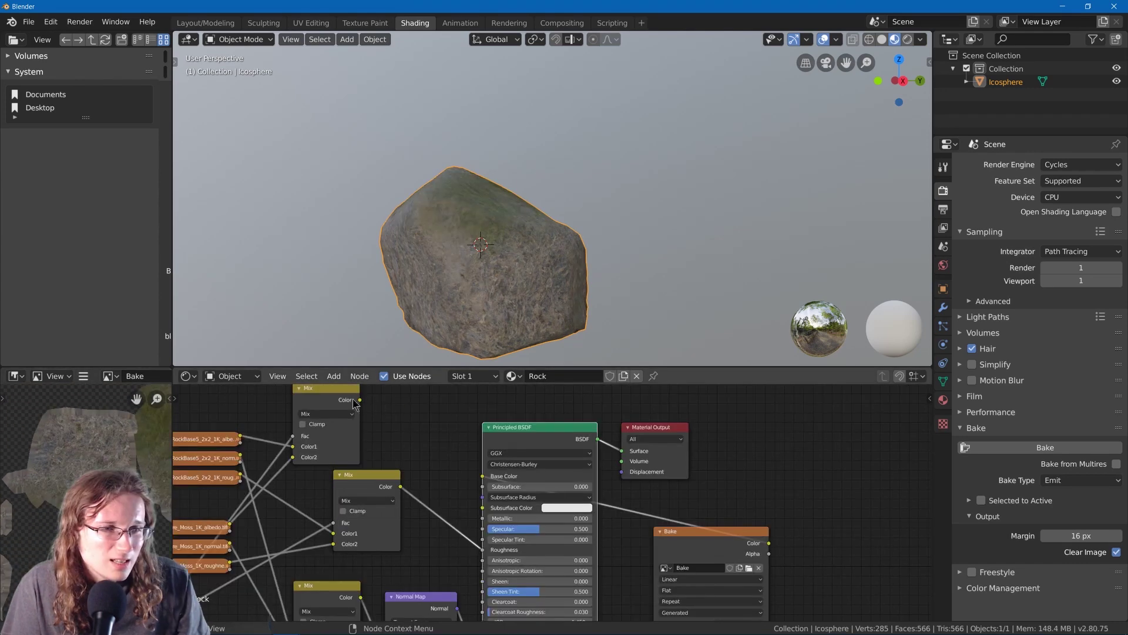
Try the Bake image as the Principled BSDF's Base Color and relink the albedo Mix node in its place.
key("g")
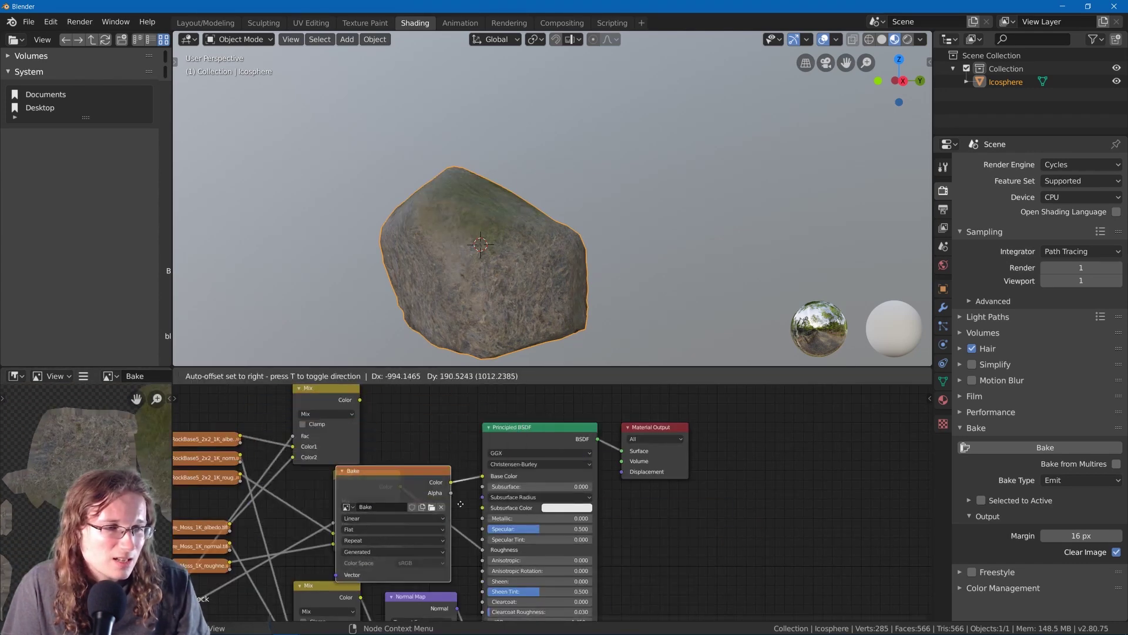
key("Escape")
left_click_drag(359, 400, 483, 475)
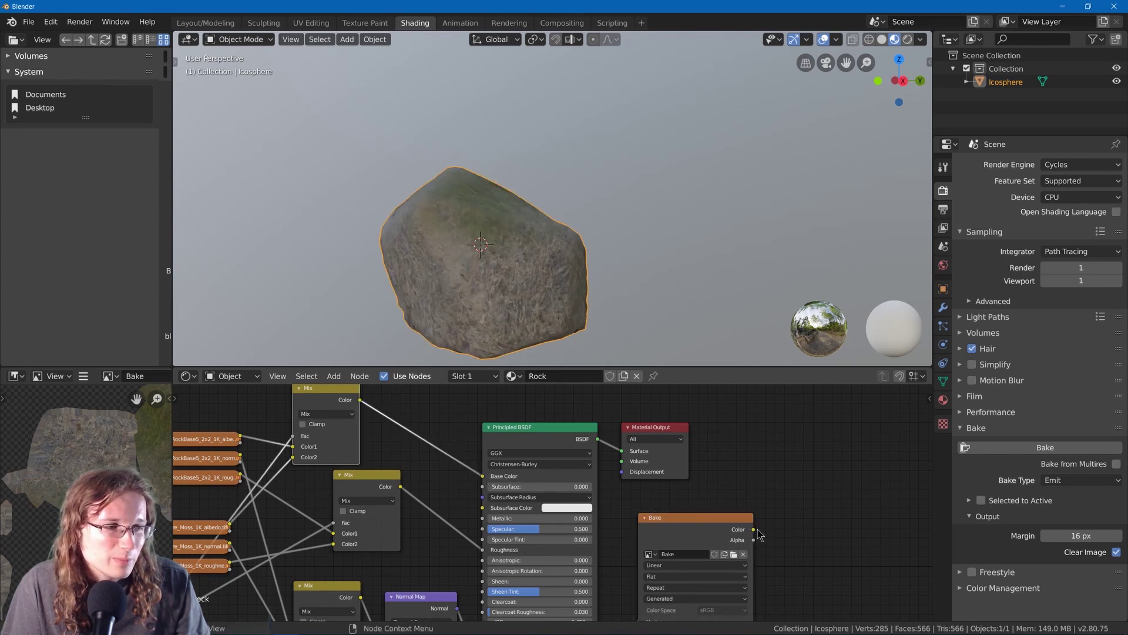
left_click_drag(754, 529, 481, 475)
left_click_drag(360, 400, 484, 476)
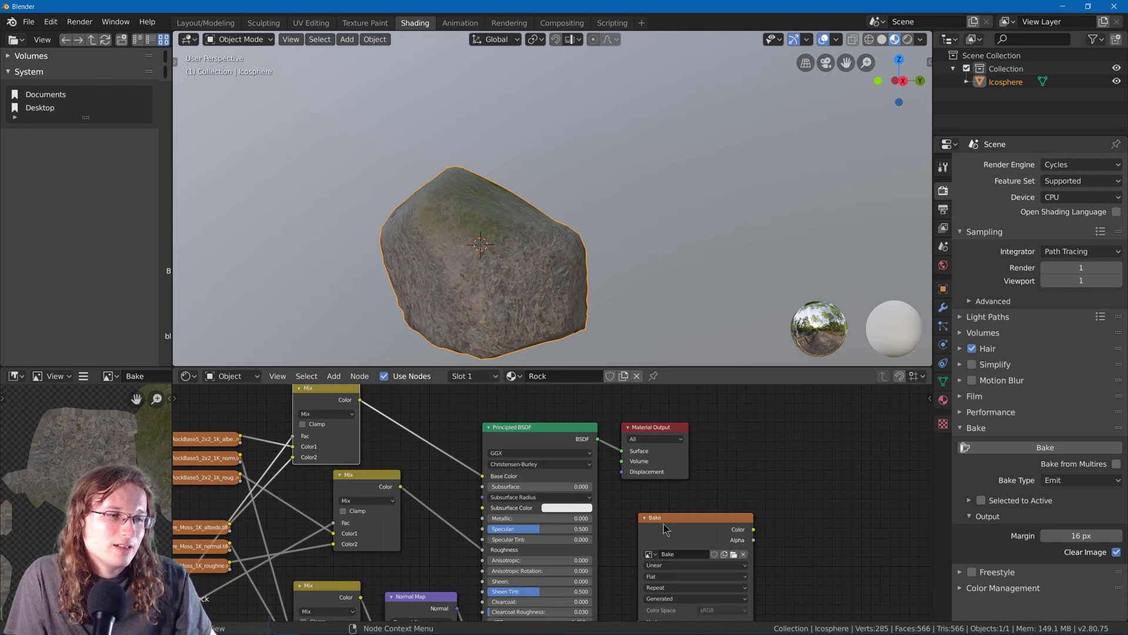
Move the unlinked Bake image node closer to the Material Output.
left_click_drag(665, 528, 710, 504)
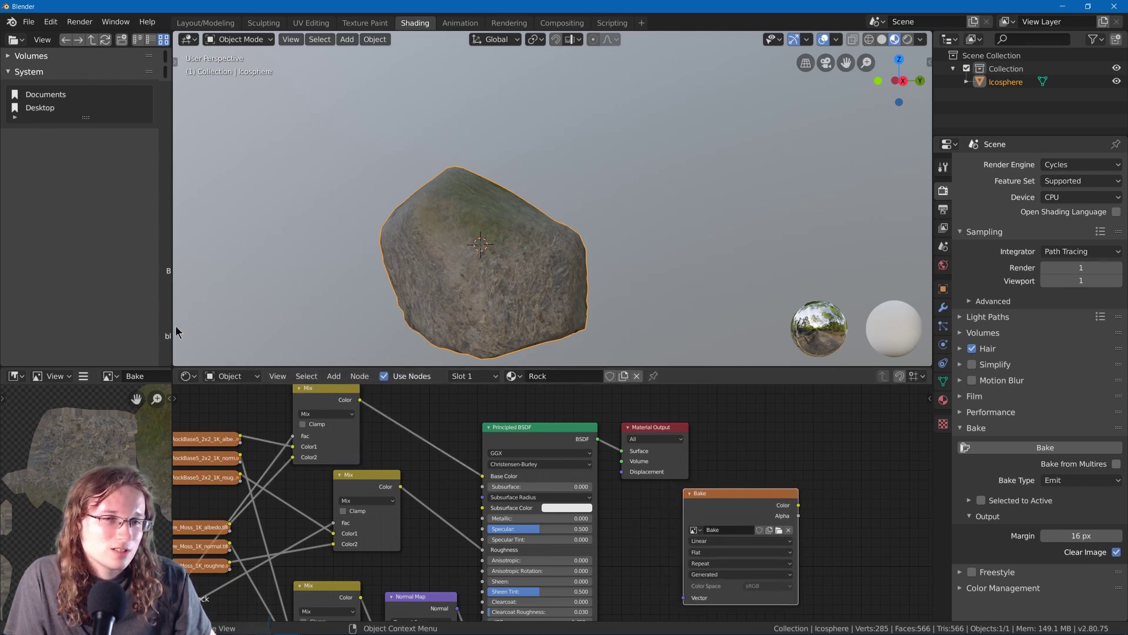
left_click(84, 376)
mouse_move(106, 404)
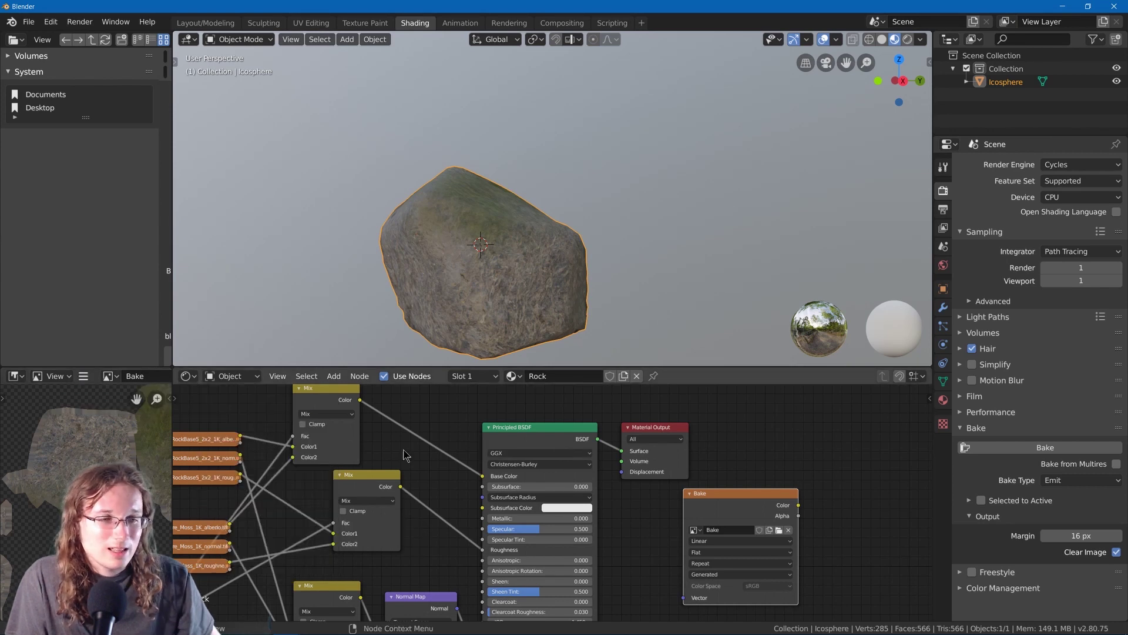
Try linking the roughness Mix node's Color to the Material Output's Surface, and select the Bake node as the bake target.
left_click(352, 486)
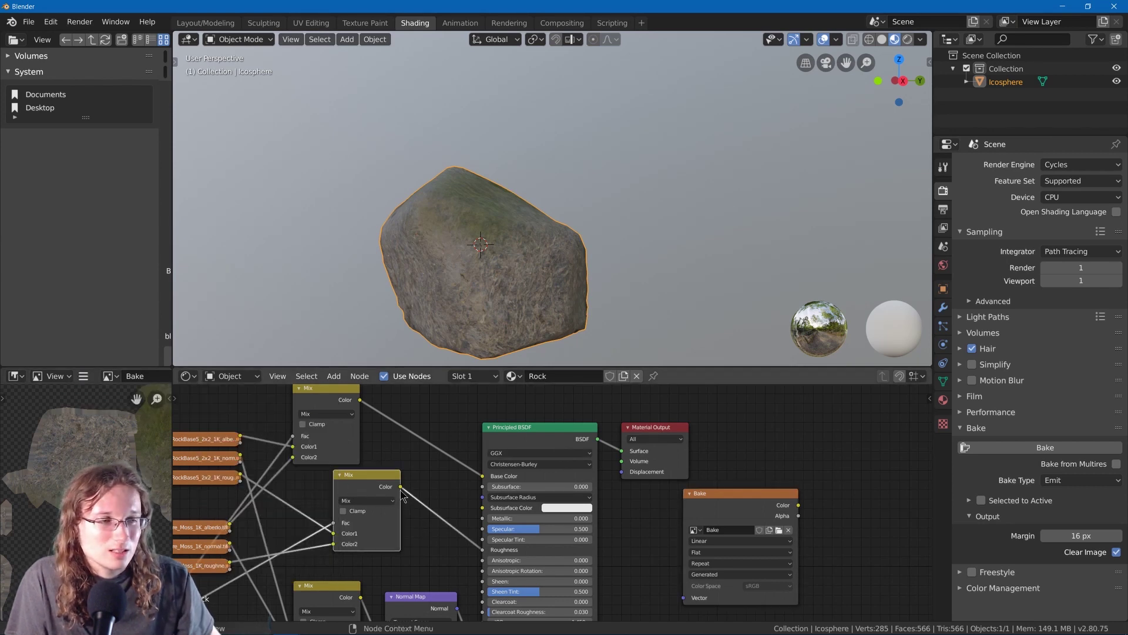
left_click_drag(402, 492, 627, 456)
left_click_drag(713, 508, 725, 494)
Try the normal Mix node's Color on the Material Output's Surface, and relink the Principled BSDF to Surface.
middle_click_drag(335, 507, 341, 445)
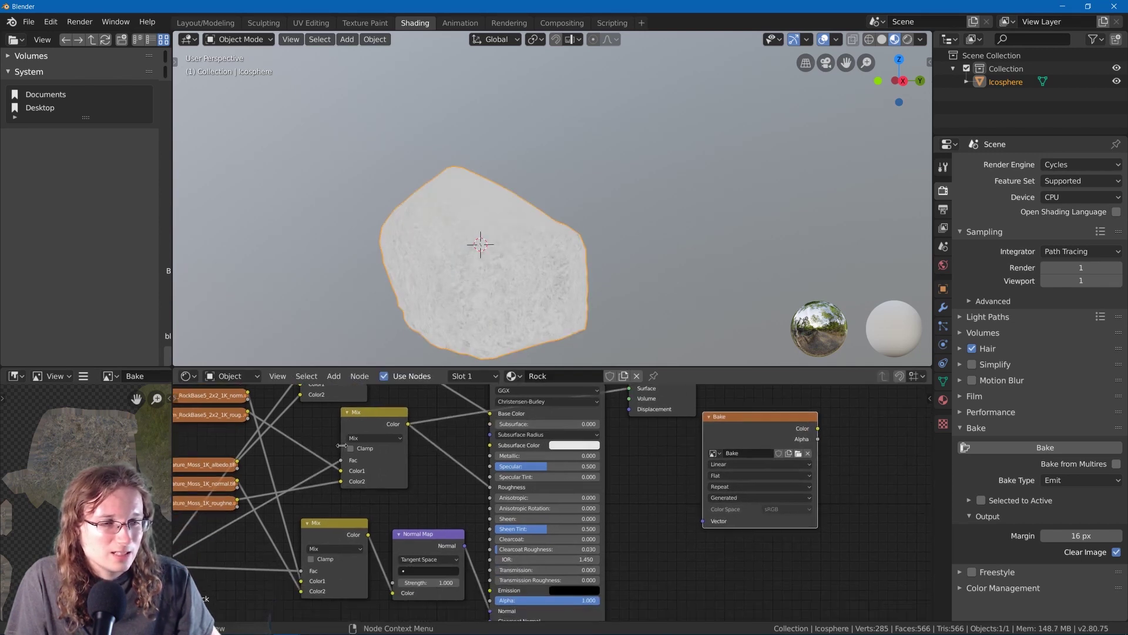
left_click_drag(368, 534, 628, 388)
middle_click_drag(491, 413, 458, 464)
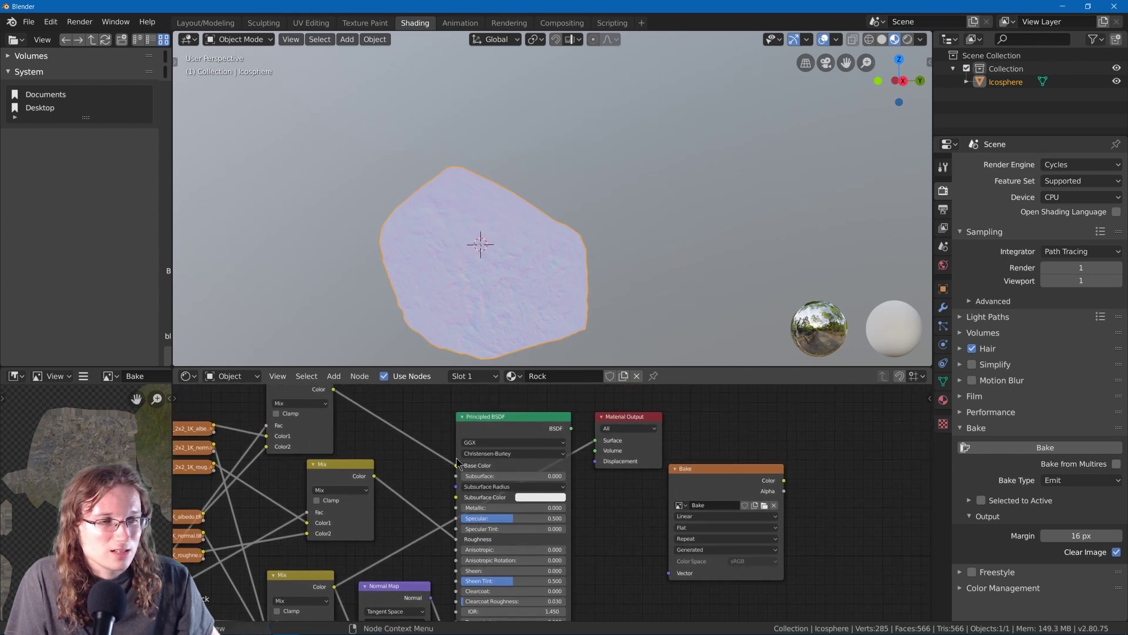
left_click_drag(570, 428, 594, 440)
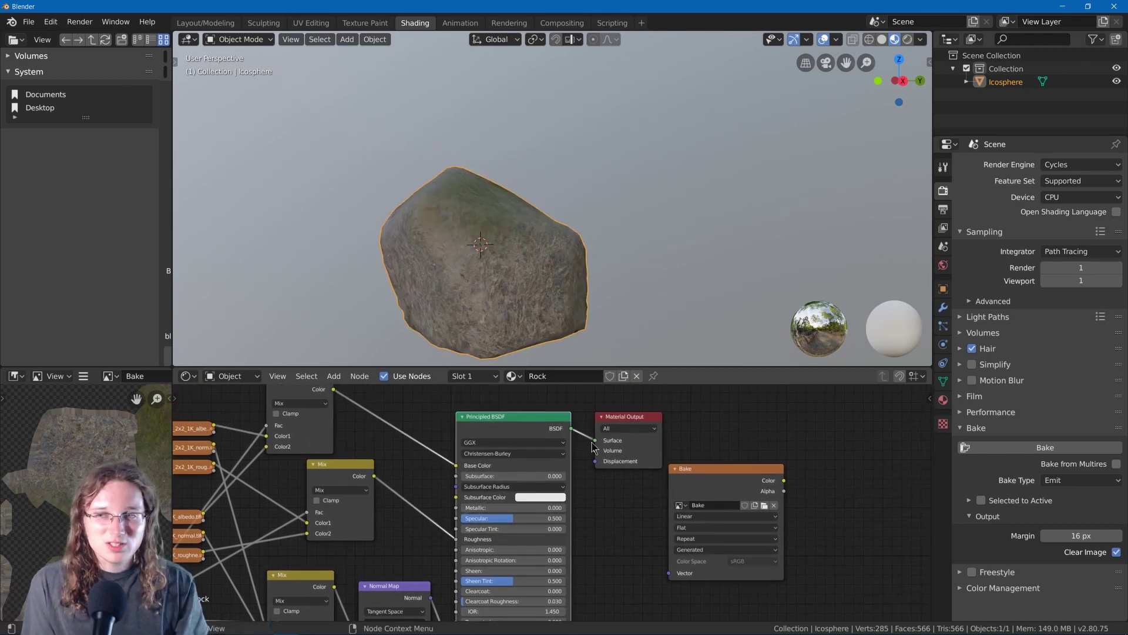